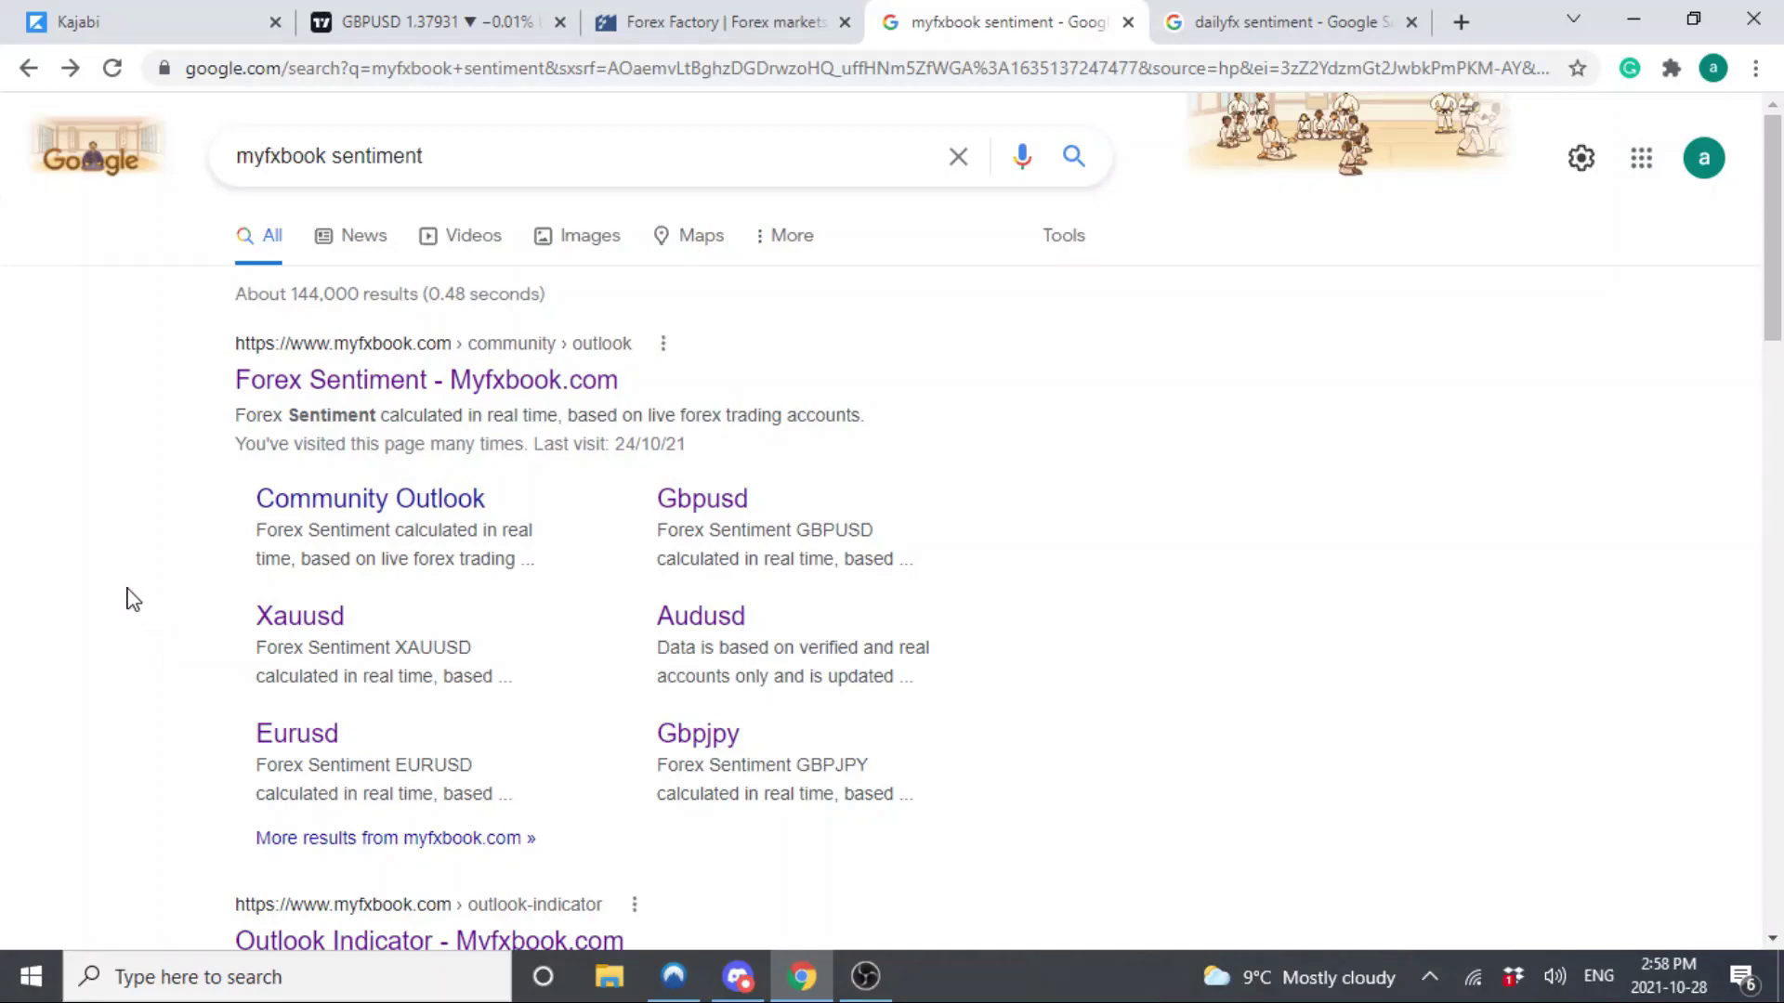
- Switch from the myfxbook sentiment search results to the Discord post on trading against public sentiment
{"action": "left_click", "coordinate": [737, 974]}
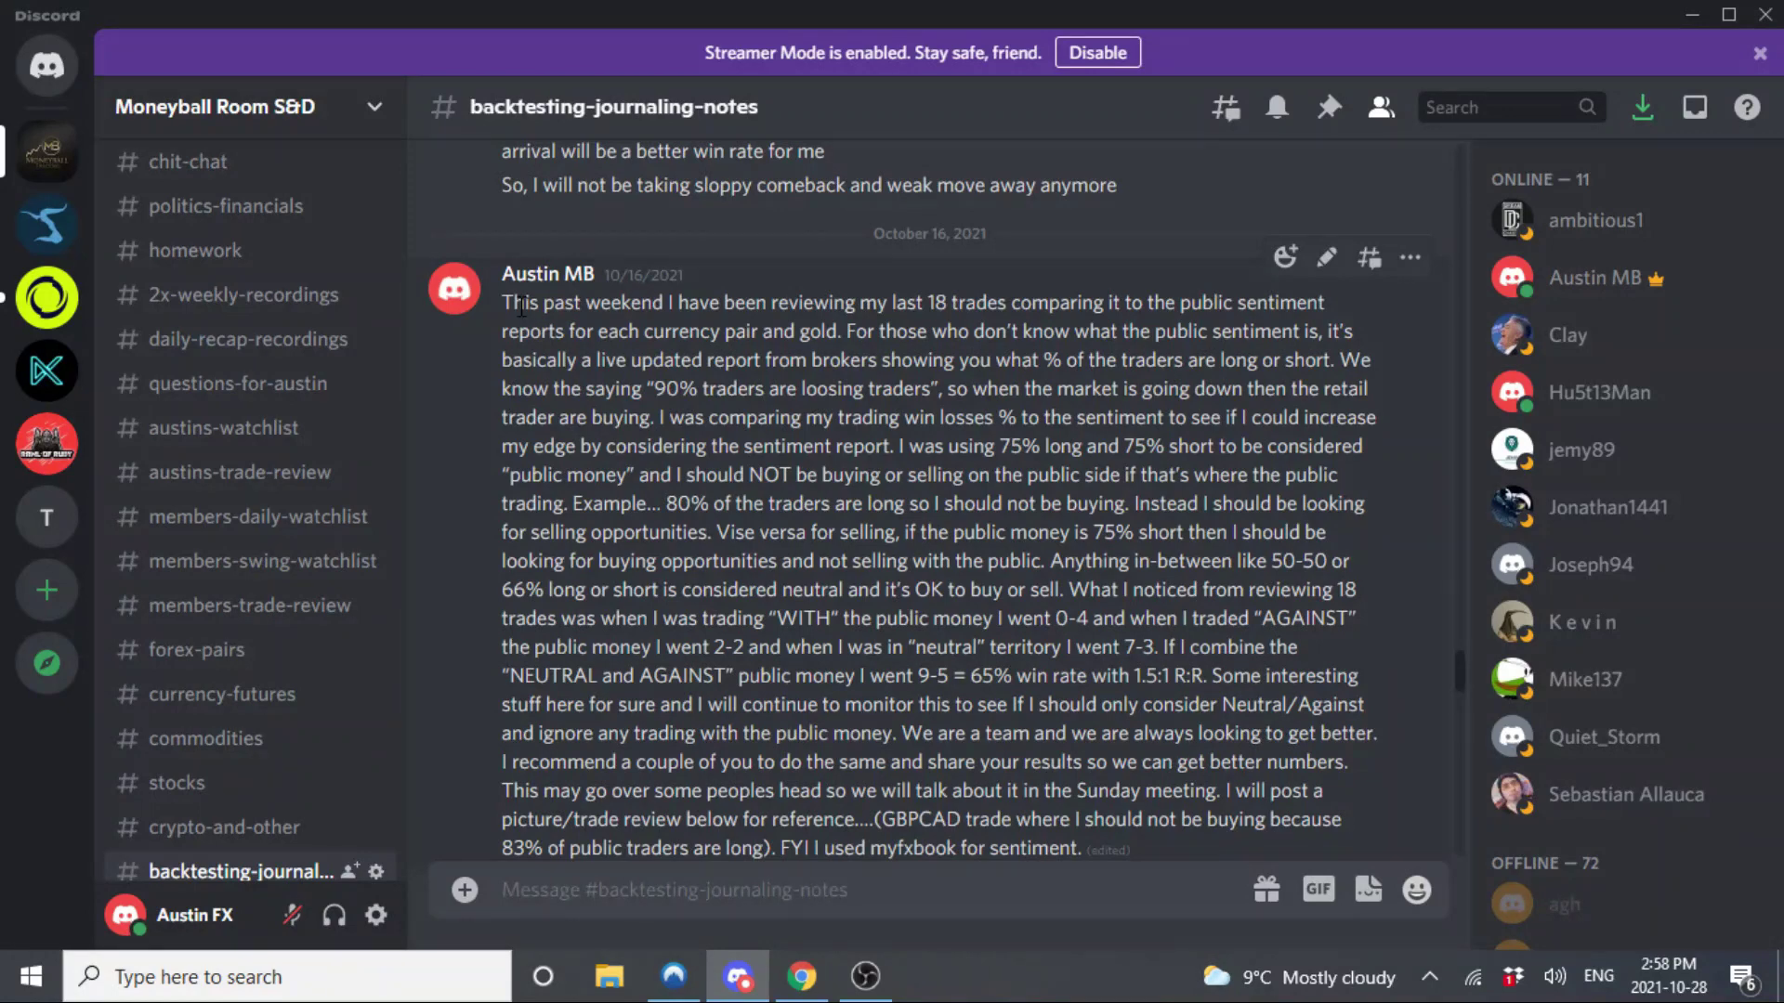
- Highlight the sentiment message from 'This past weekend' through 'not selling with the public.'
{"action": "left_click_drag", "start_coordinate": [514, 305], "coordinate": [1056, 561]}
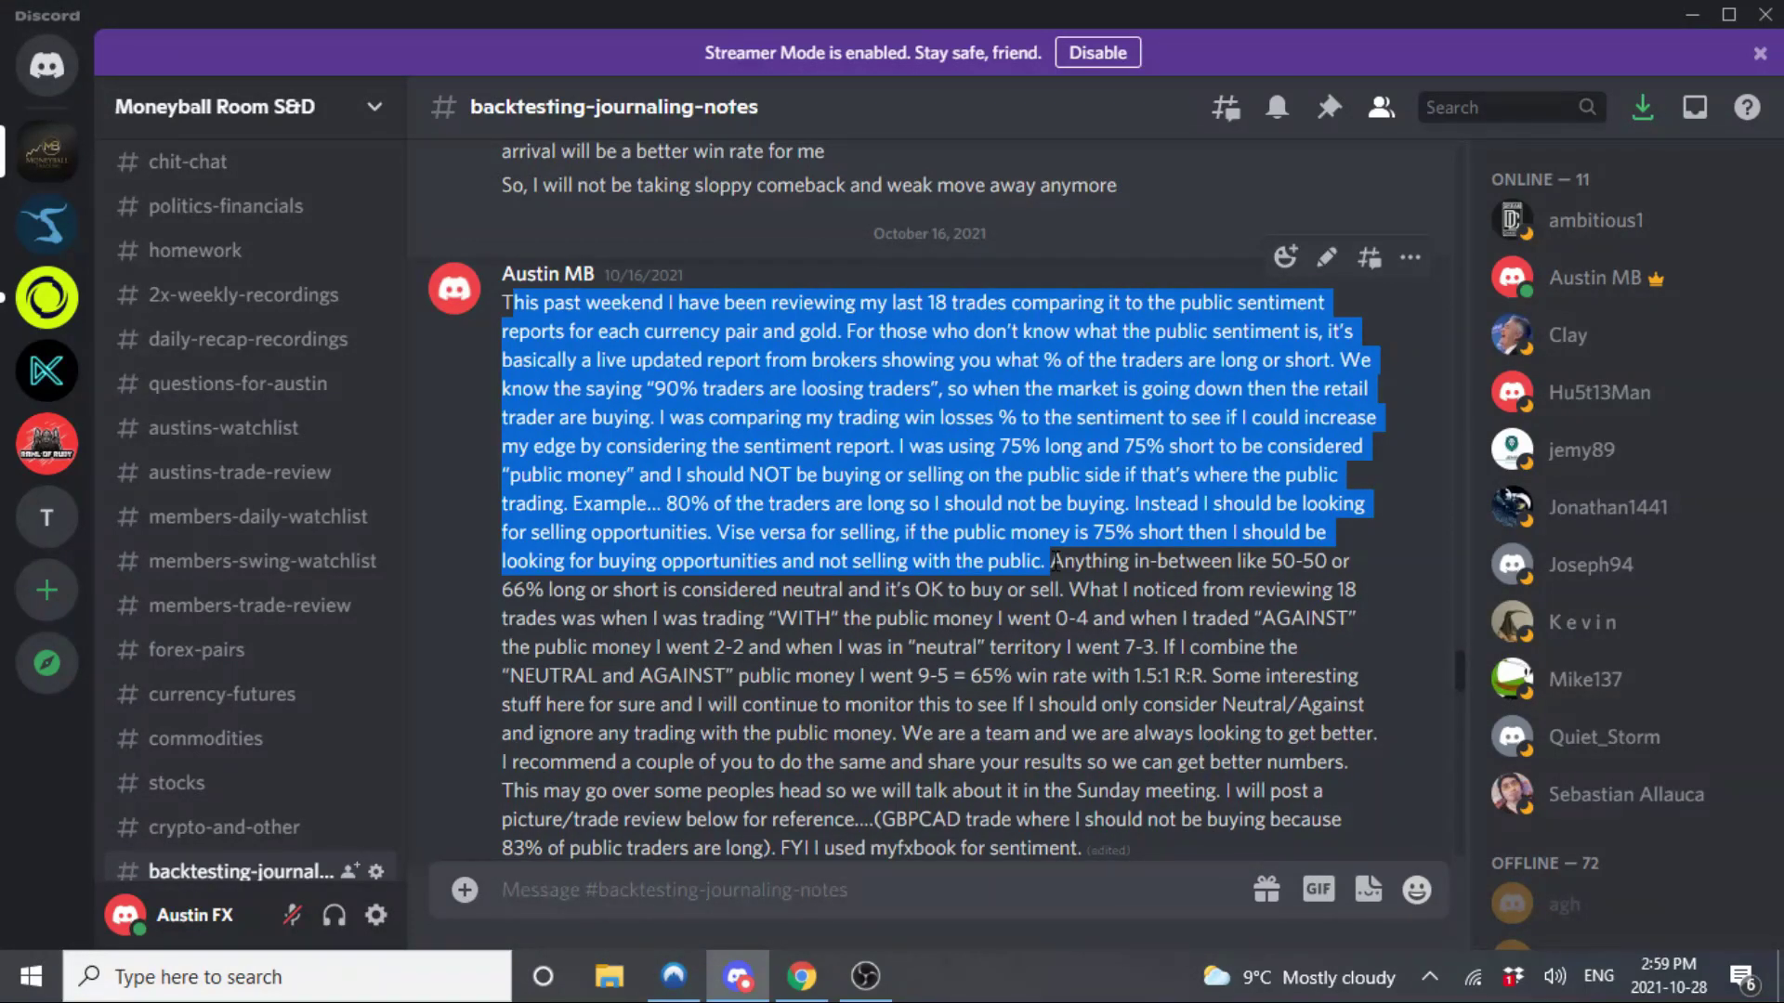
- Extend the highlight past the 0-4 and AGAINST results to 'ignore any trading with the public money.'
{"action": "left_click_drag", "start_coordinate": [1055, 562], "coordinate": [1089, 605]}
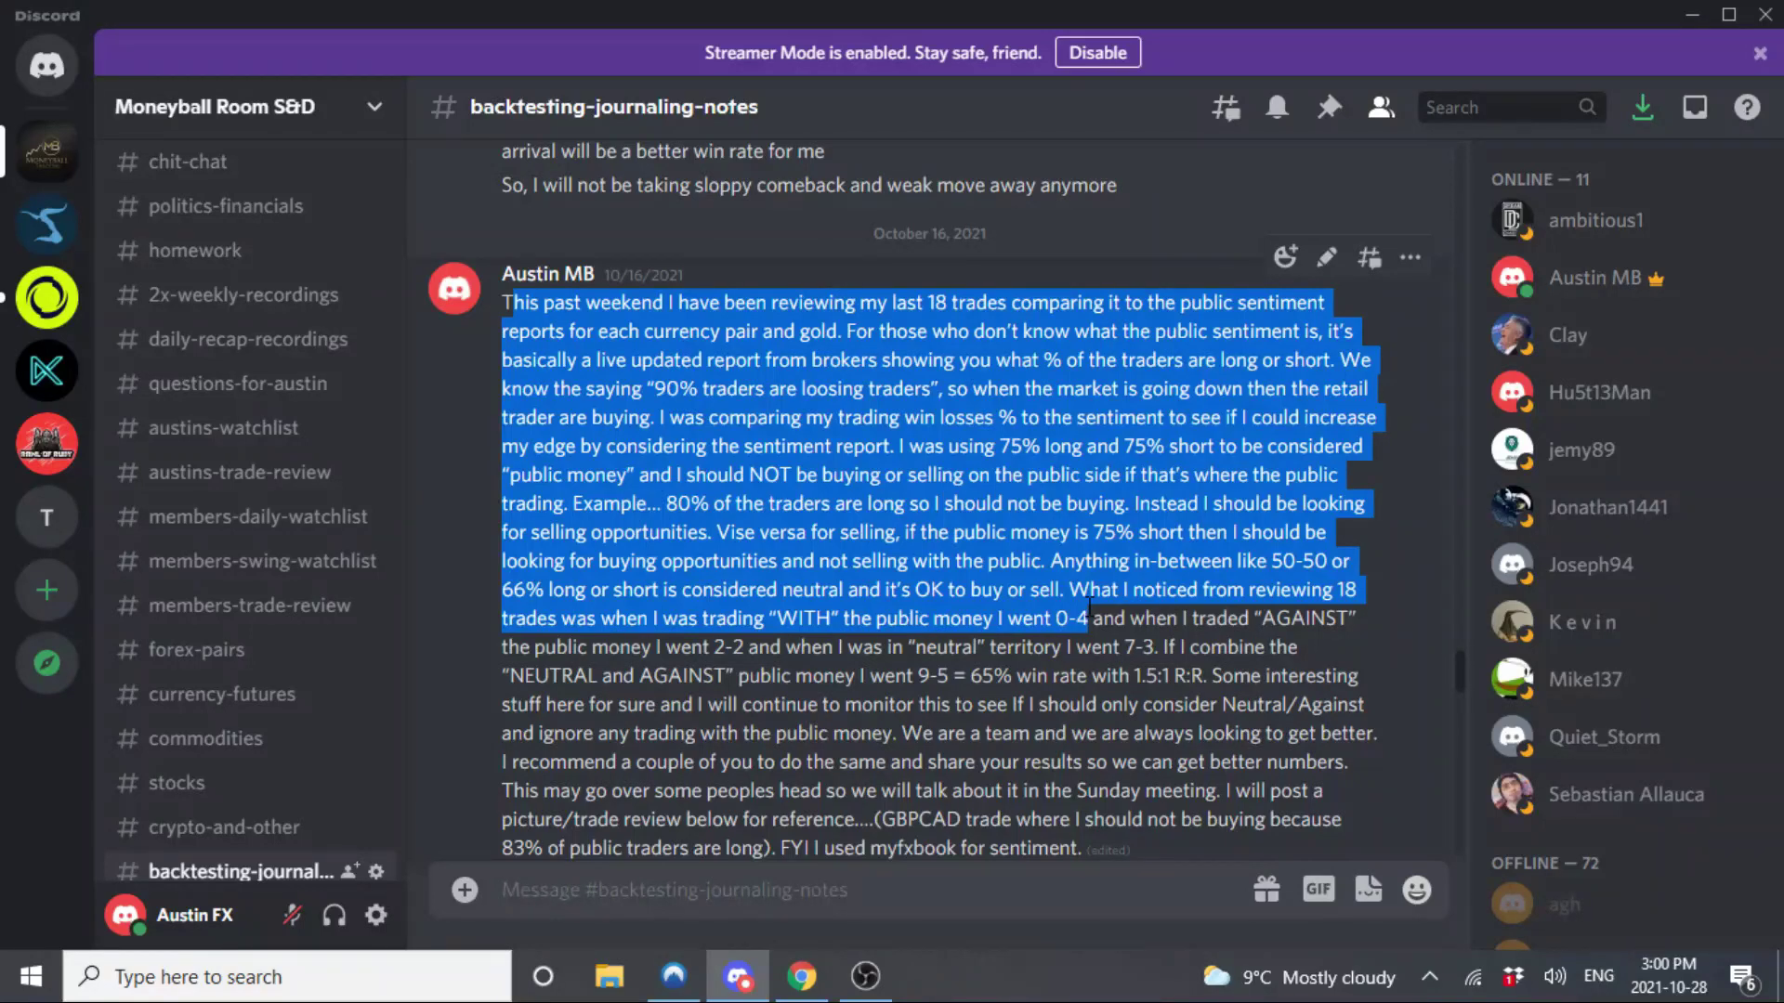
{"action": "left_click_drag", "start_coordinate": [1089, 614], "coordinate": [1118, 618]}
{"action": "left_click_drag", "start_coordinate": [1087, 618], "coordinate": [788, 663]}
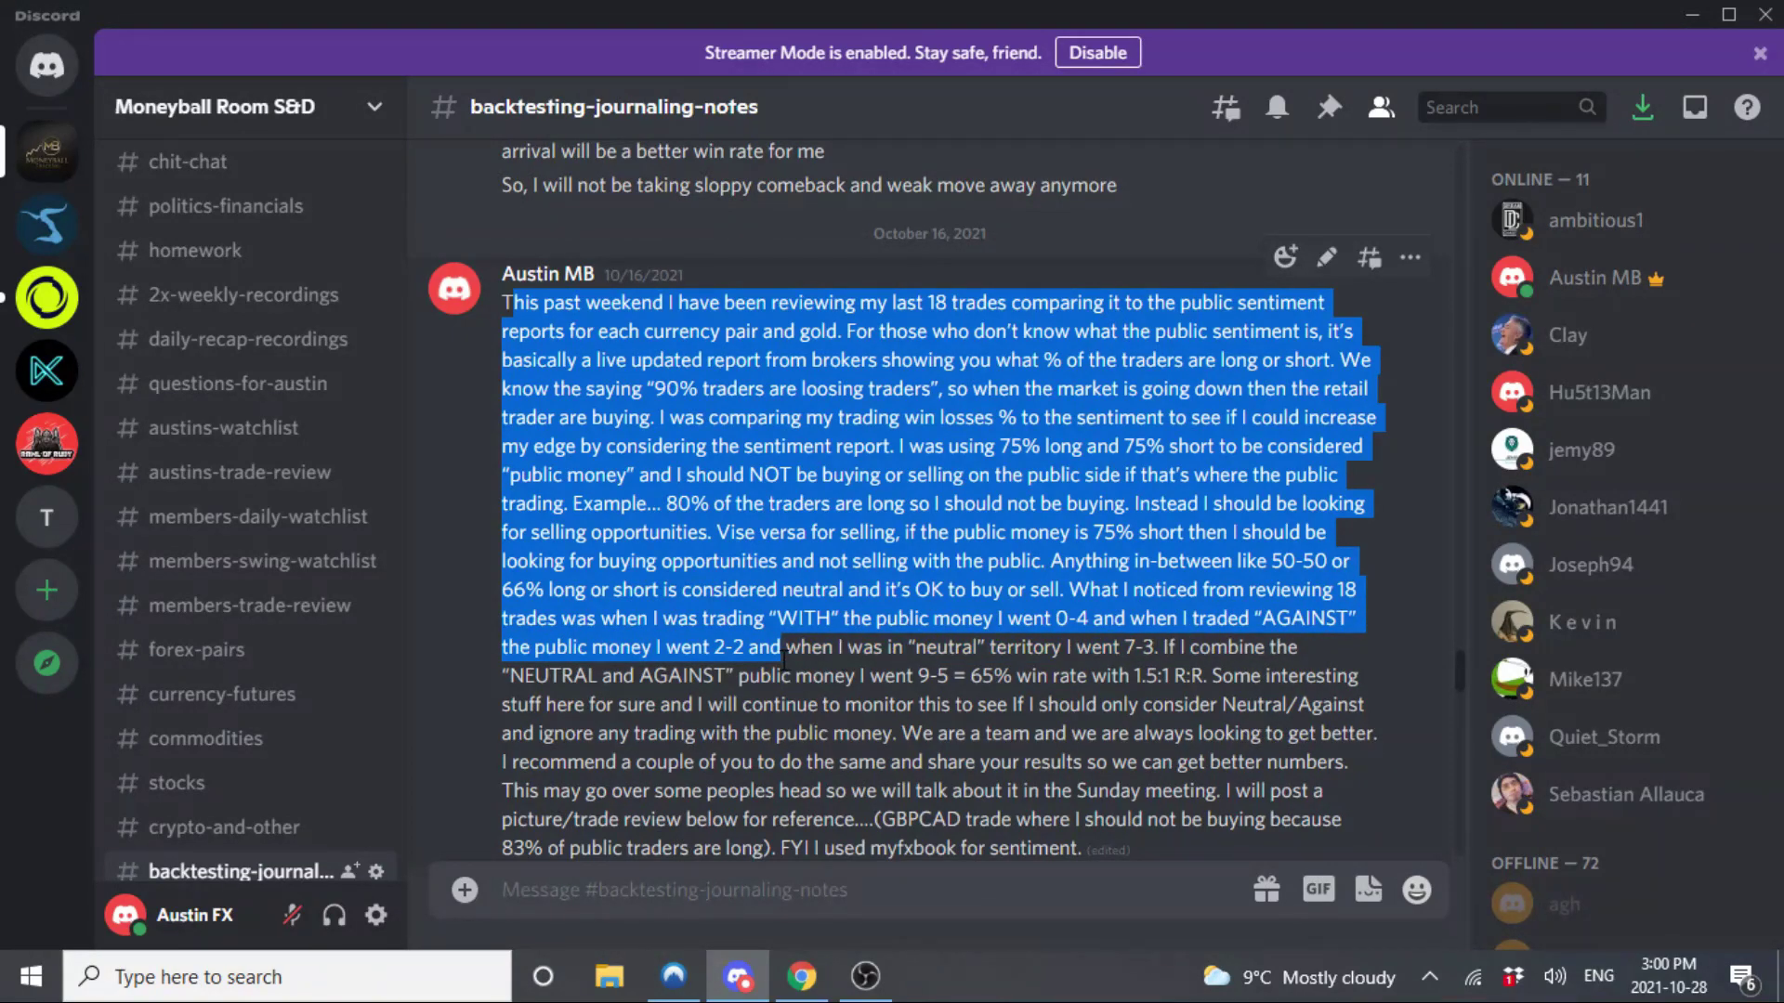
{"action": "left_click_drag", "start_coordinate": [783, 660], "coordinate": [896, 734]}
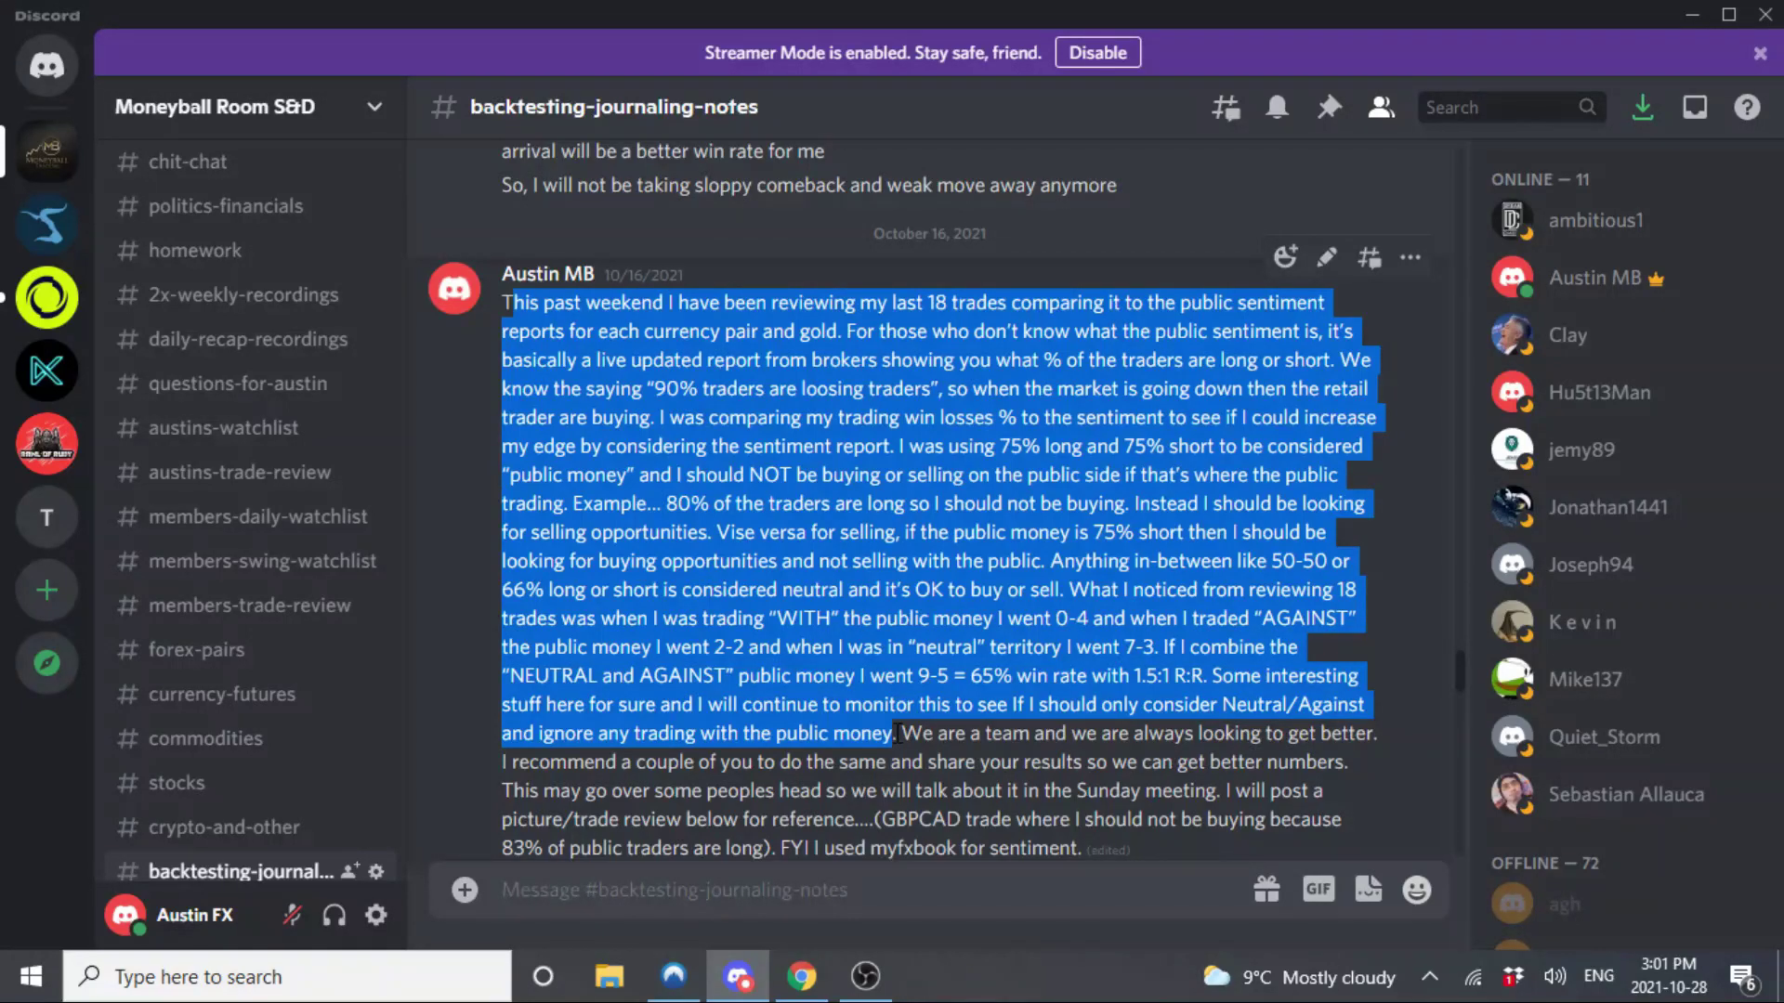
- Clear the highlight and open the GBPCAD sentiment screenshot as the original image in Chrome
{"action": "left_click", "coordinate": [896, 734]}
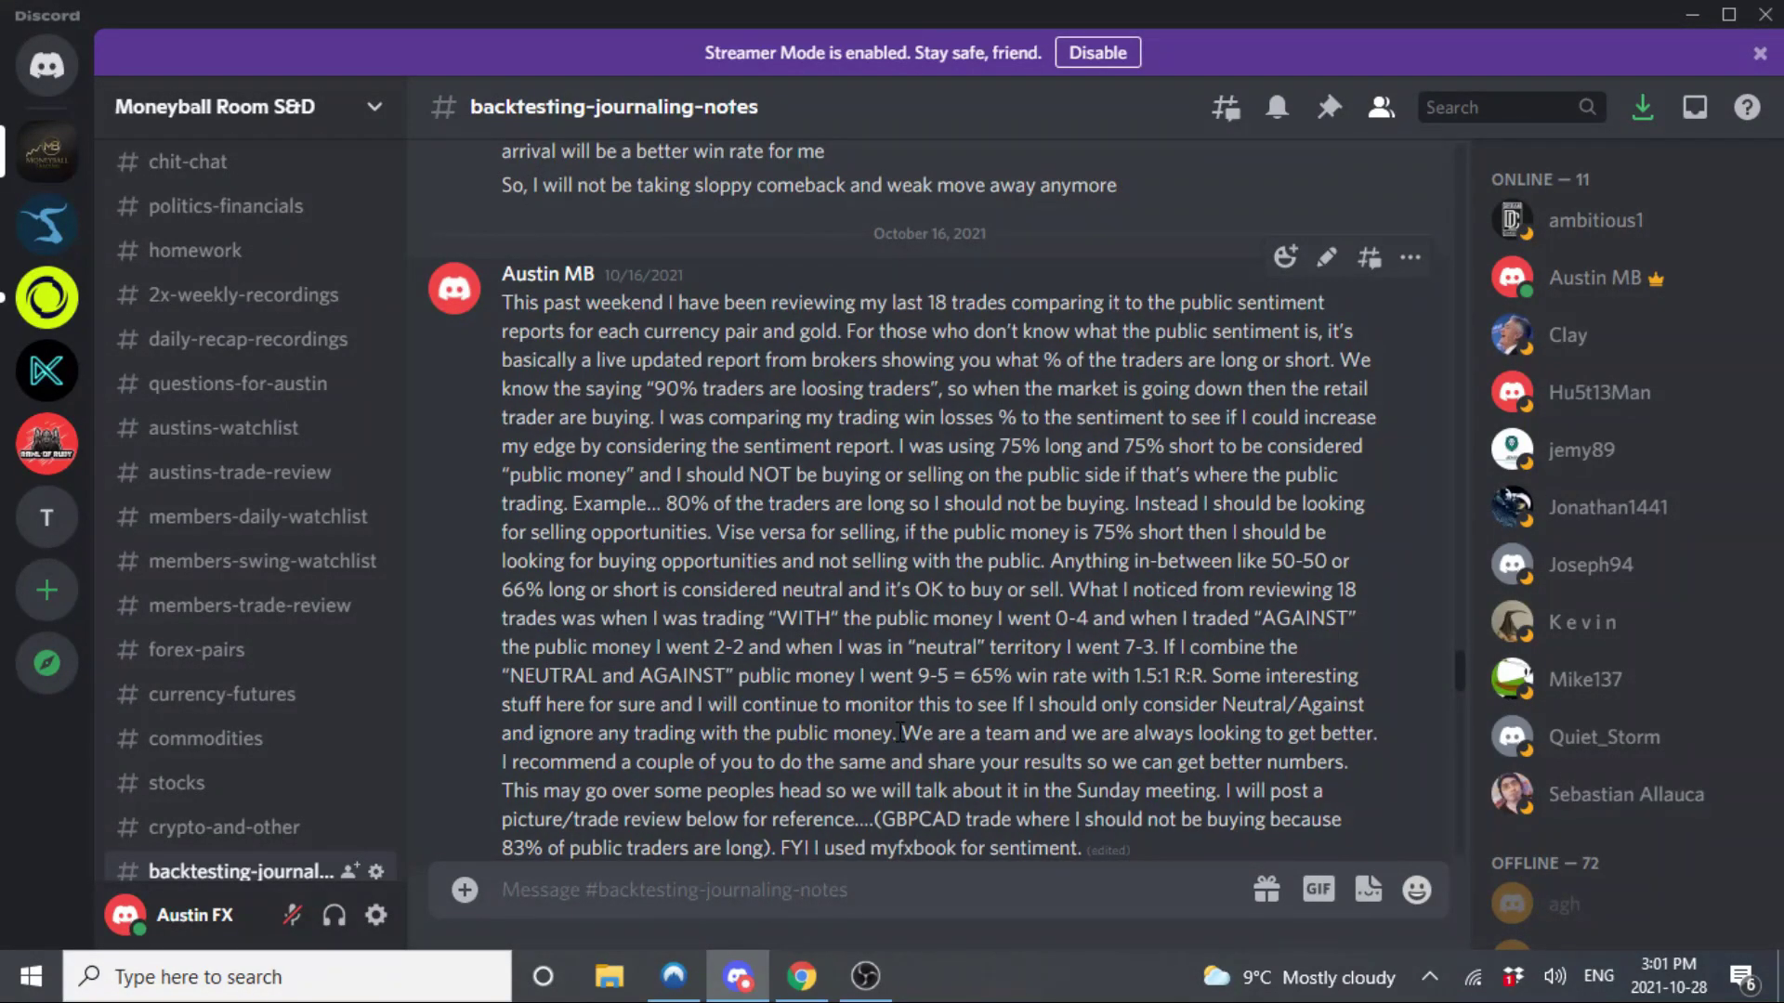
{"action": "scroll", "coordinate": [900, 734], "scroll_direction": "down", "scroll_amount": 2}
{"action": "left_click_drag", "start_coordinate": [880, 689], "coordinate": [762, 717]}
{"action": "left_click", "coordinate": [780, 719]}
{"action": "scroll", "coordinate": [810, 723], "scroll_direction": "down", "scroll_amount": 3}
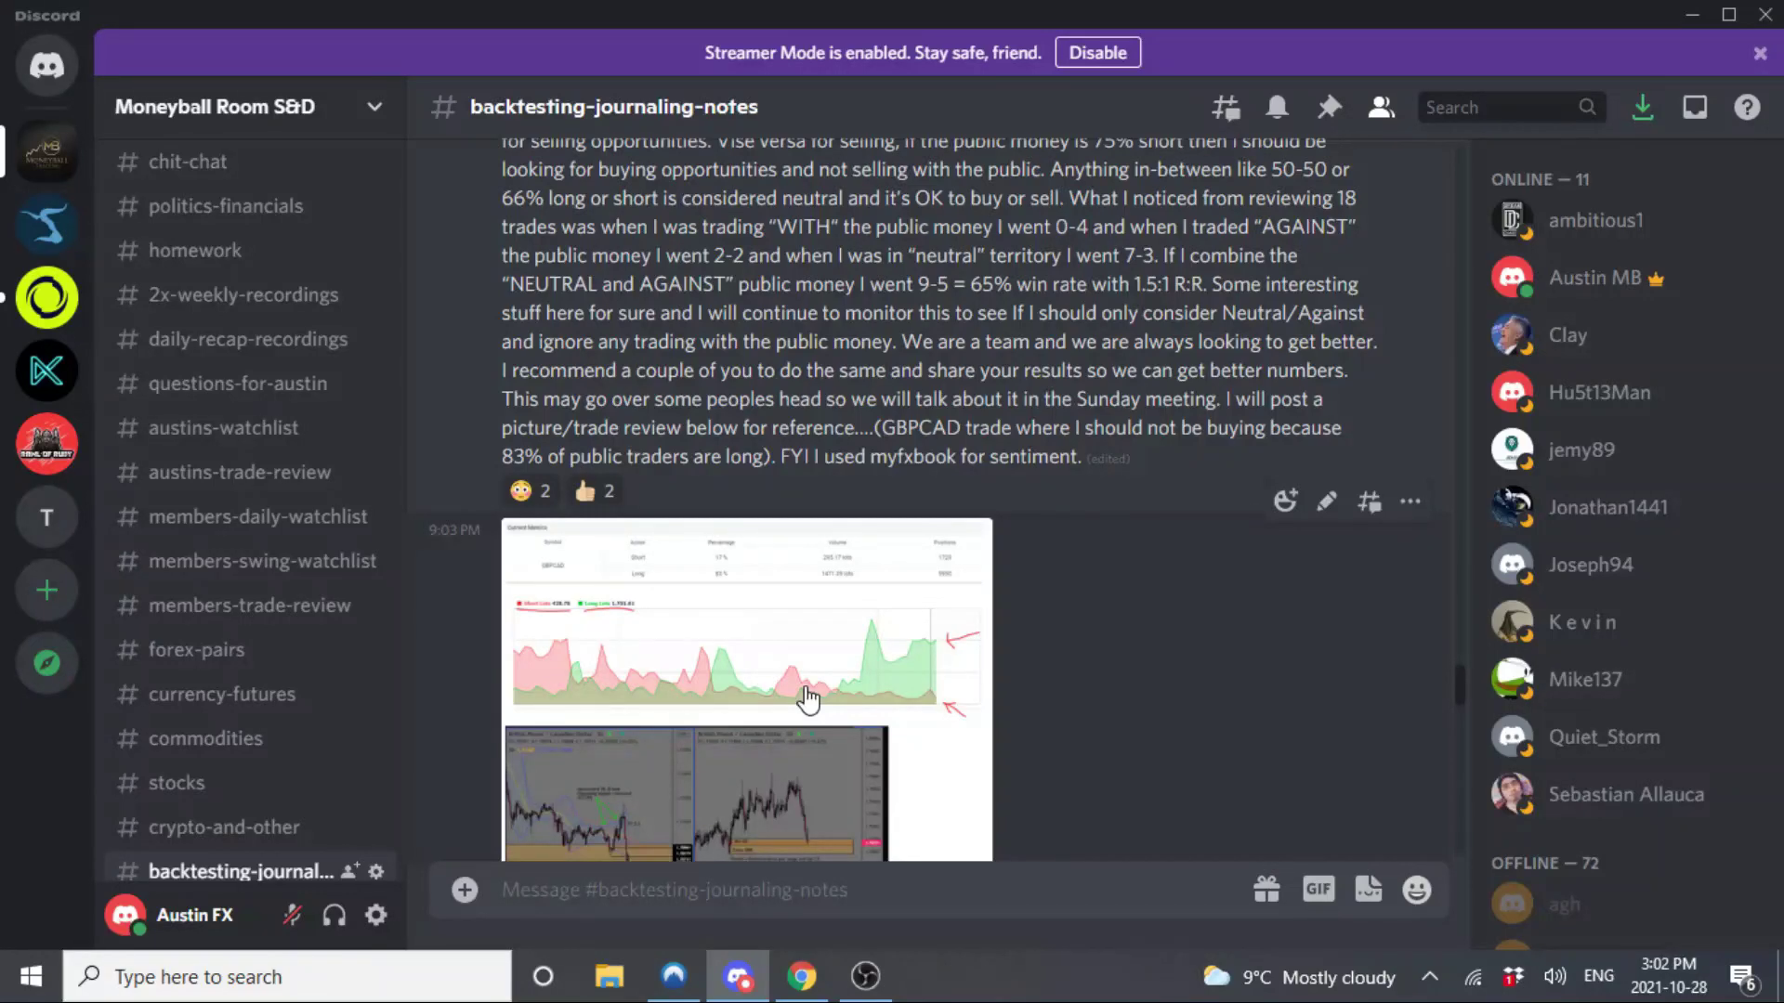
{"action": "left_click", "coordinate": [788, 715]}
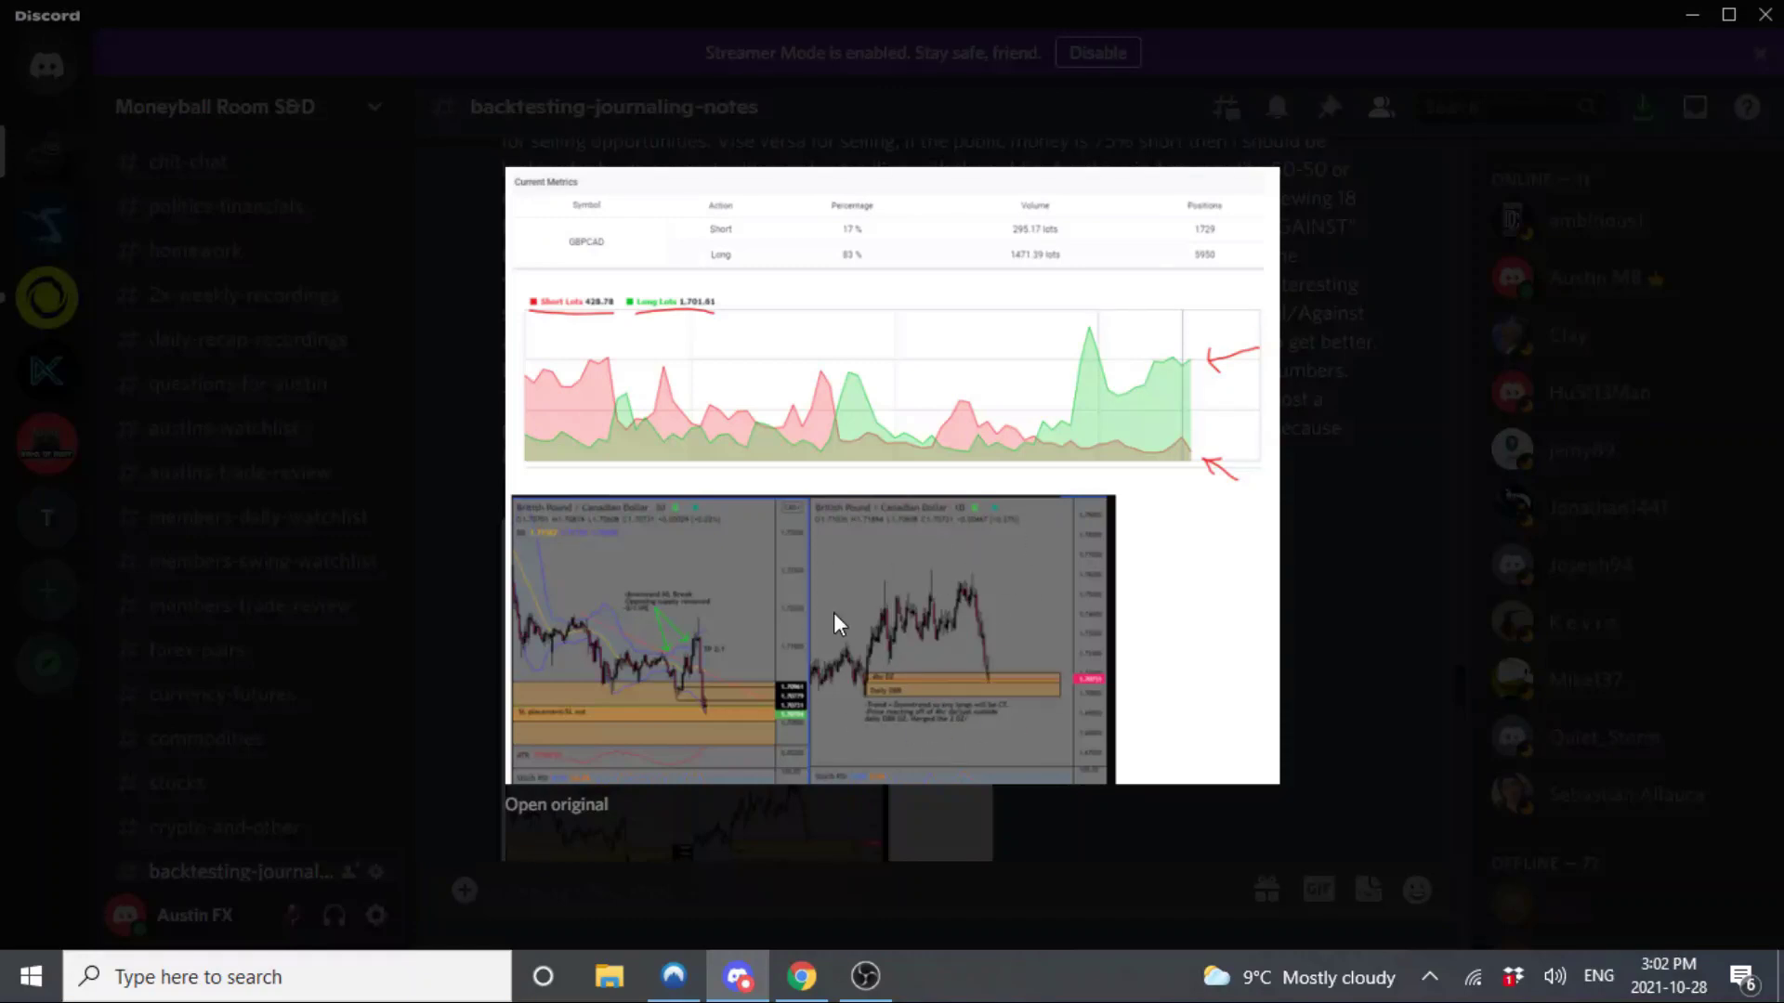
{"action": "left_click", "coordinate": [1072, 827]}
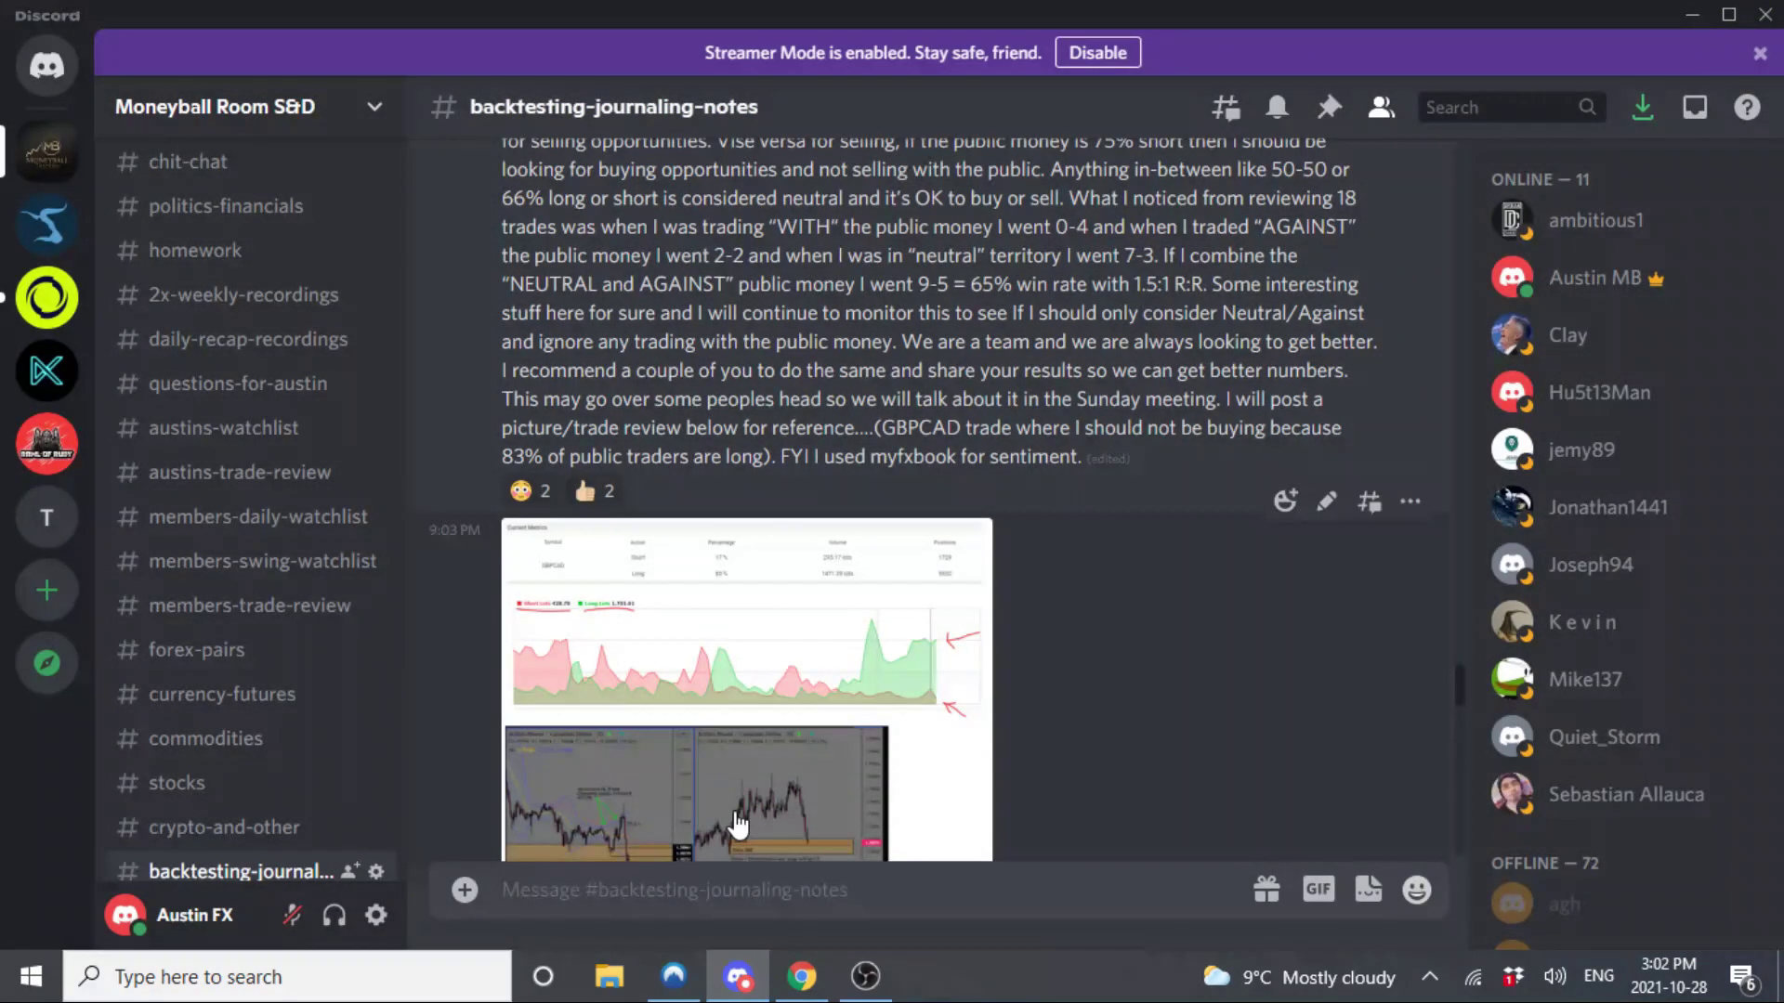
{"action": "left_click", "coordinate": [738, 823]}
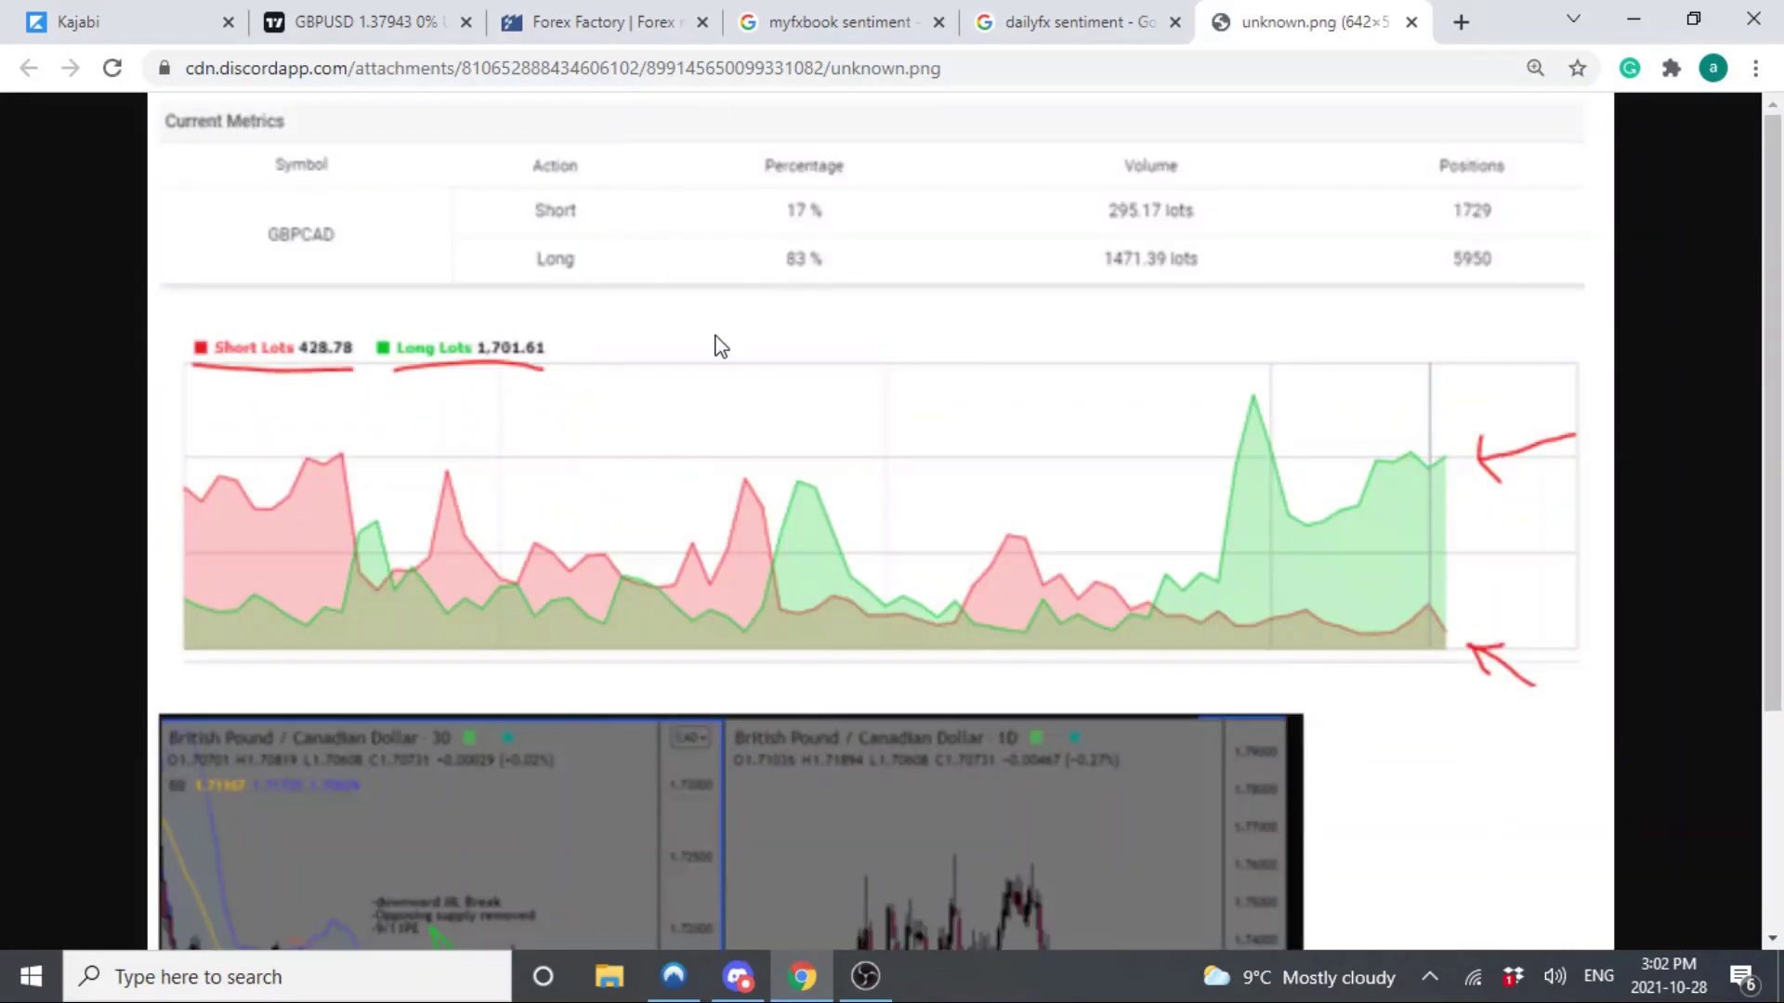
{"action": "scroll", "coordinate": [551, 335], "scroll_direction": "down", "scroll_amount": 1}
{"action": "scroll", "coordinate": [551, 334], "scroll_direction": "down", "scroll_amount": 2}
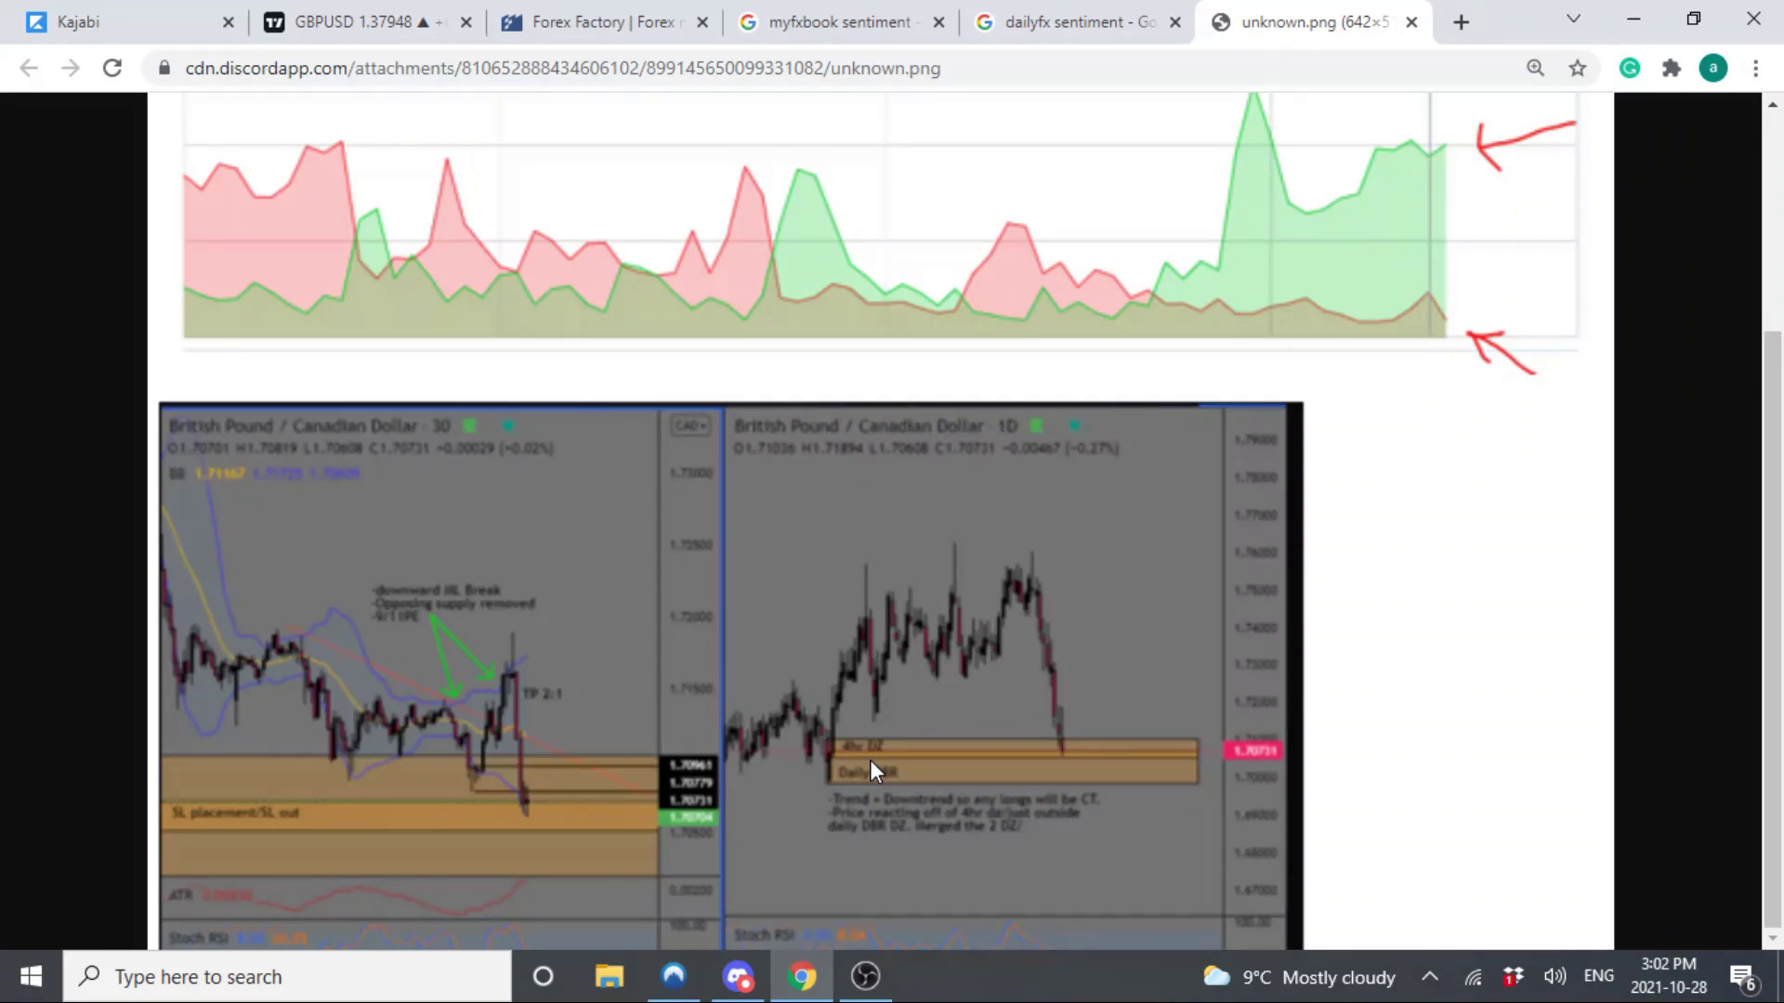
{"action": "scroll", "coordinate": [898, 743], "scroll_direction": "up", "scroll_amount": 3}
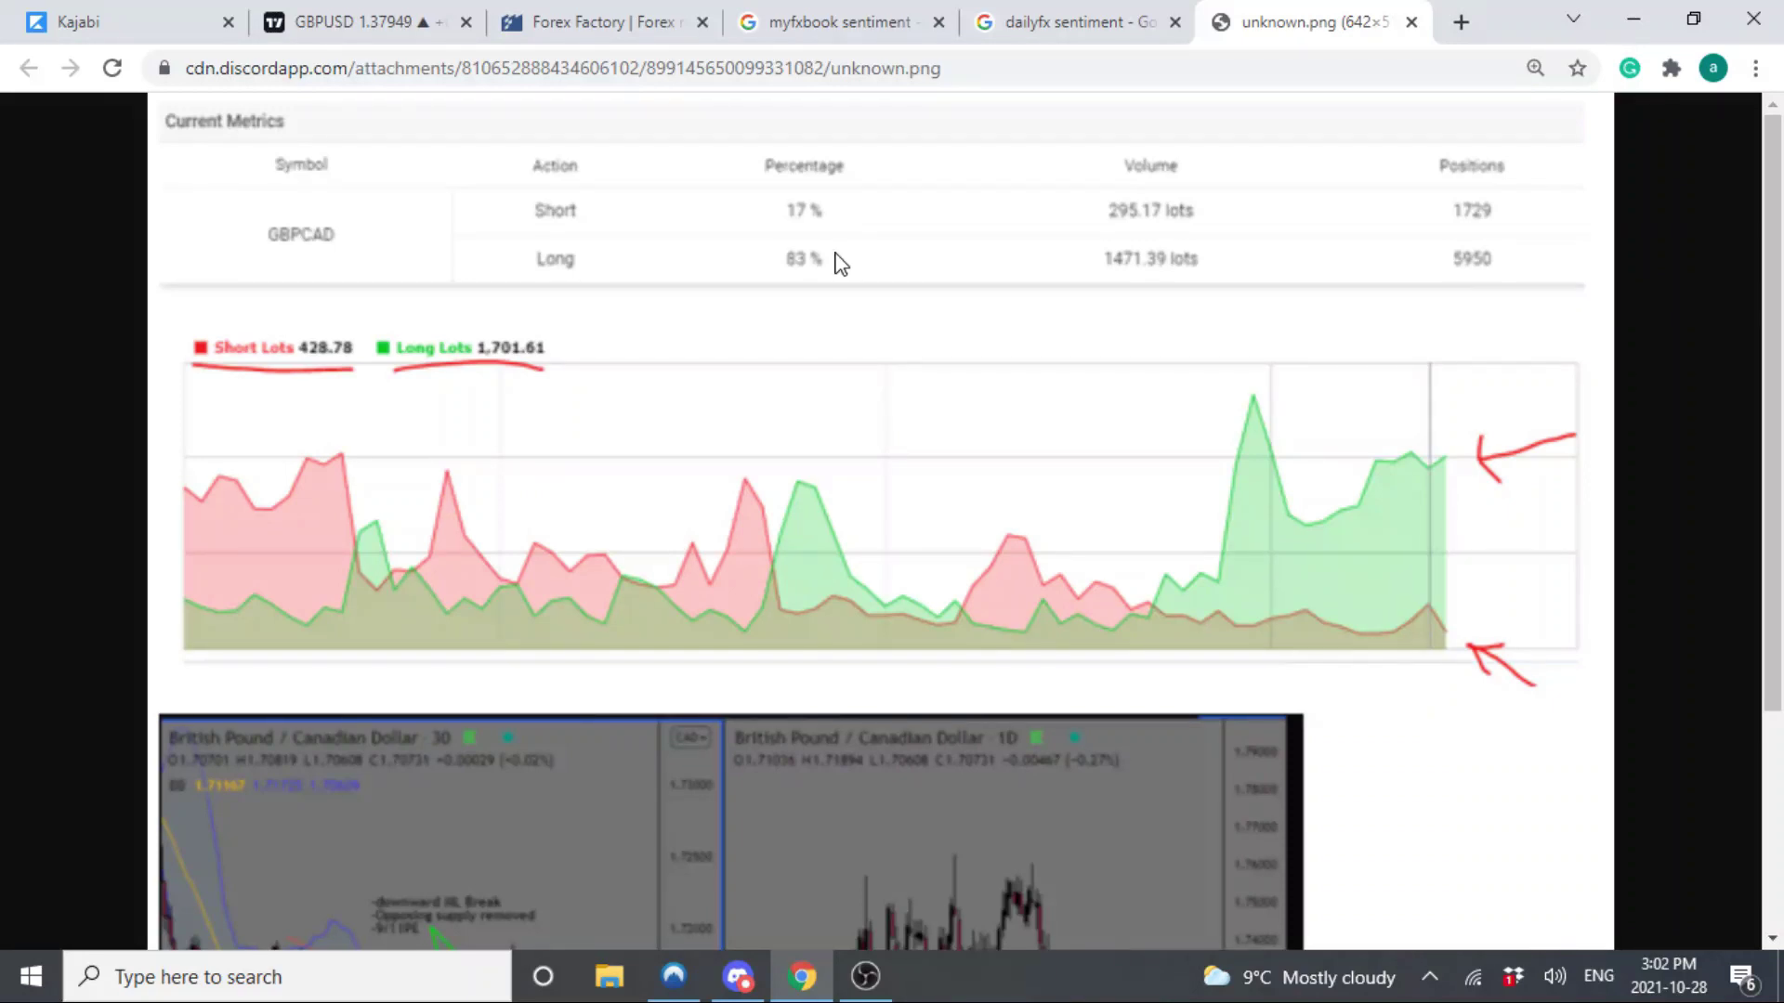
{"action": "scroll", "coordinate": [846, 279], "scroll_direction": "down", "scroll_amount": 3}
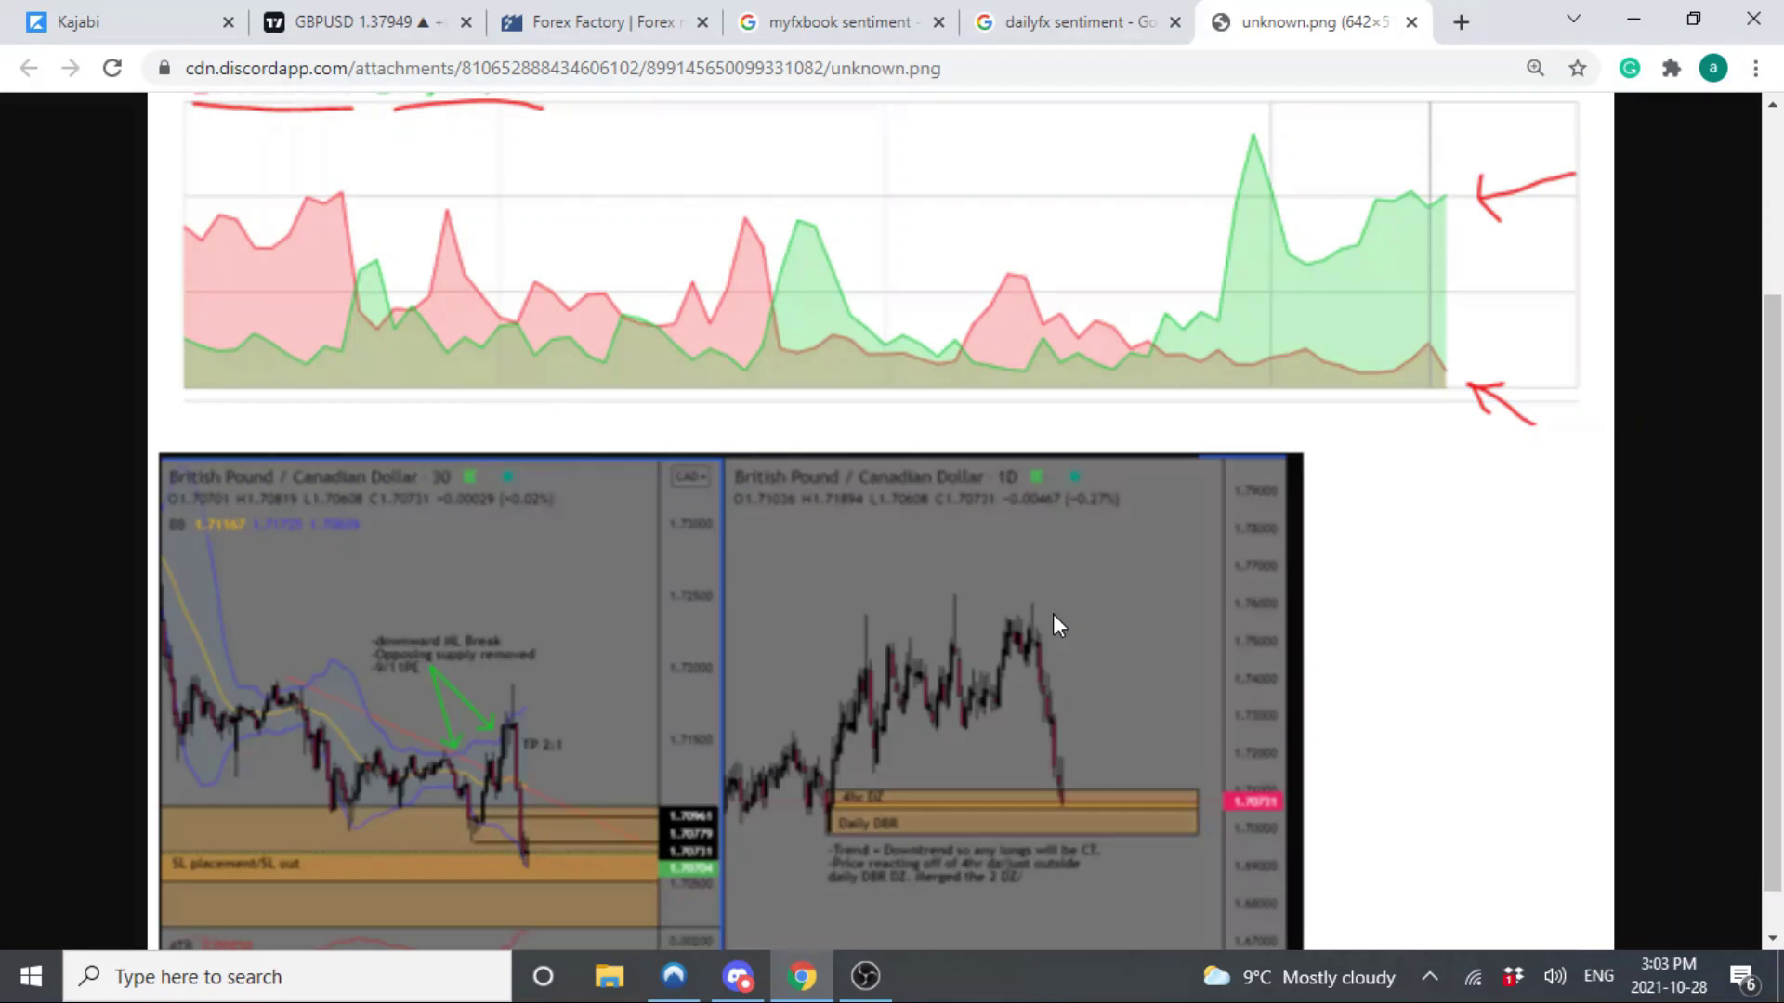
{"action": "scroll", "coordinate": [1052, 613], "scroll_direction": "up", "scroll_amount": 3}
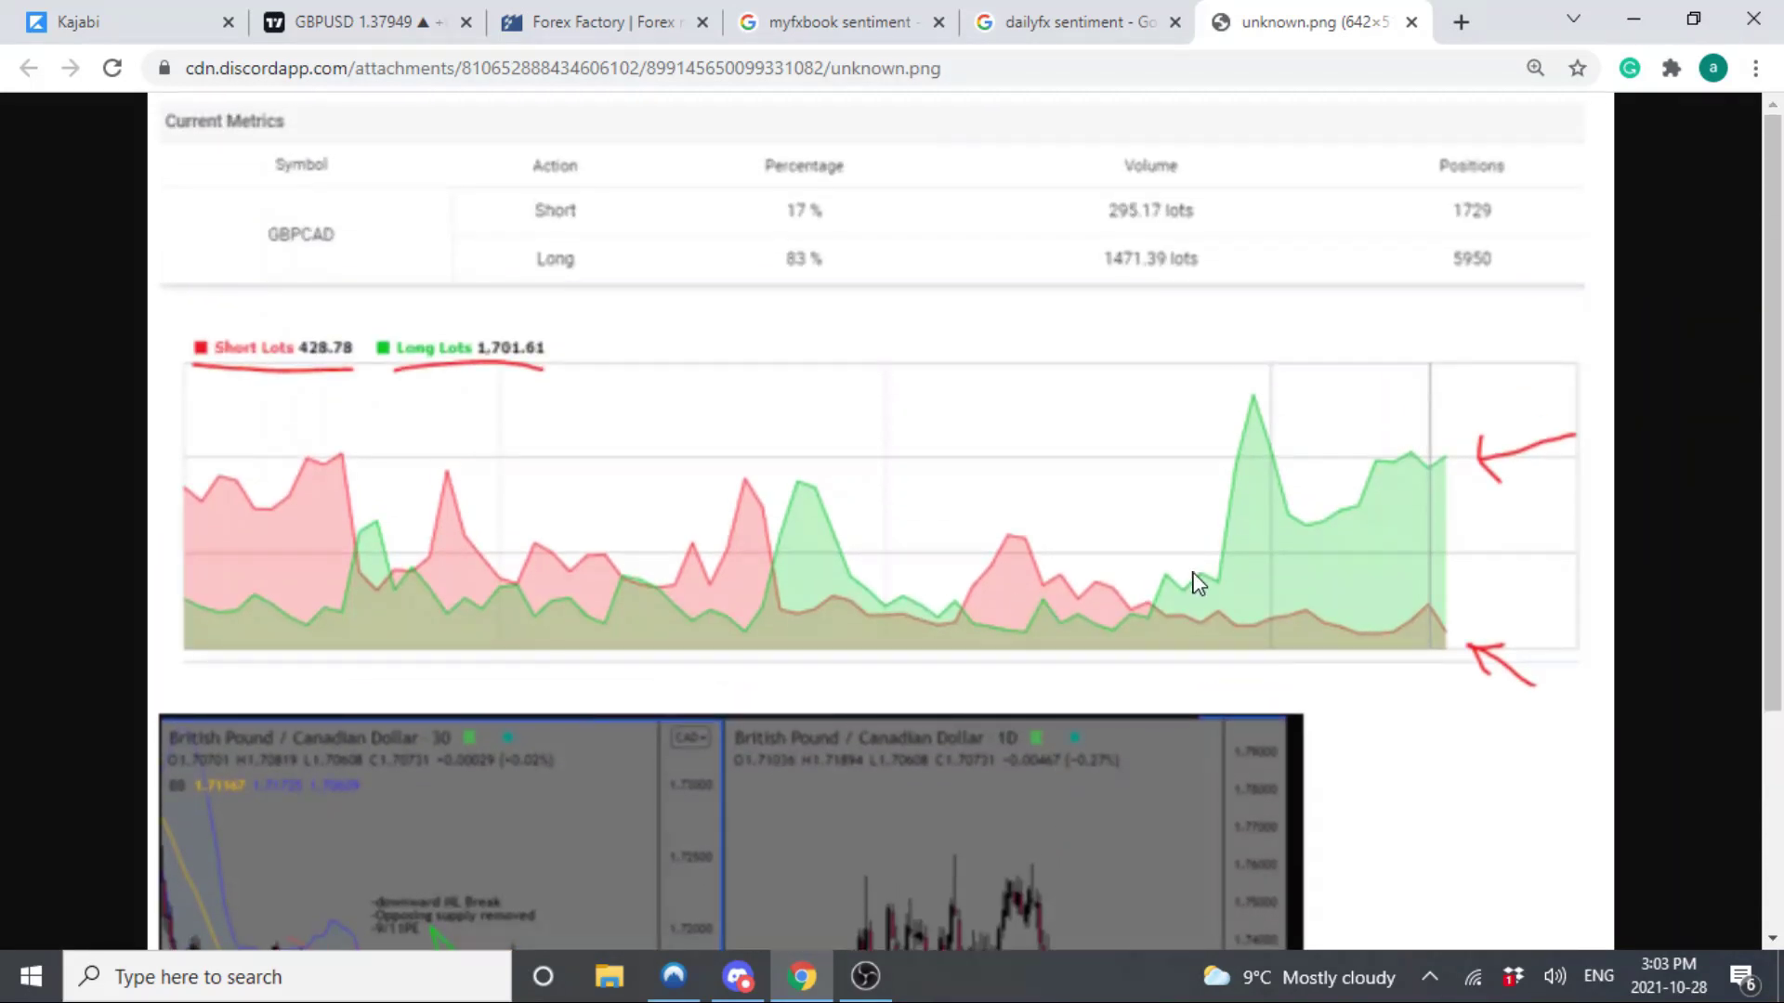
{"action": "scroll", "coordinate": [1242, 421], "scroll_direction": "down", "scroll_amount": 1}
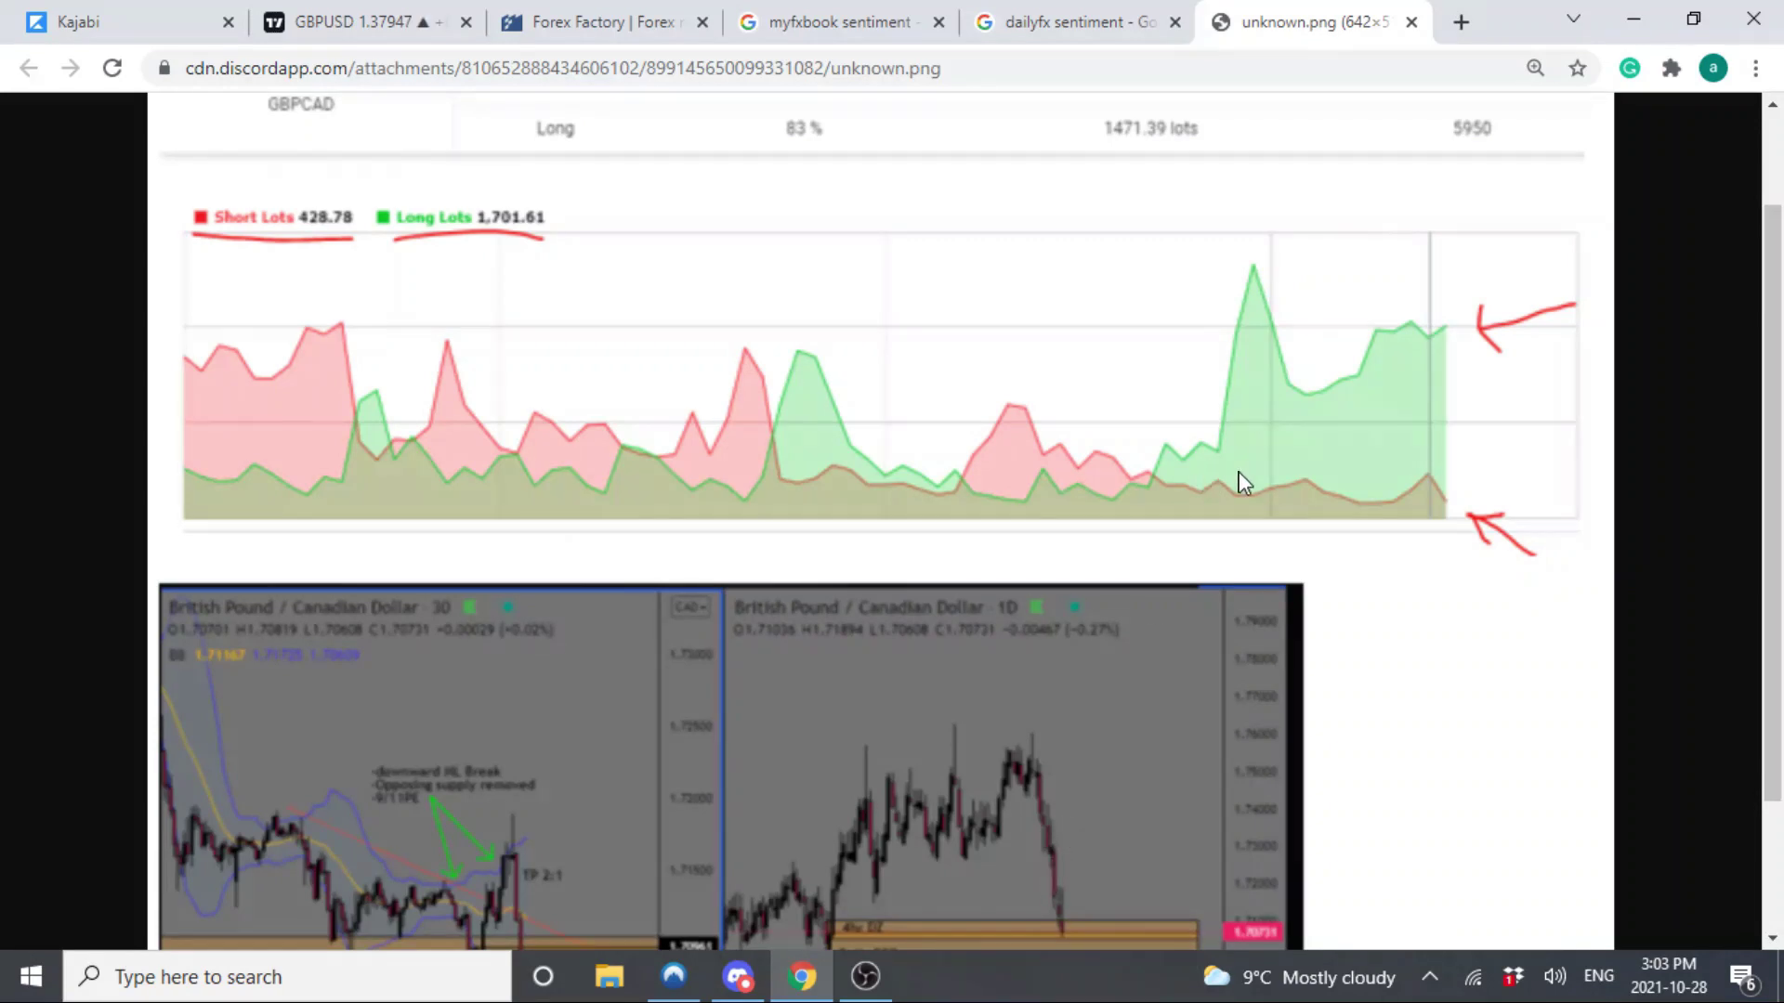
{"action": "scroll", "coordinate": [1226, 464], "scroll_direction": "up", "scroll_amount": 1}
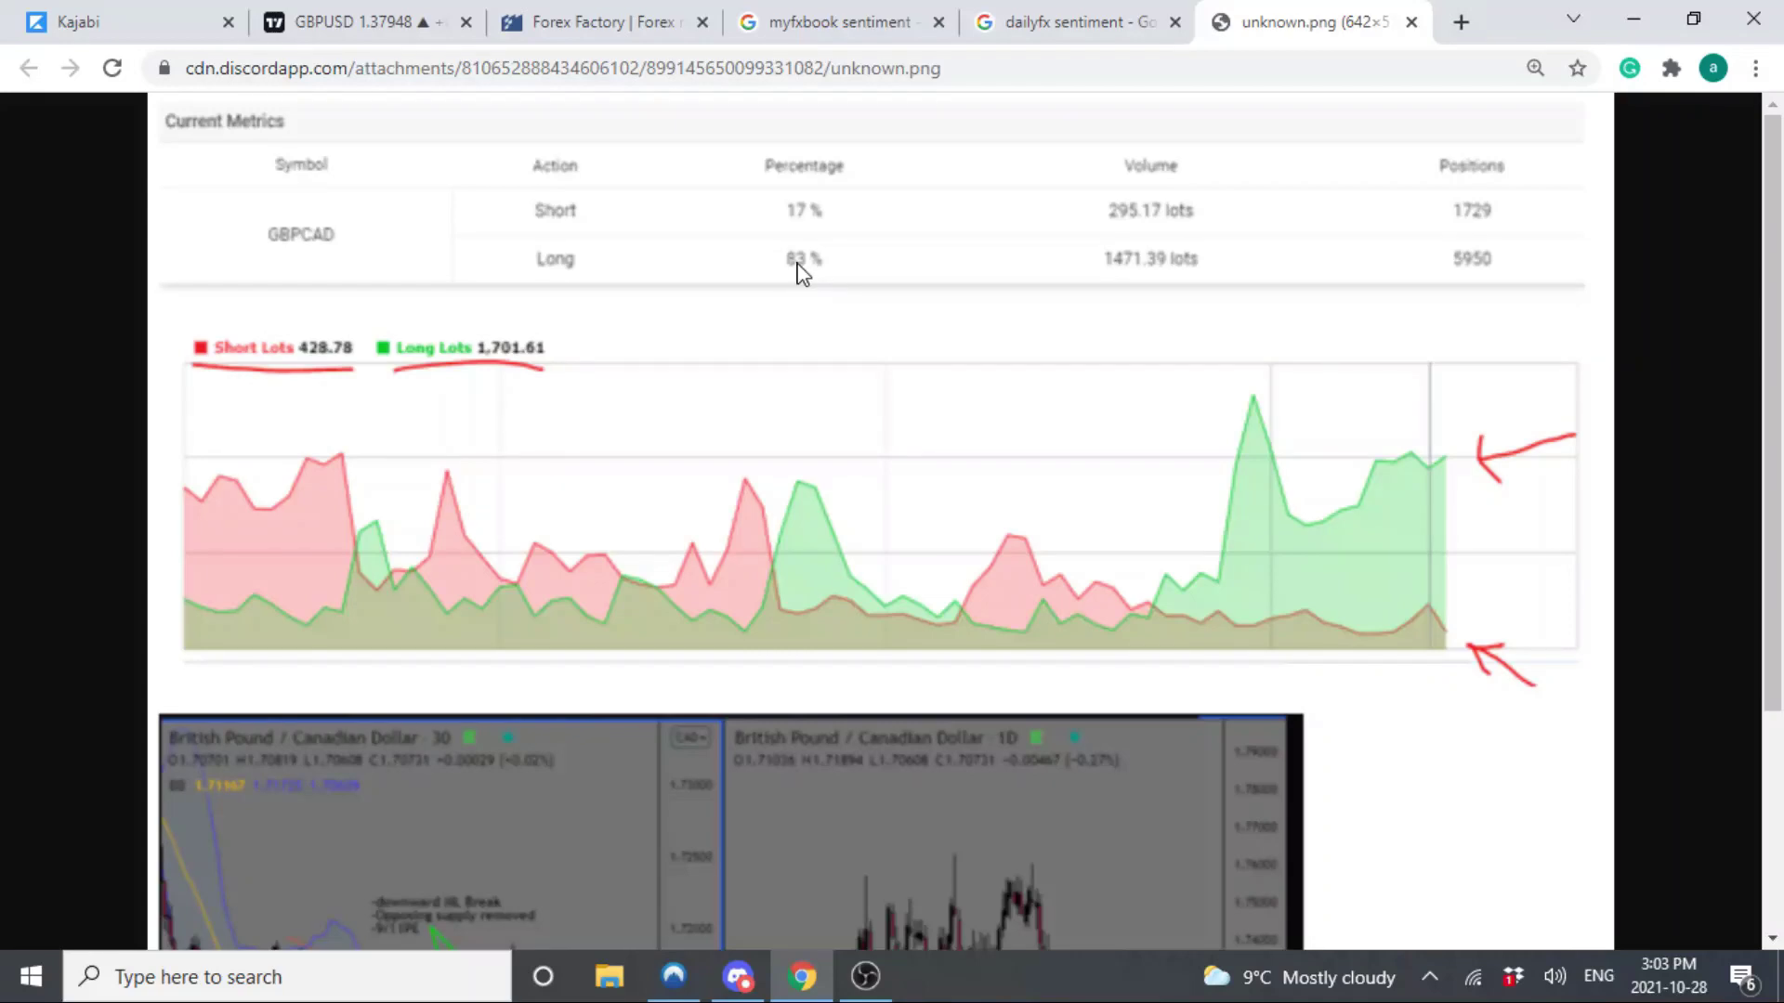
{"action": "scroll", "coordinate": [816, 354], "scroll_direction": "down", "scroll_amount": 3}
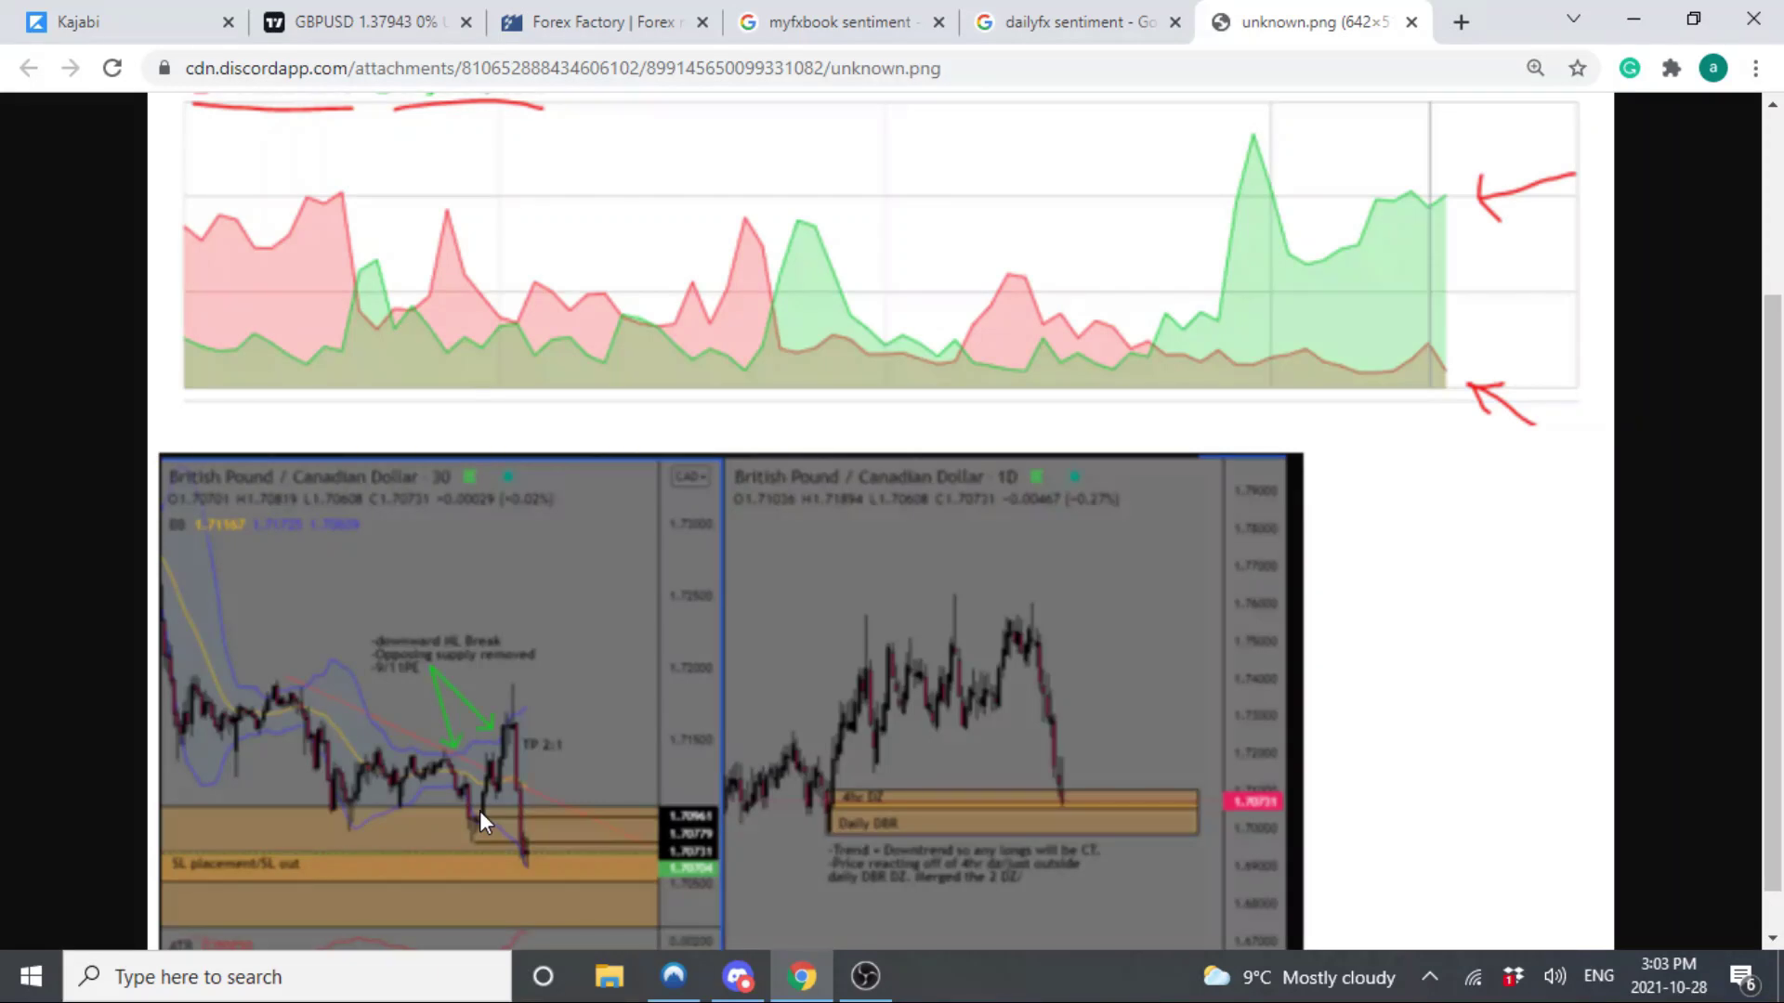
- Glance at the GBPUSD chart, load myfxbook's Forex Sentiment page, then move to the dailyfx results
{"action": "left_click", "coordinate": [335, 21]}
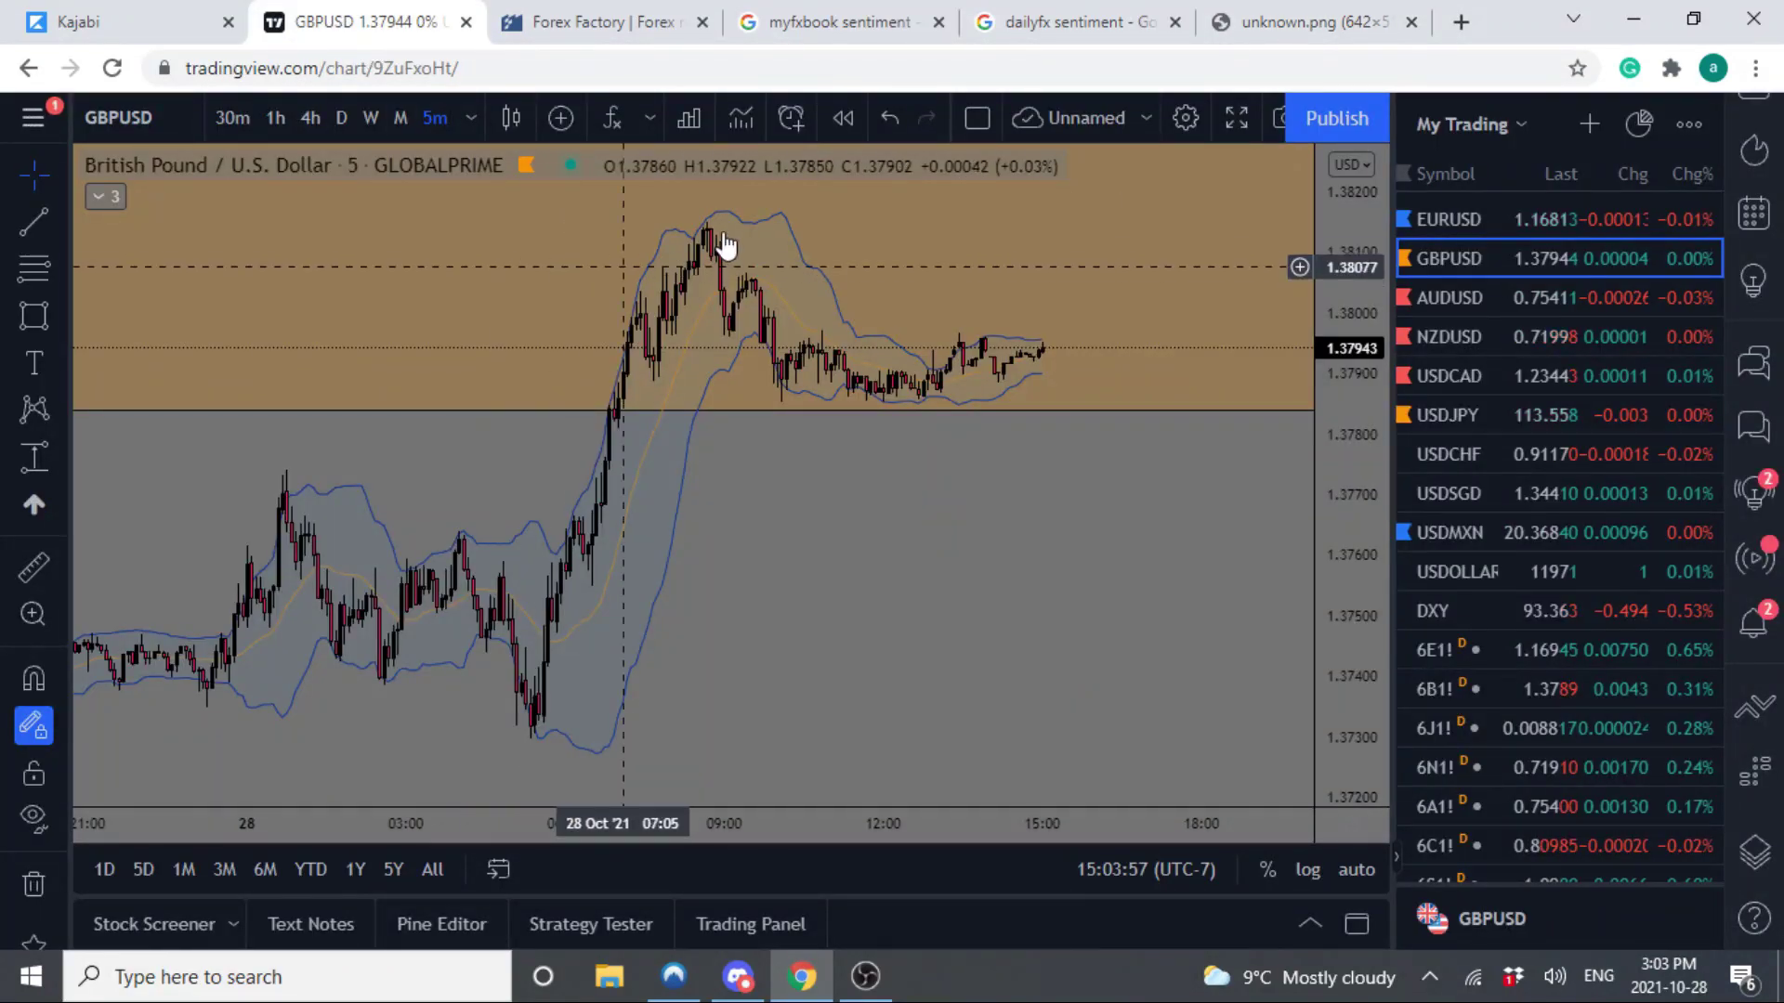
{"action": "left_click", "coordinate": [862, 20]}
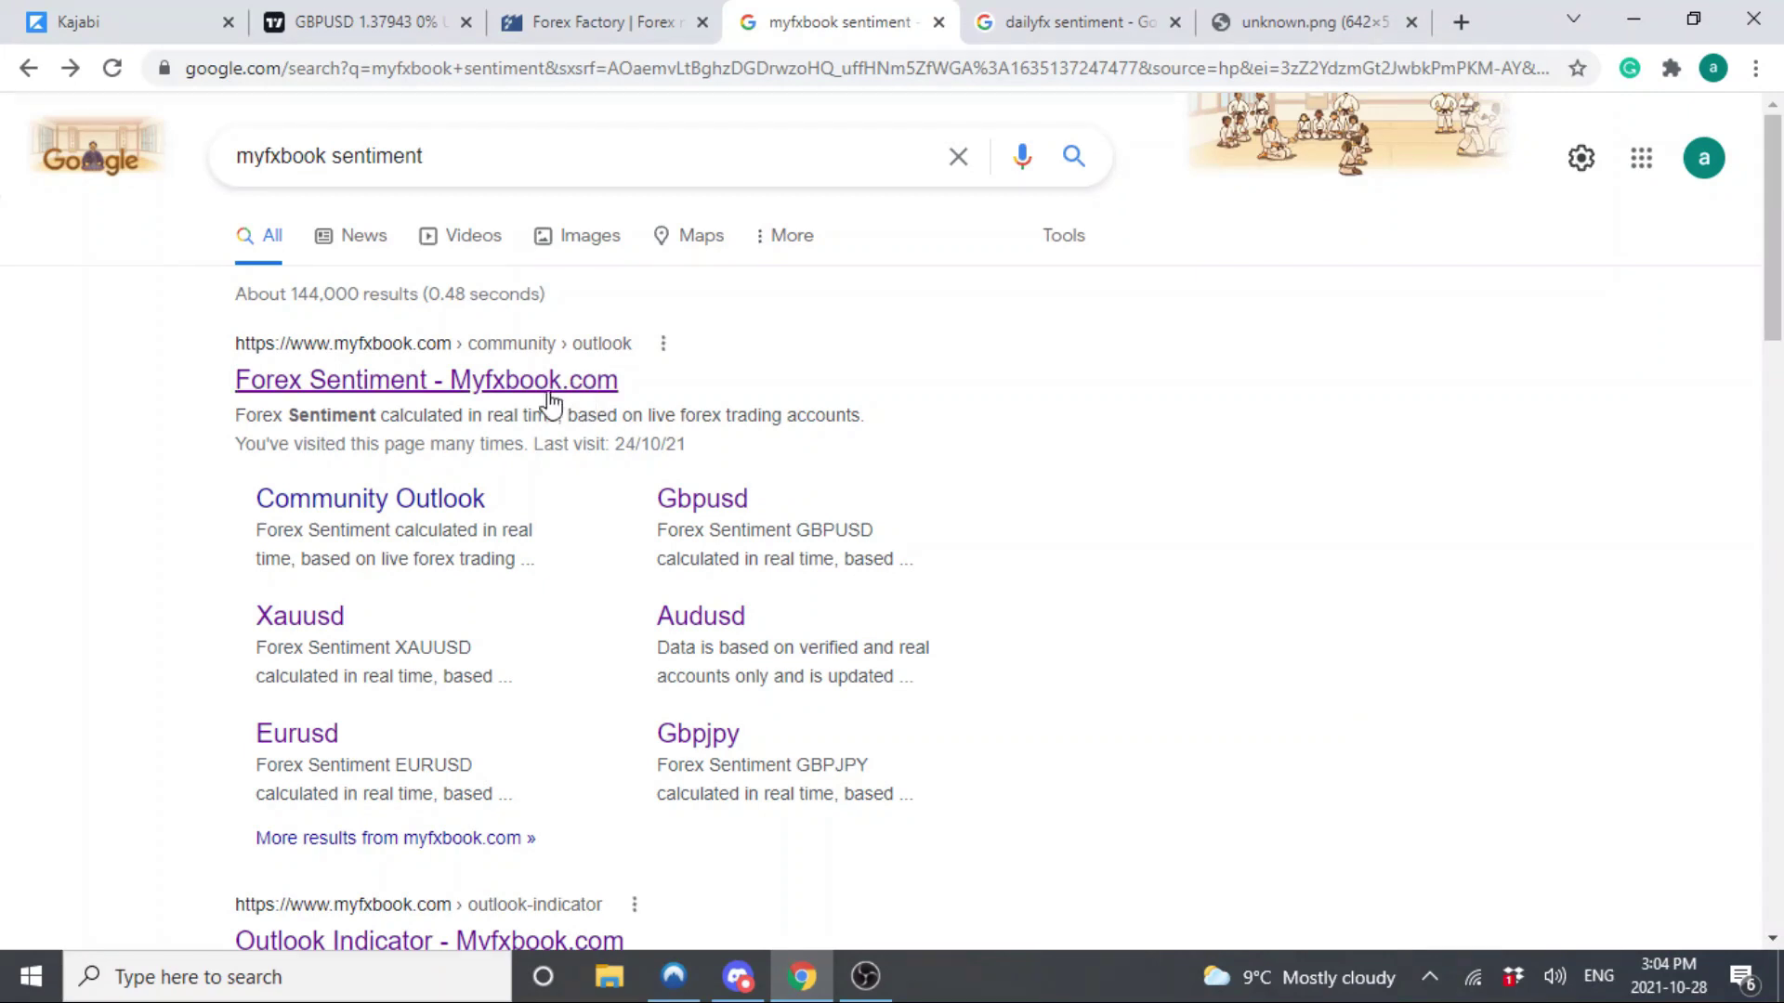
{"action": "left_click", "coordinate": [404, 390]}
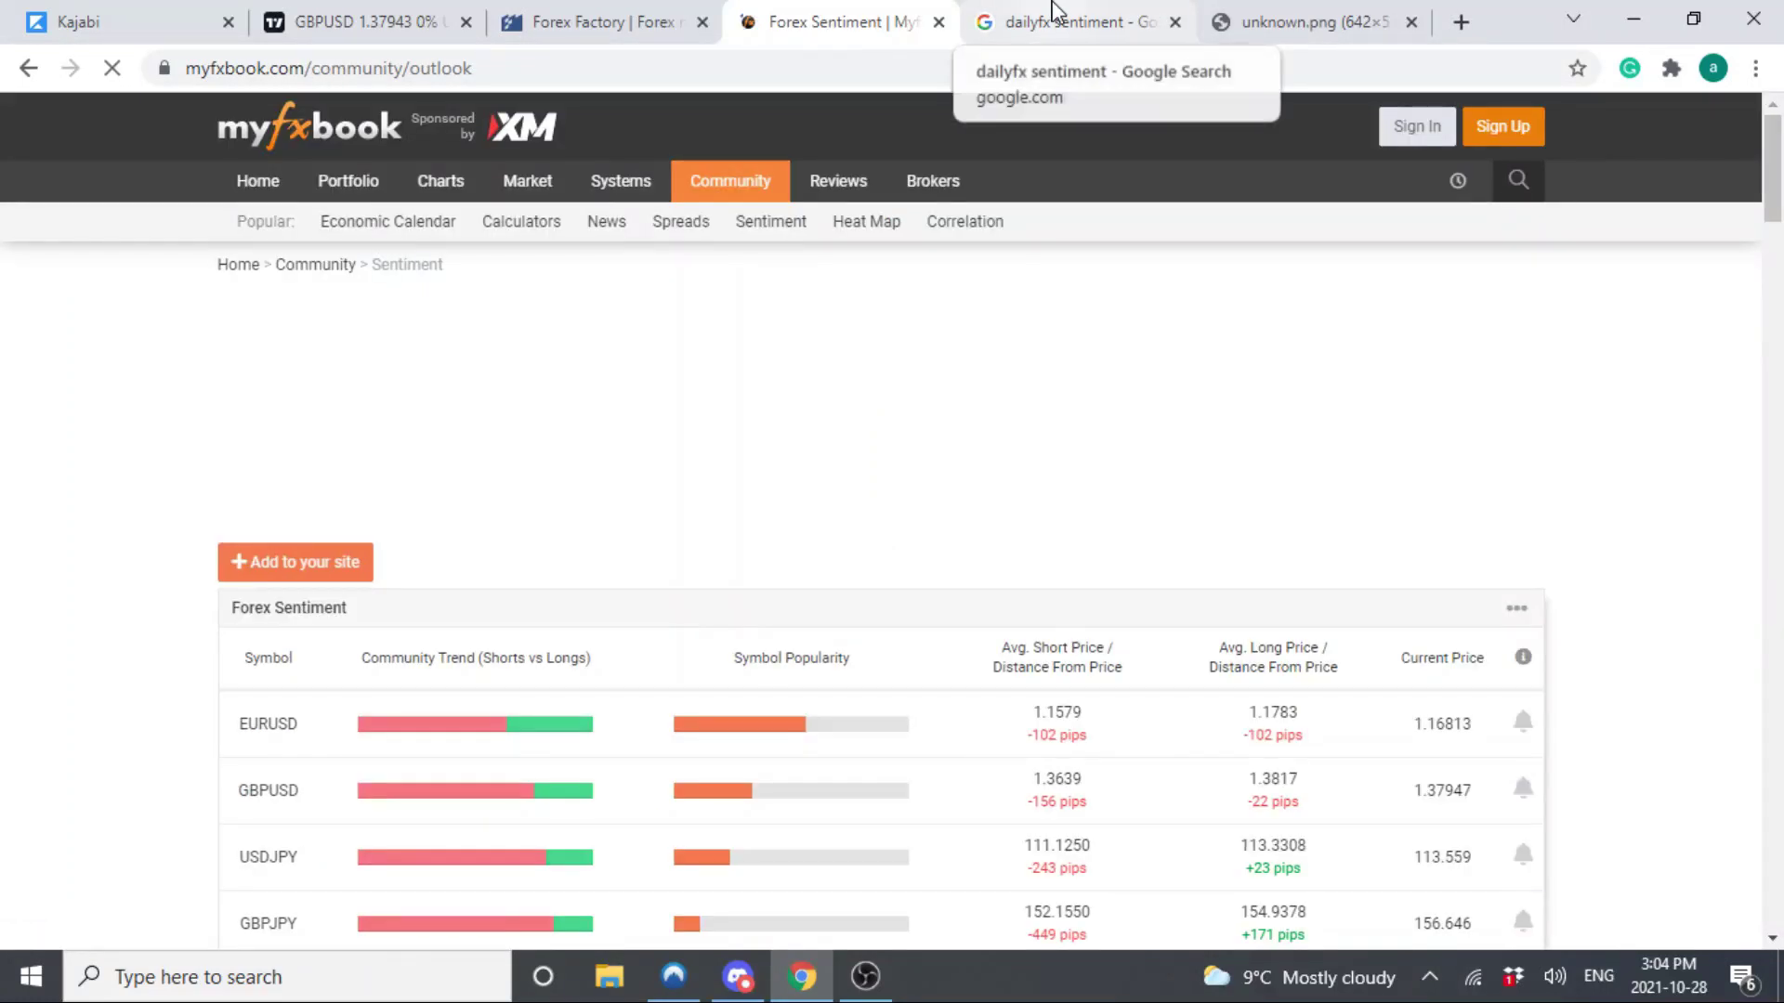
{"action": "left_click", "coordinate": [1052, 13]}
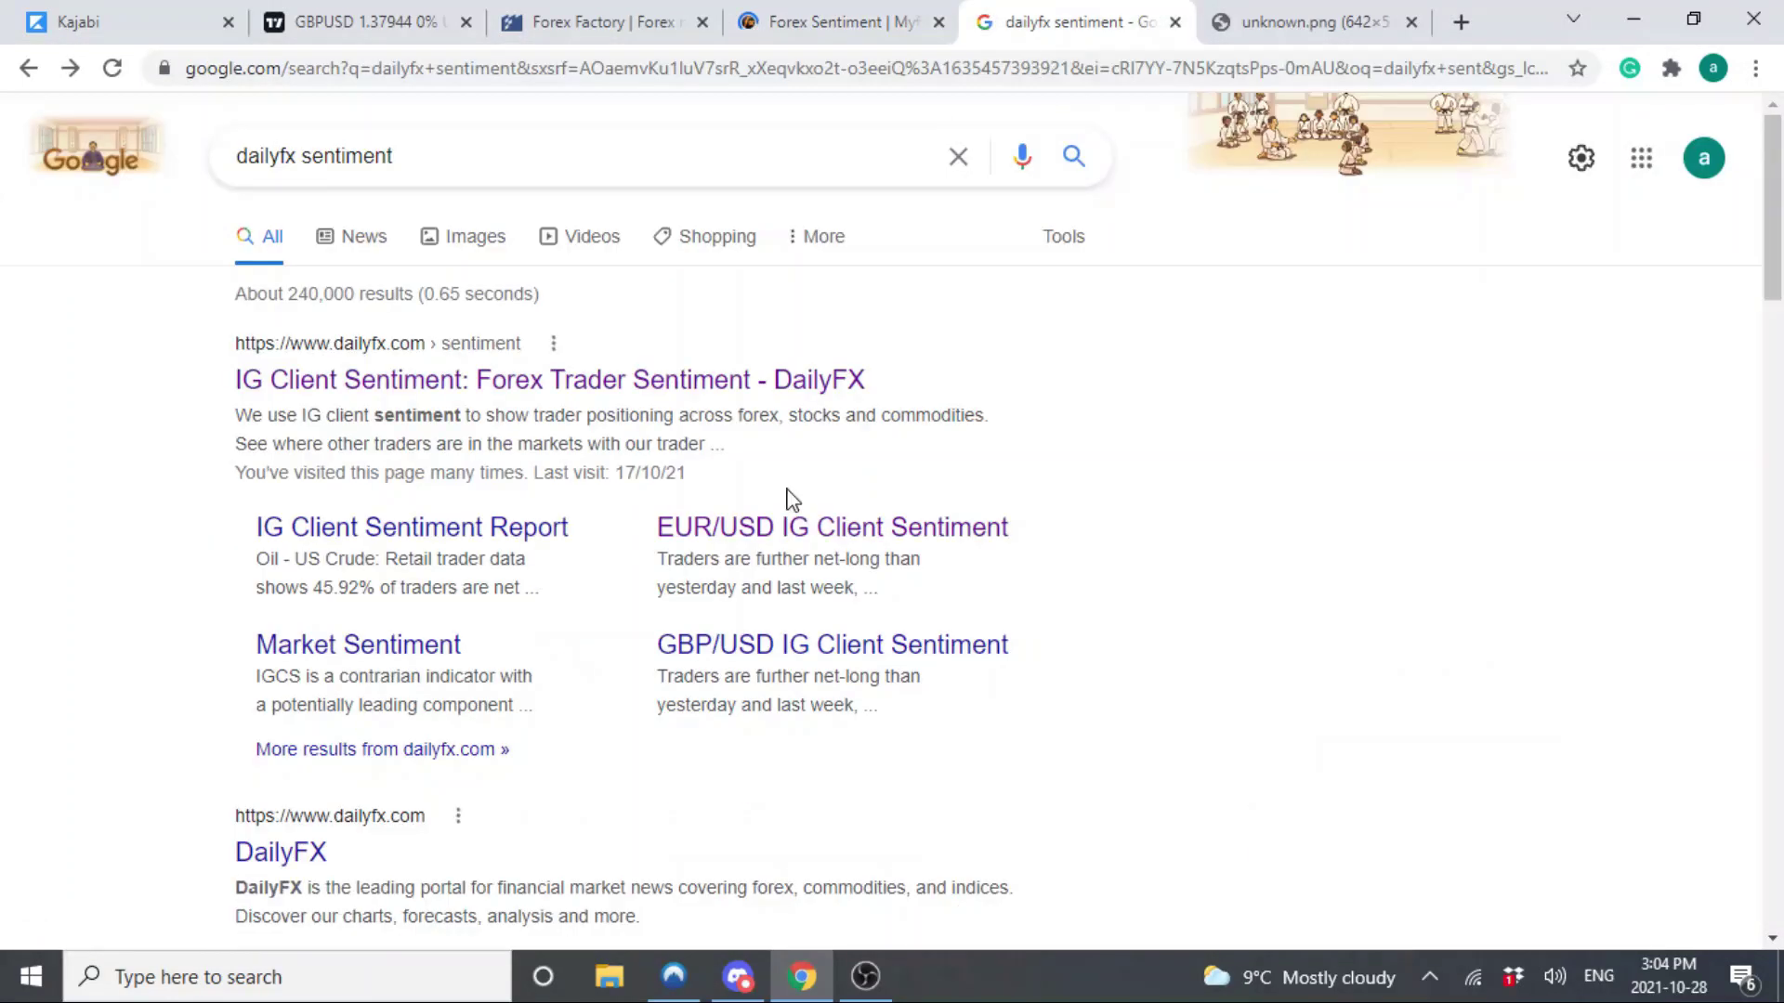
- Review DailyFX's IG Client Sentiment per-pair long/short table, then return to myfxbook's Forex Sentiment page
{"action": "left_click", "coordinate": [593, 392]}
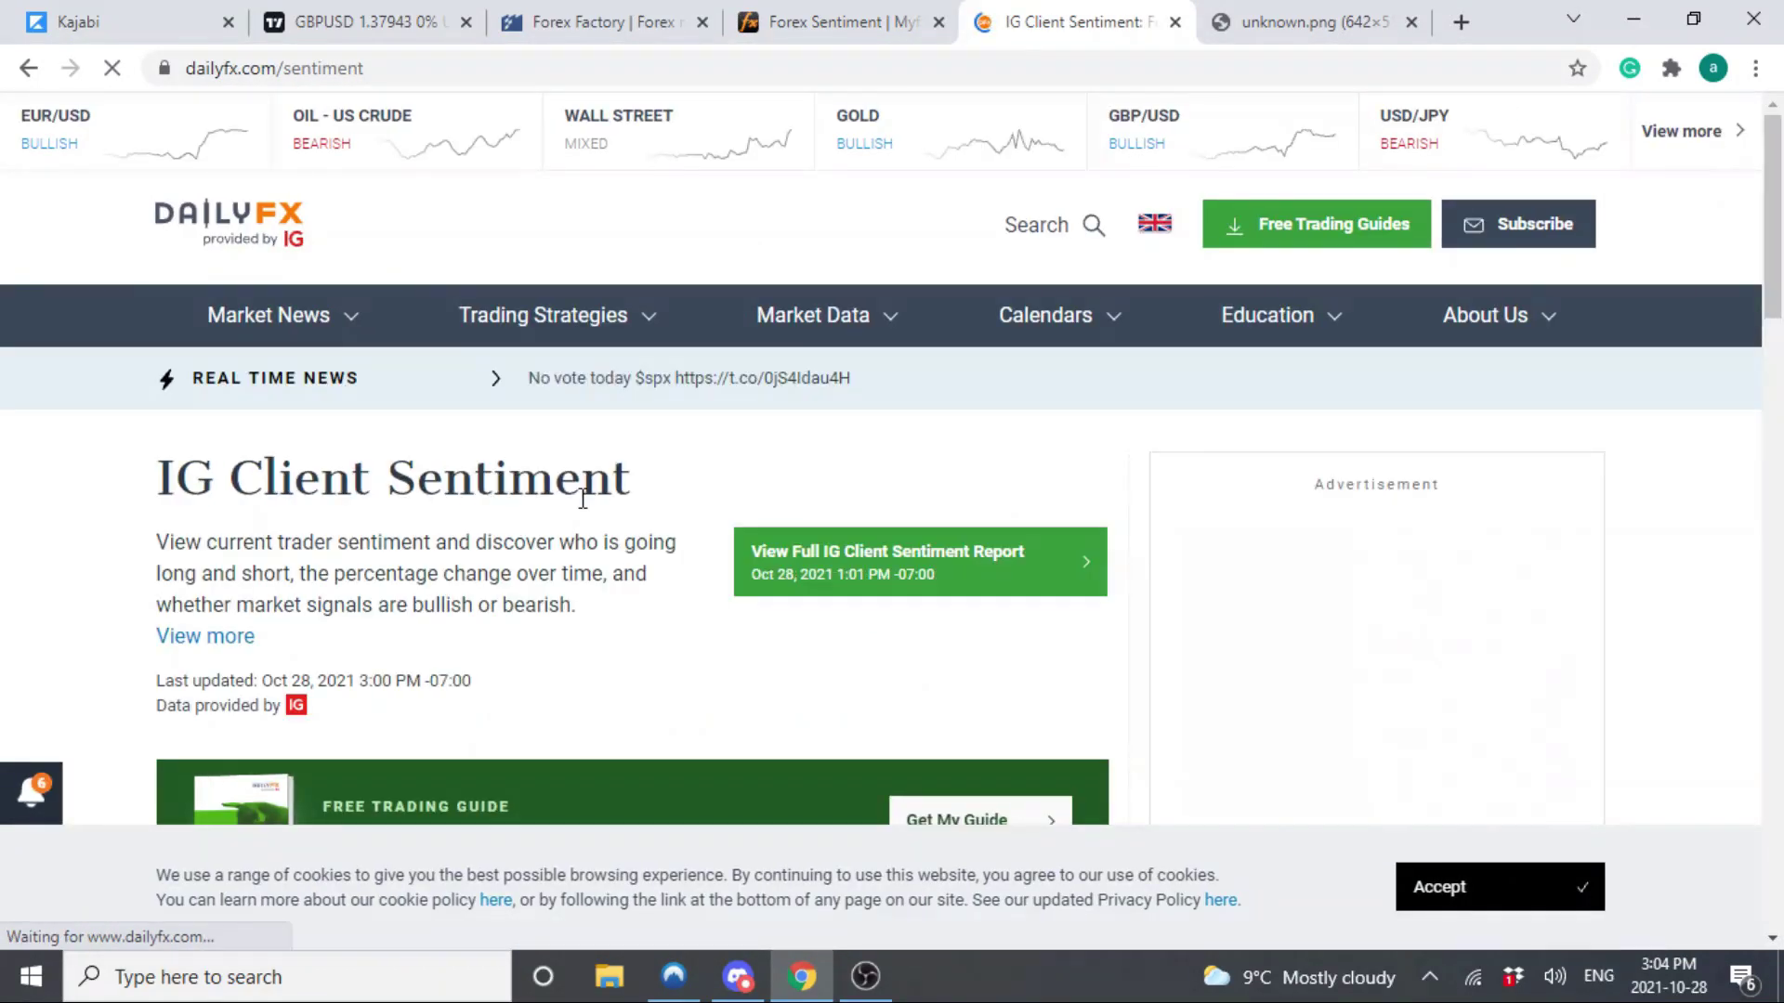
{"action": "scroll", "coordinate": [582, 499], "scroll_direction": "down", "scroll_amount": 10}
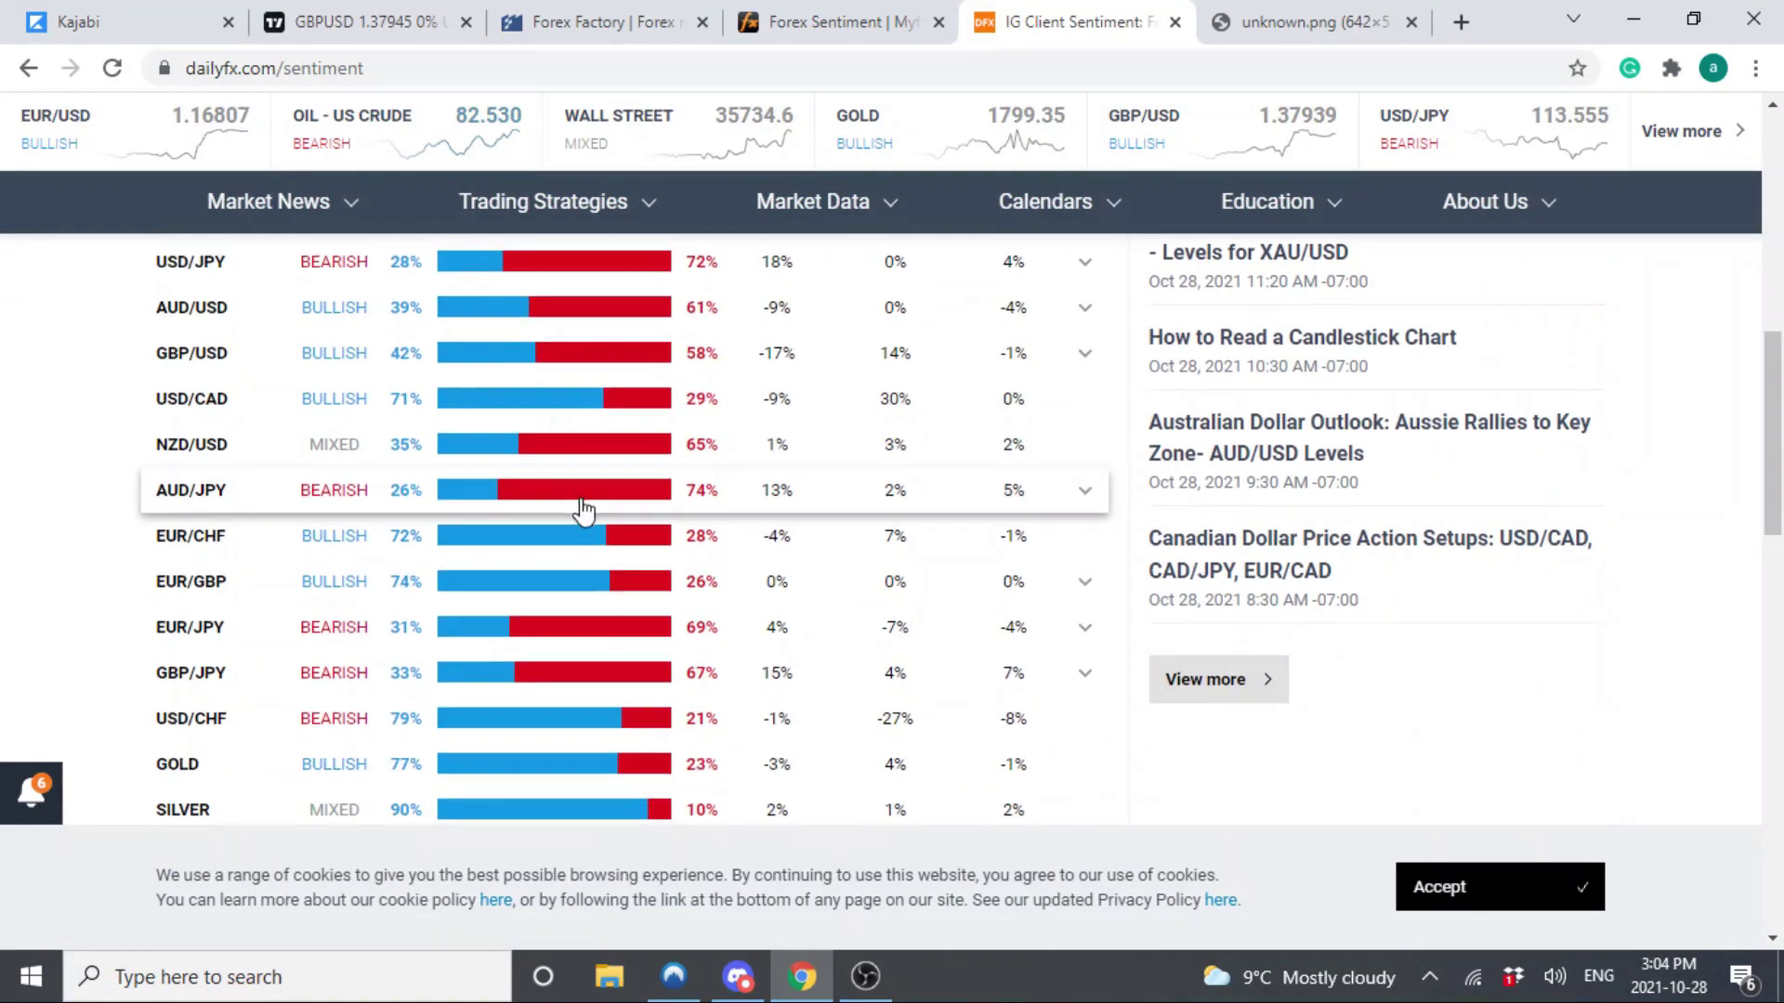
{"action": "scroll", "coordinate": [582, 510], "scroll_direction": "down", "scroll_amount": 1}
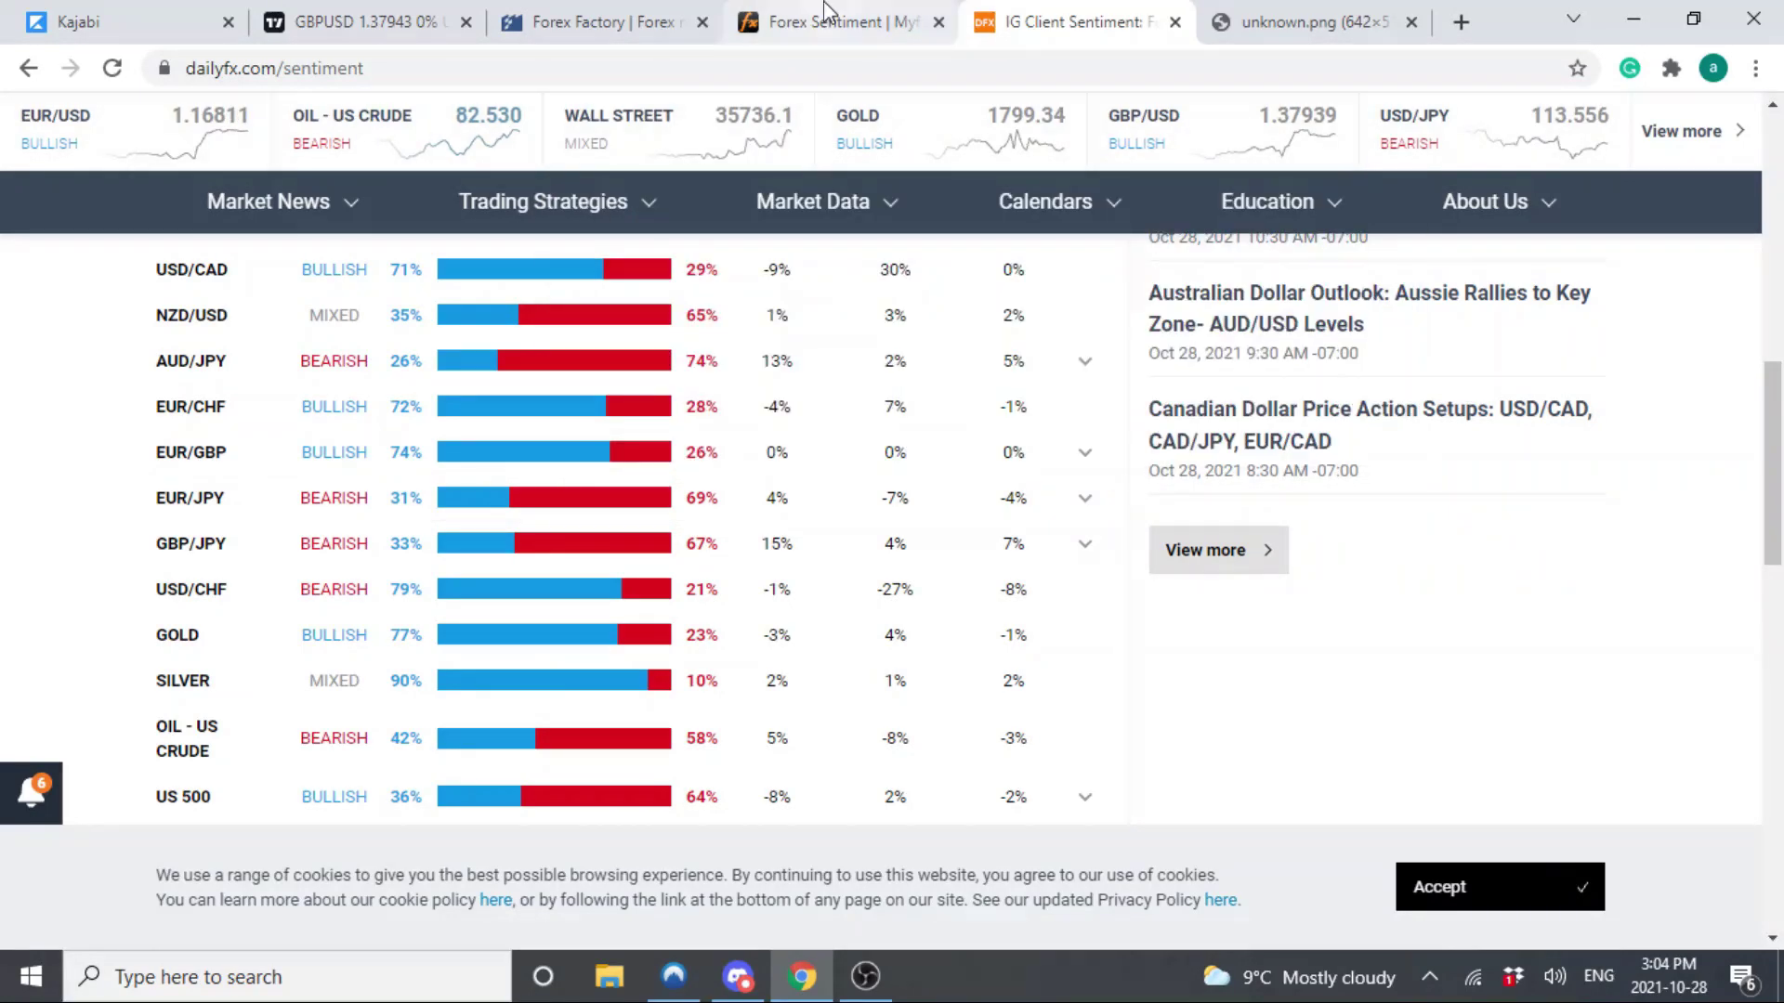
{"action": "left_click", "coordinate": [818, 21]}
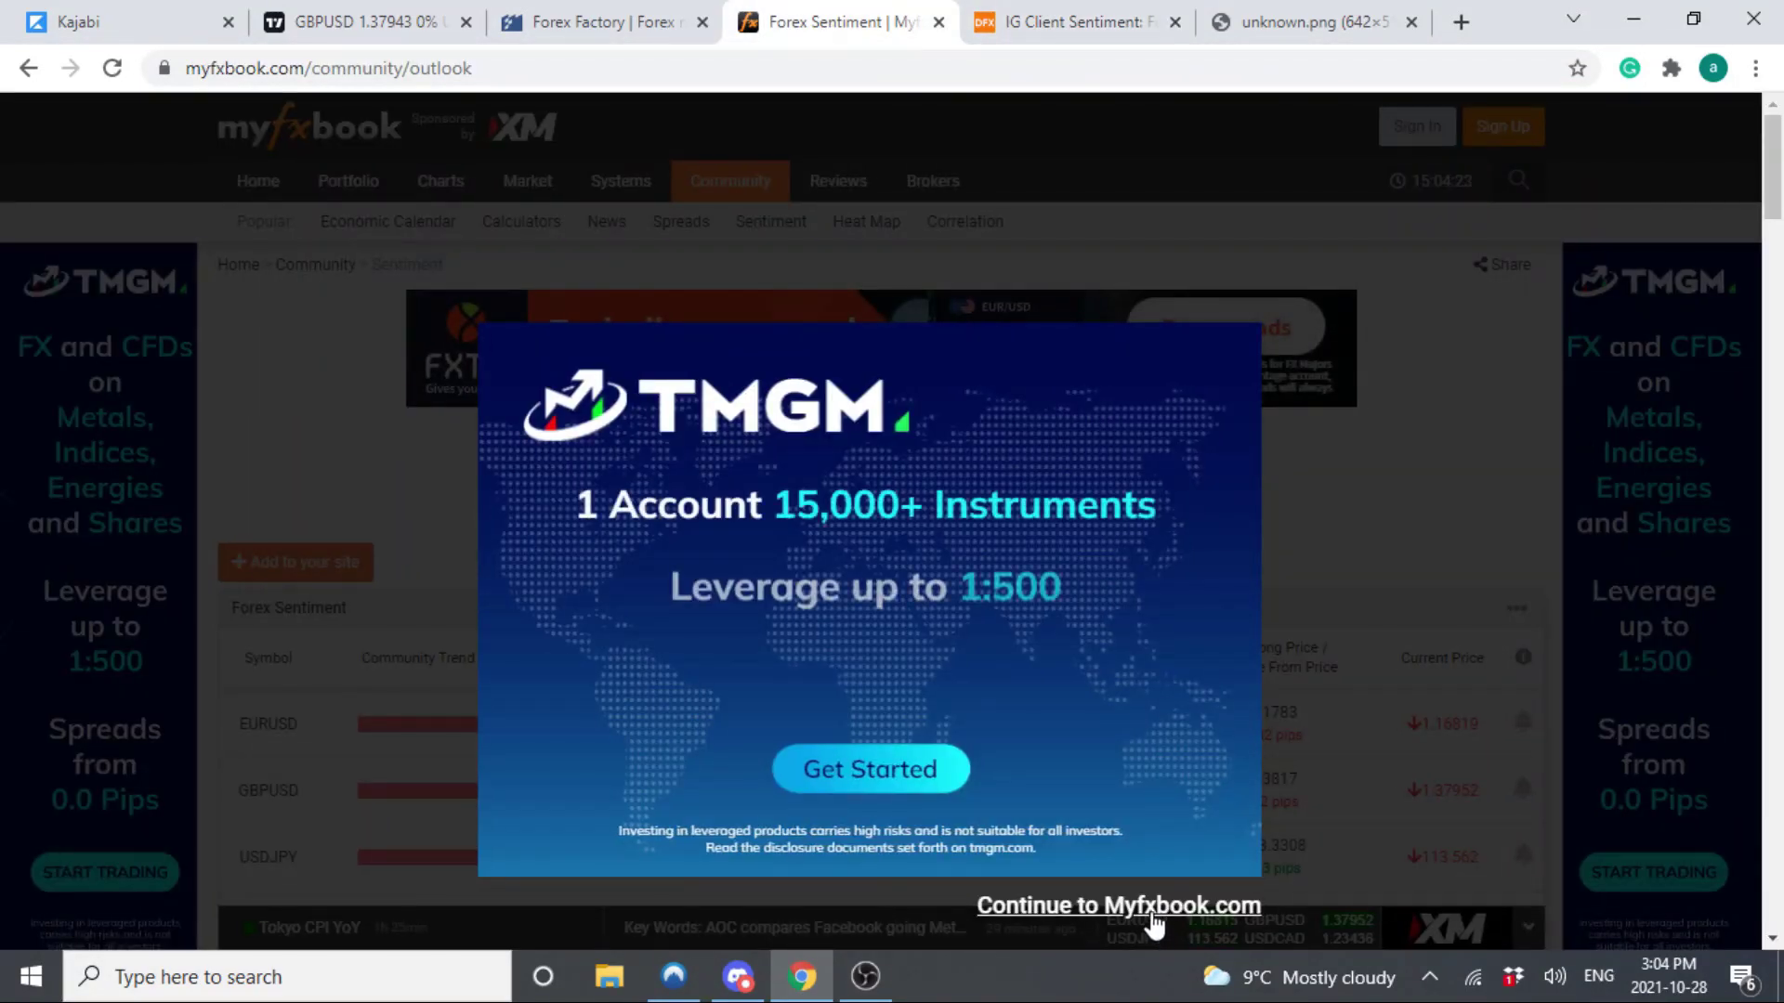
- Dismiss the ad, scroll the Community Outlook table to the crosses, and open EURJPY's sentiment page
{"action": "left_click", "coordinate": [1152, 913]}
{"action": "scroll", "coordinate": [727, 691], "scroll_direction": "down", "scroll_amount": 3}
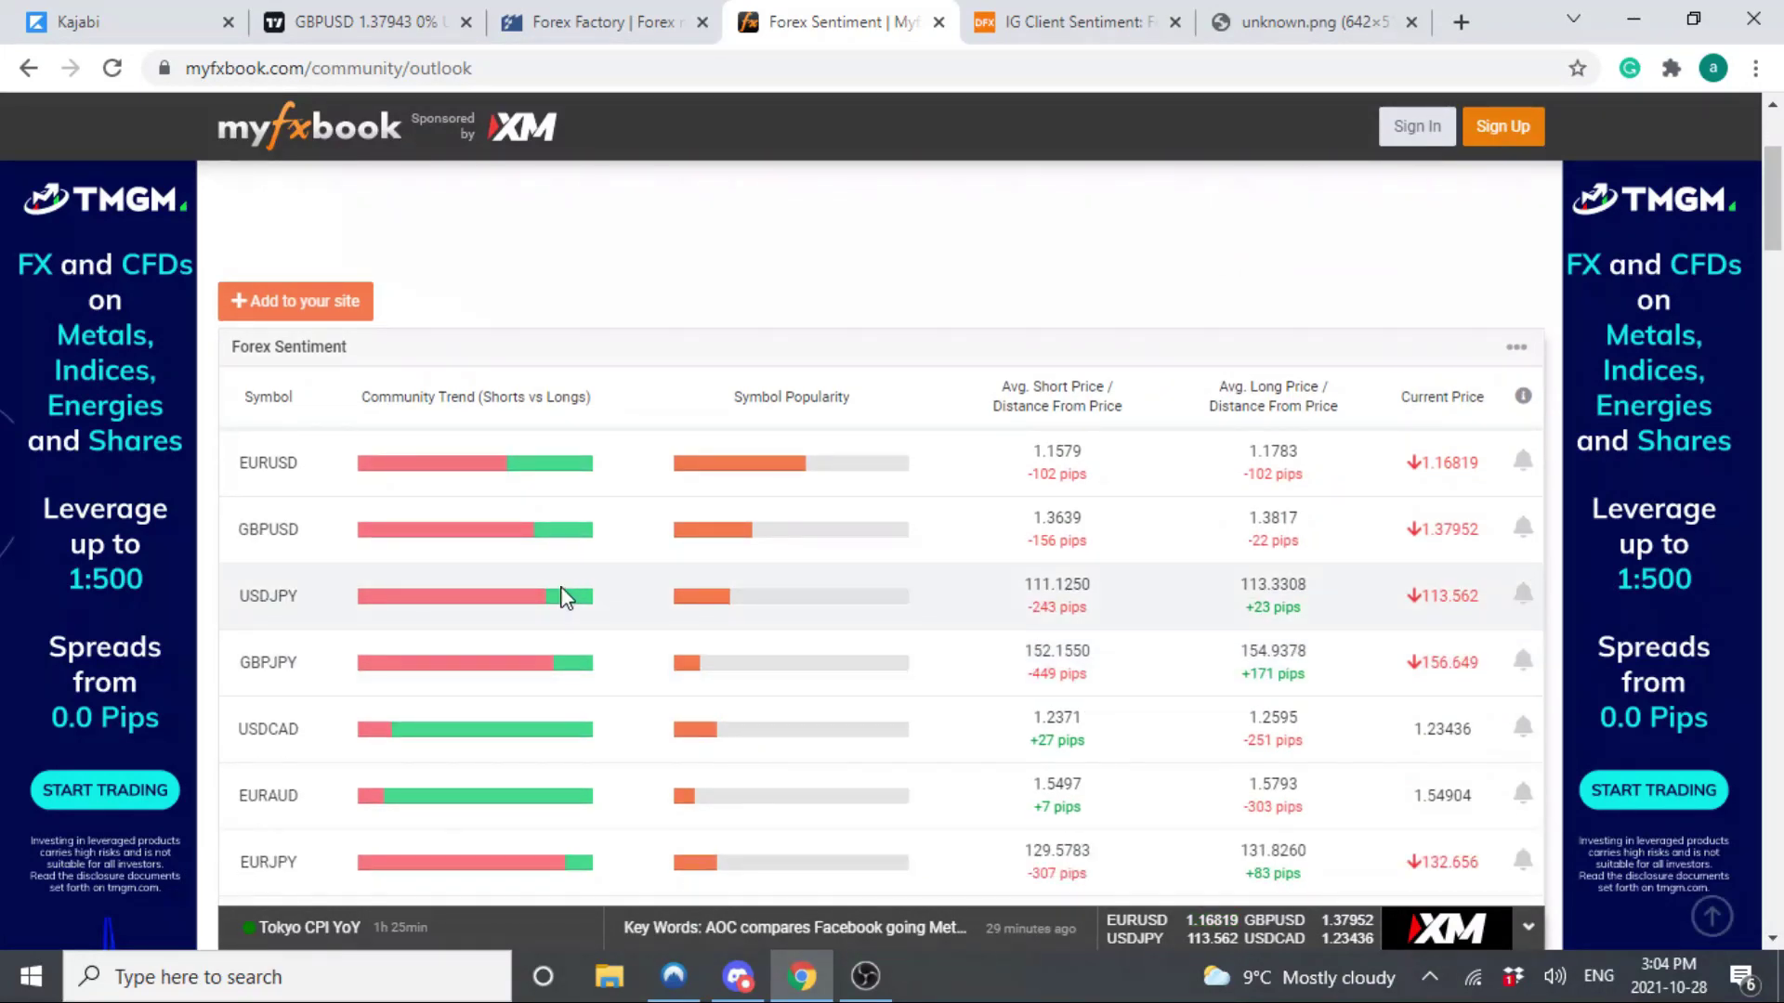
{"action": "scroll", "coordinate": [438, 590], "scroll_direction": "down", "scroll_amount": 4}
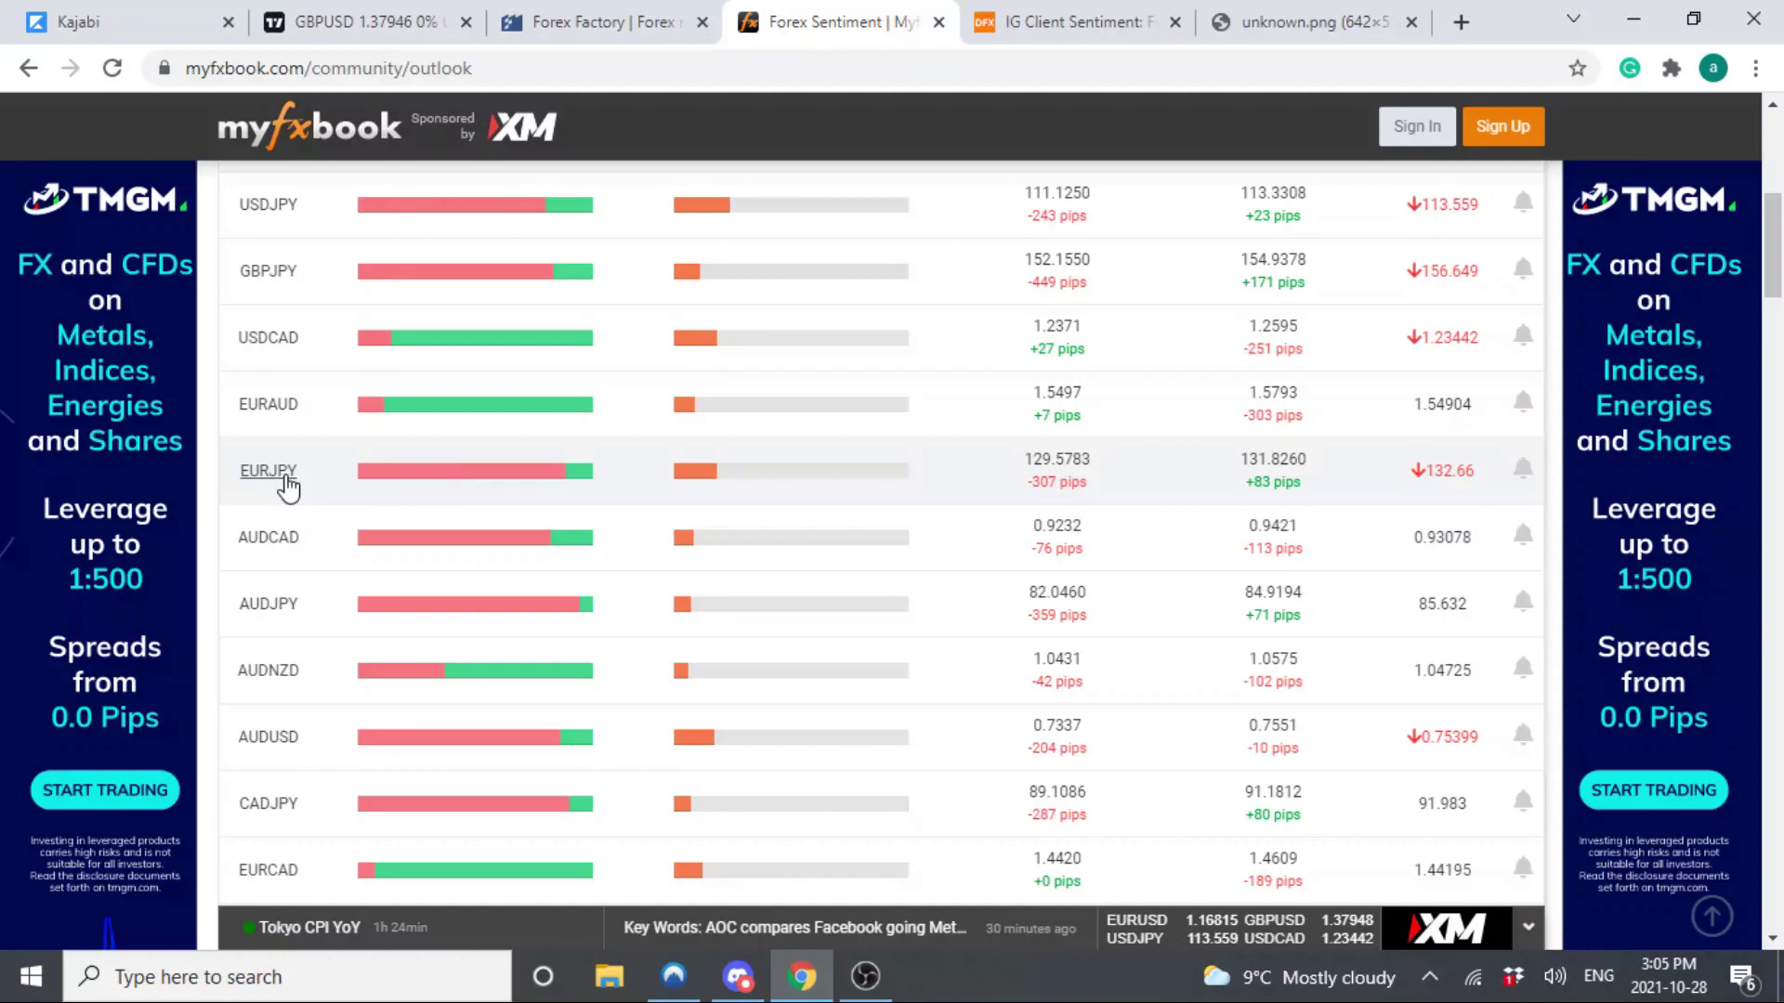
{"action": "left_click", "coordinate": [274, 471]}
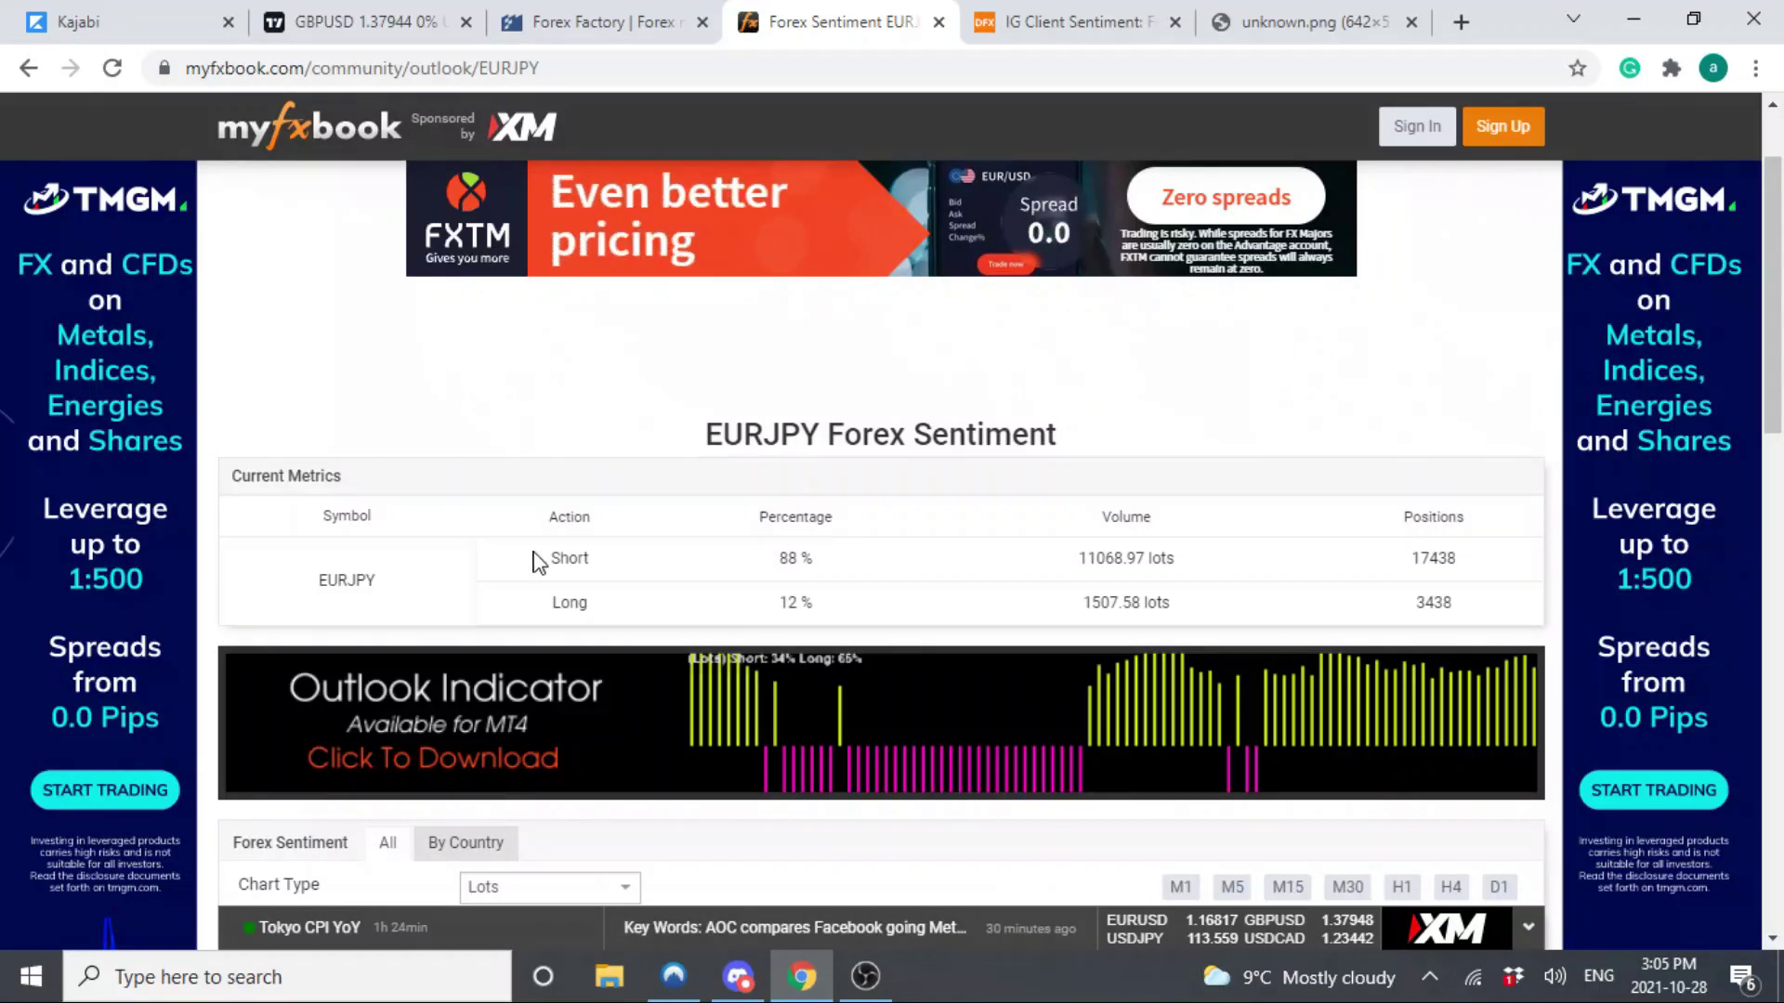
- Highlight EURJPY's 88% short reading, then scroll down to its Lots candlestick chart
{"action": "left_click_drag", "start_coordinate": [534, 558], "coordinate": [862, 565]}
{"action": "left_click", "coordinate": [860, 565]}
{"action": "scroll", "coordinate": [852, 565], "scroll_direction": "down", "scroll_amount": 3}
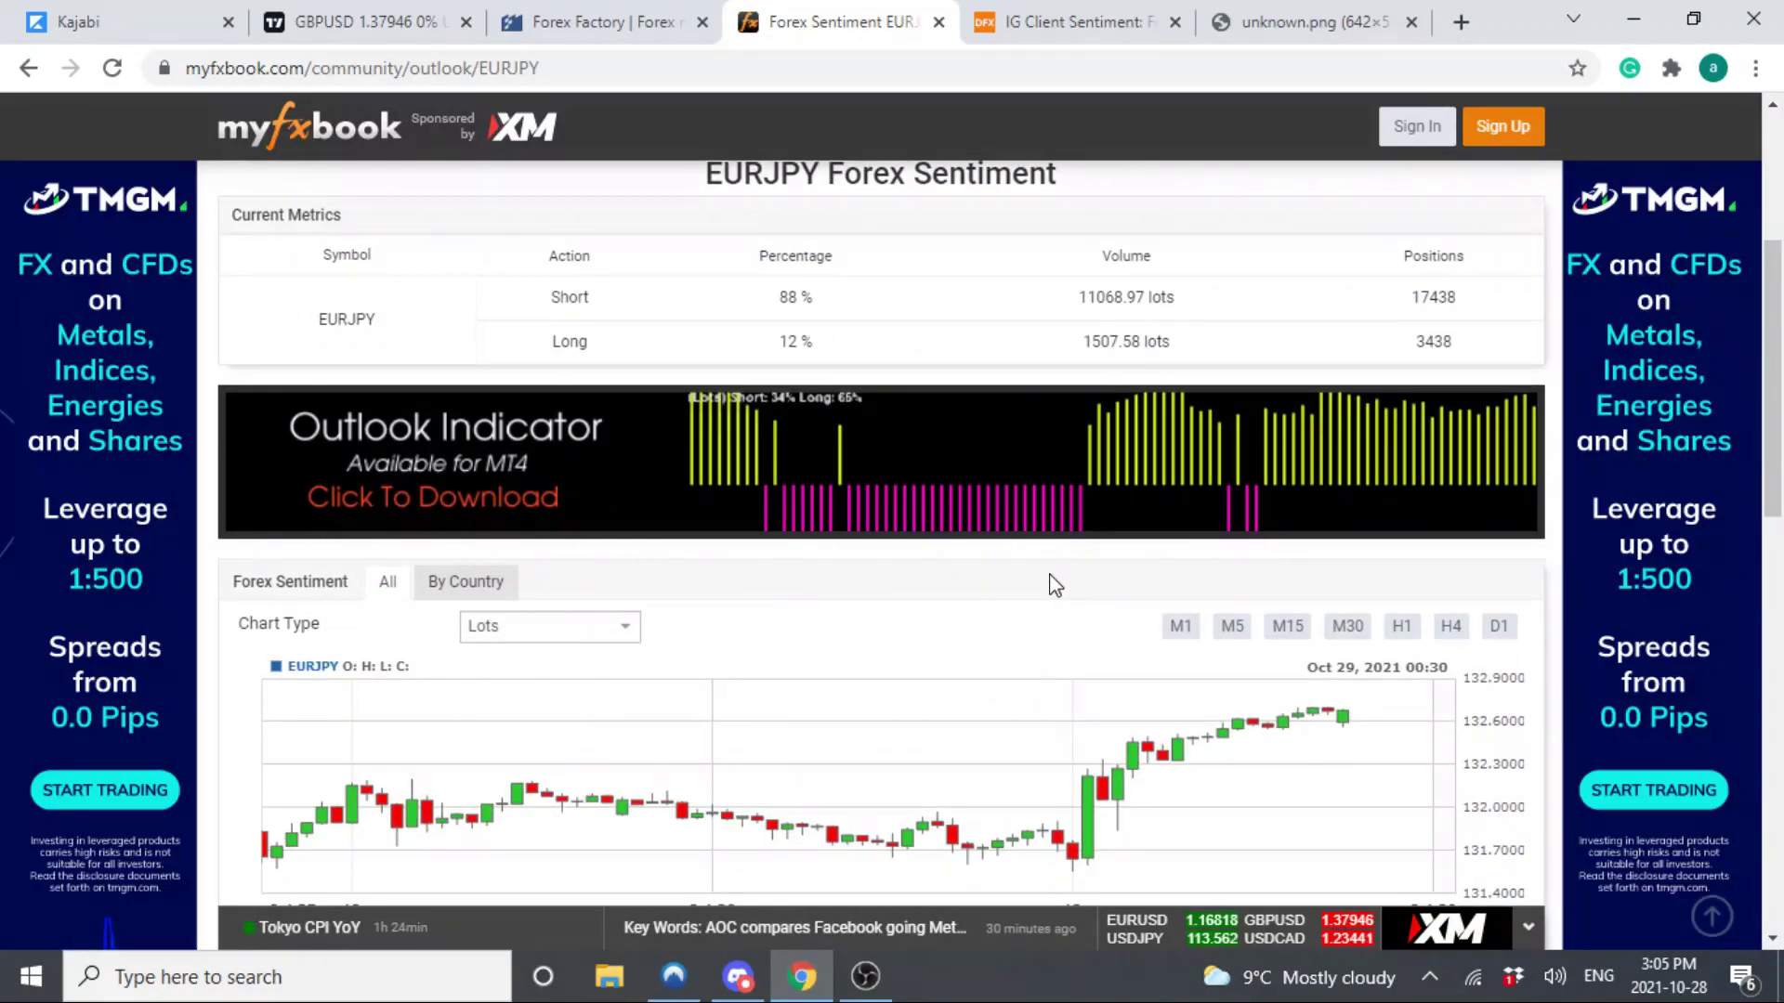
{"action": "scroll", "coordinate": [1180, 715], "scroll_direction": "down", "scroll_amount": 1}
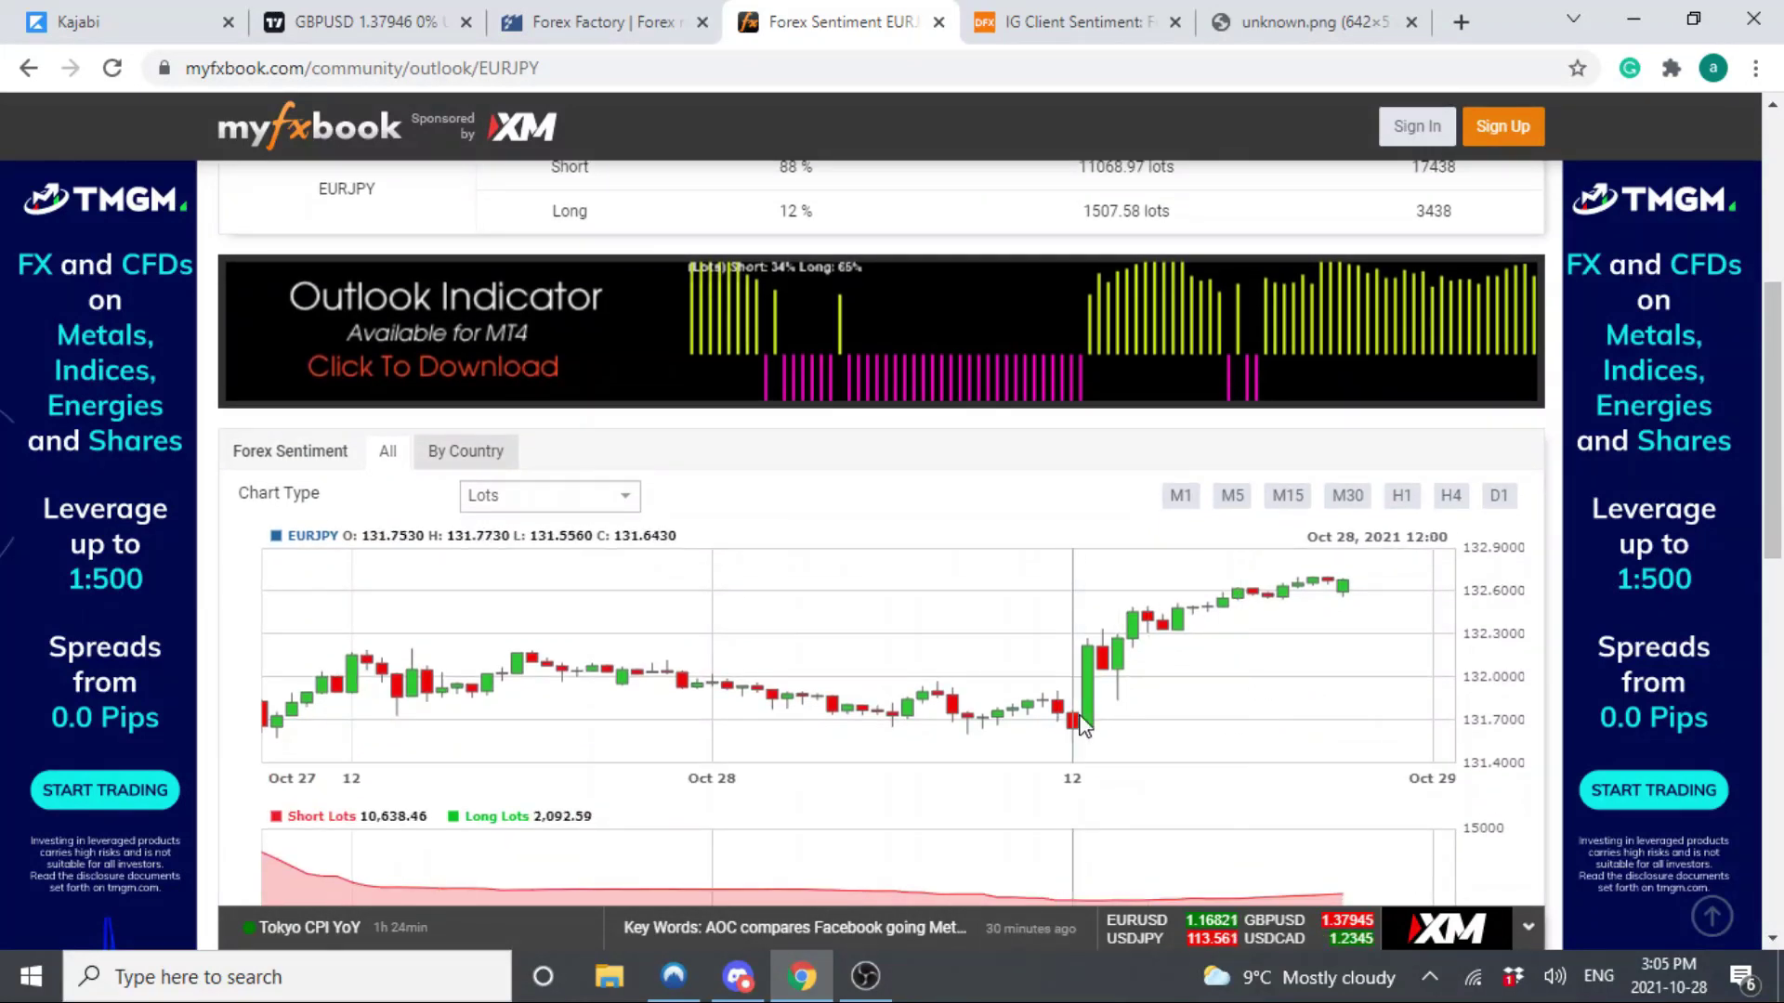
{"action": "scroll", "coordinate": [1085, 721], "scroll_direction": "down", "scroll_amount": 1}
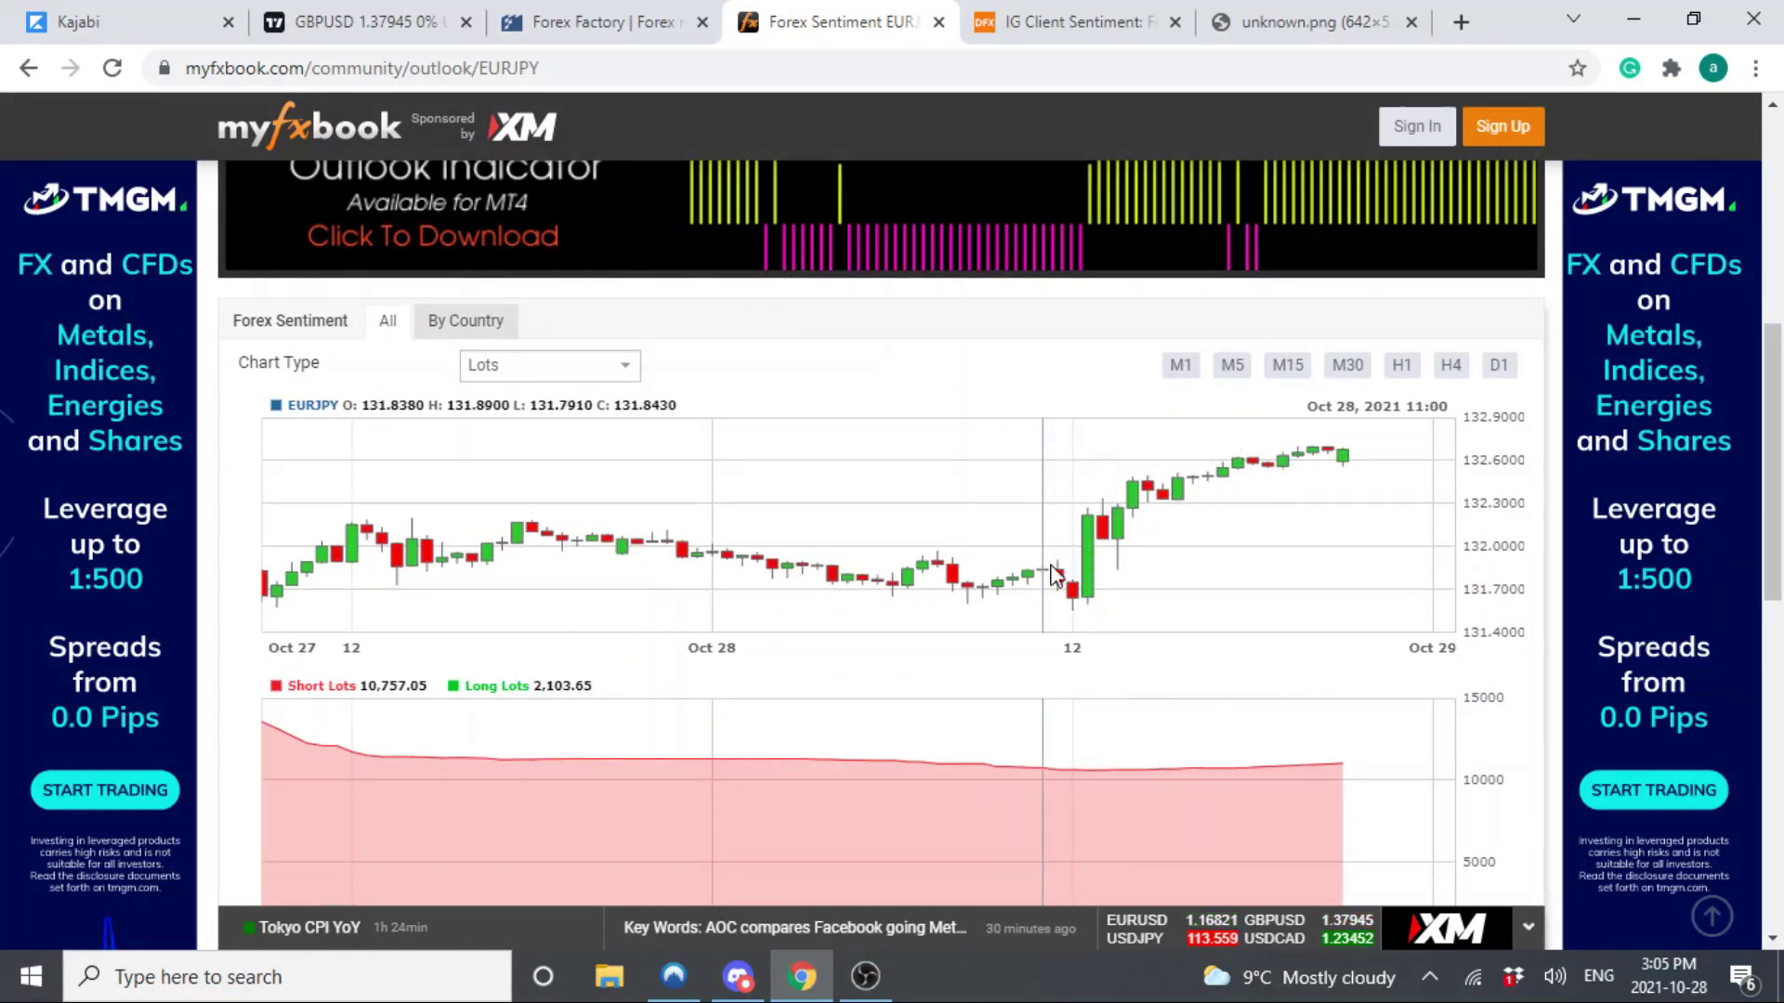
- Load a daily GLOBALPRIME EURJPY chart in TradingView and rescale it, then enlarge Discord's GBPNZD trade-review chart
{"action": "left_click", "coordinate": [364, 22]}
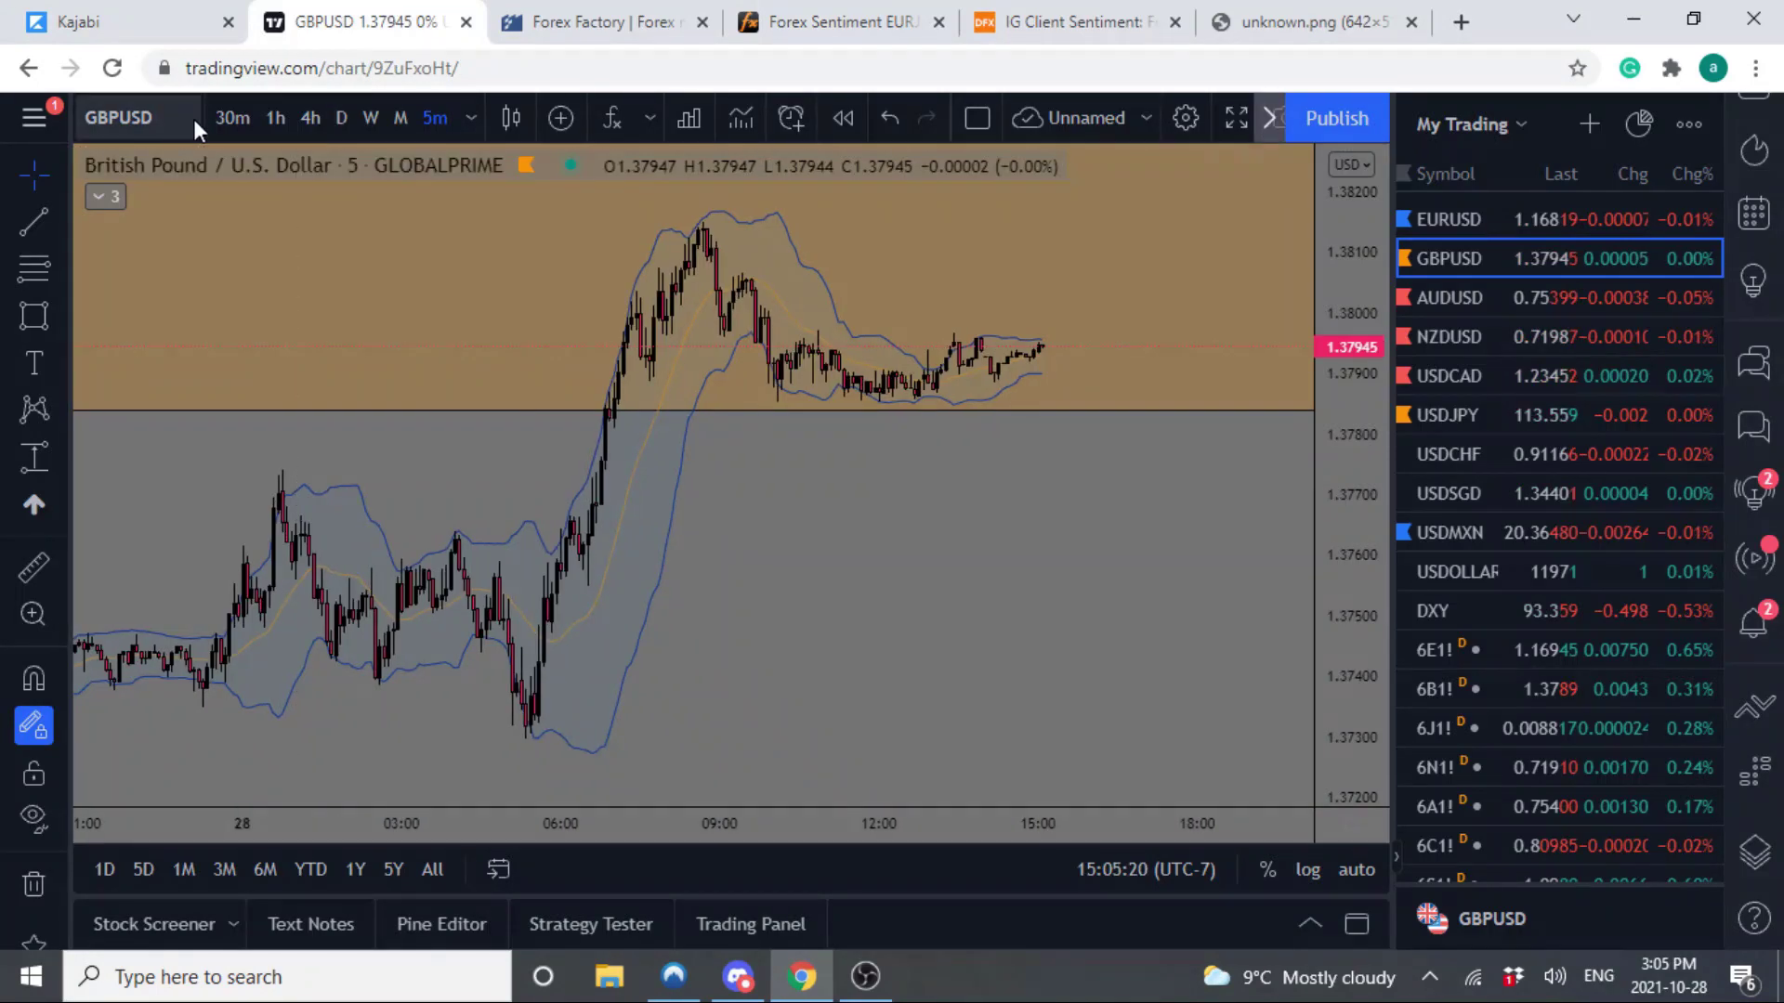
{"action": "left_click", "coordinate": [159, 119]}
{"action": "type", "text": "EURJPY"}
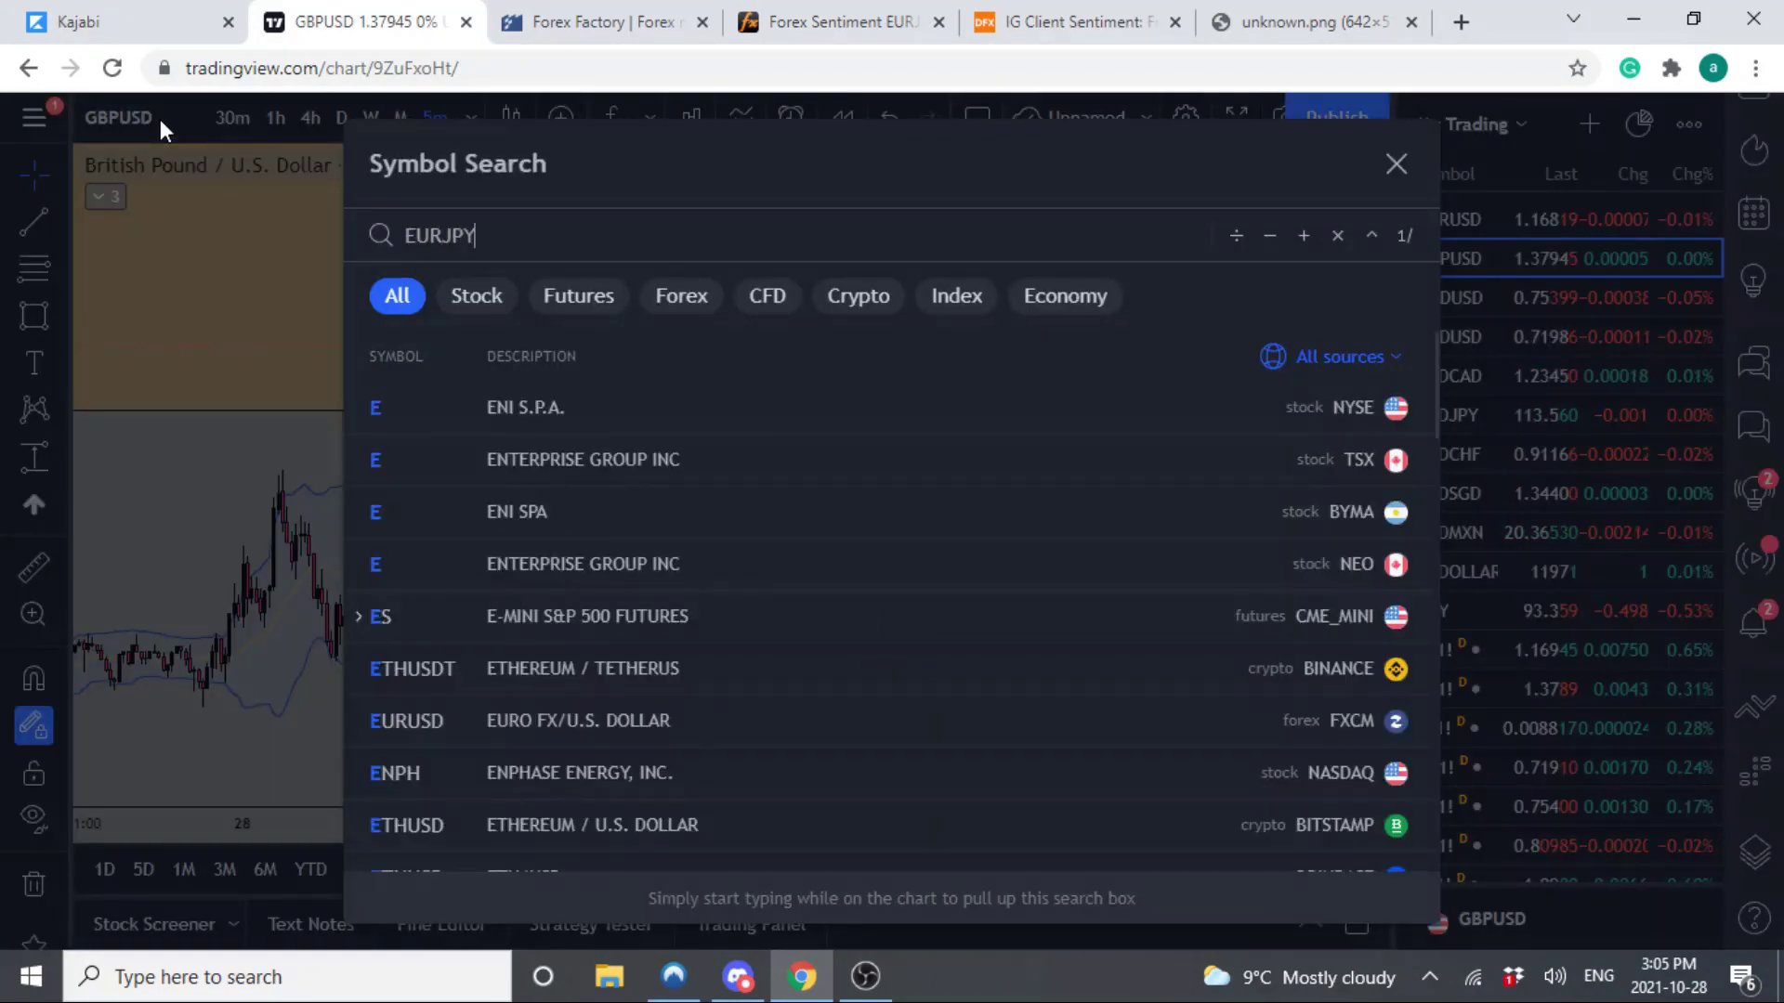
{"action": "left_click", "coordinate": [917, 721]}
{"action": "left_click", "coordinate": [337, 116]}
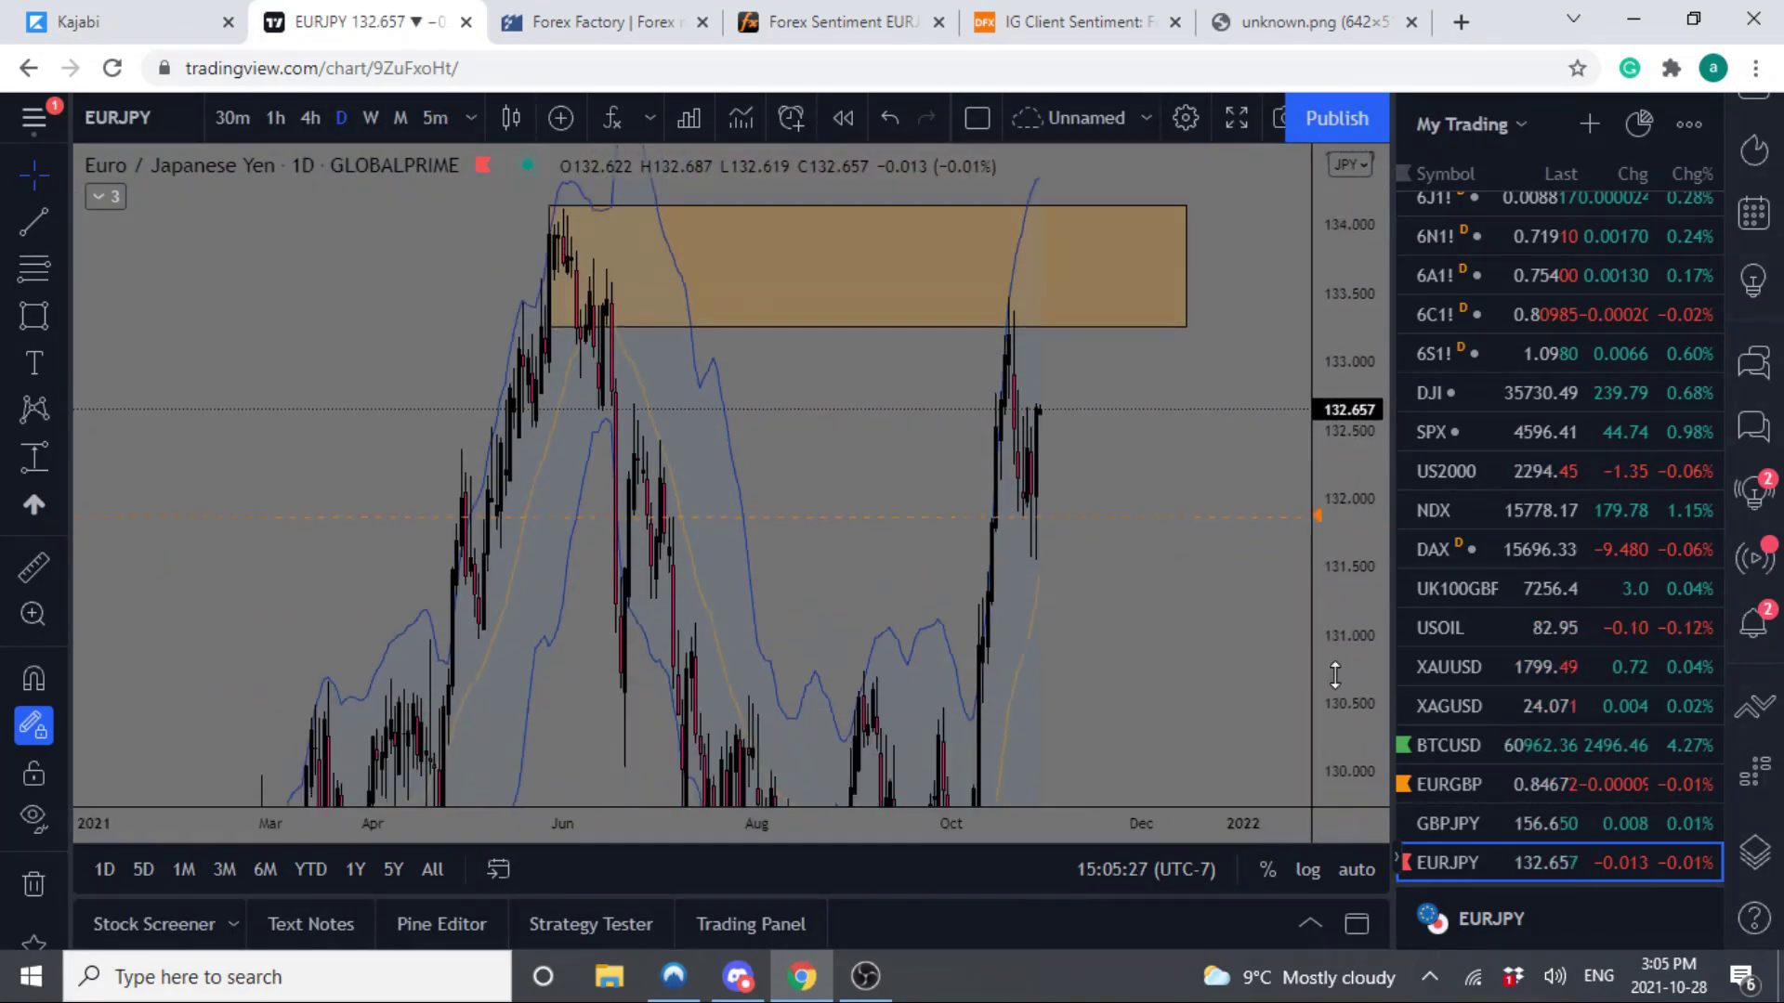
{"action": "left_click_drag", "start_coordinate": [1335, 676], "coordinate": [1338, 712]}
{"action": "left_click_drag", "start_coordinate": [1118, 712], "coordinate": [1102, 579]}
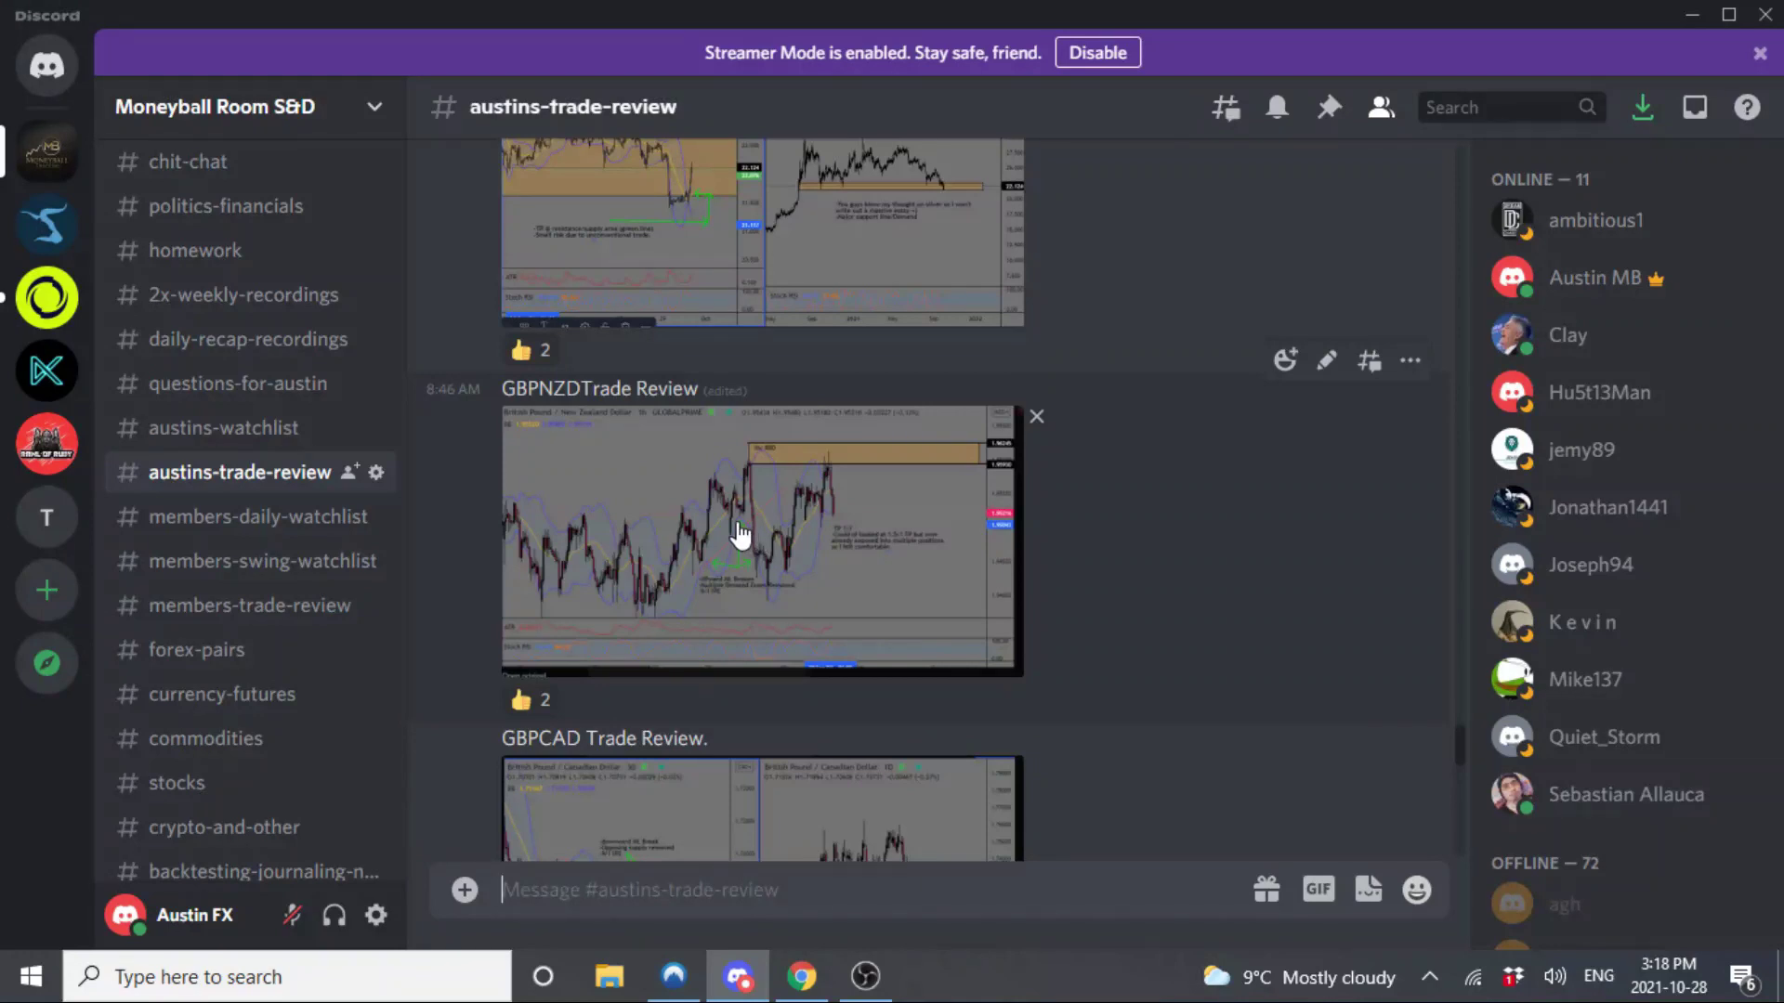
{"action": "left_click", "coordinate": [740, 535]}
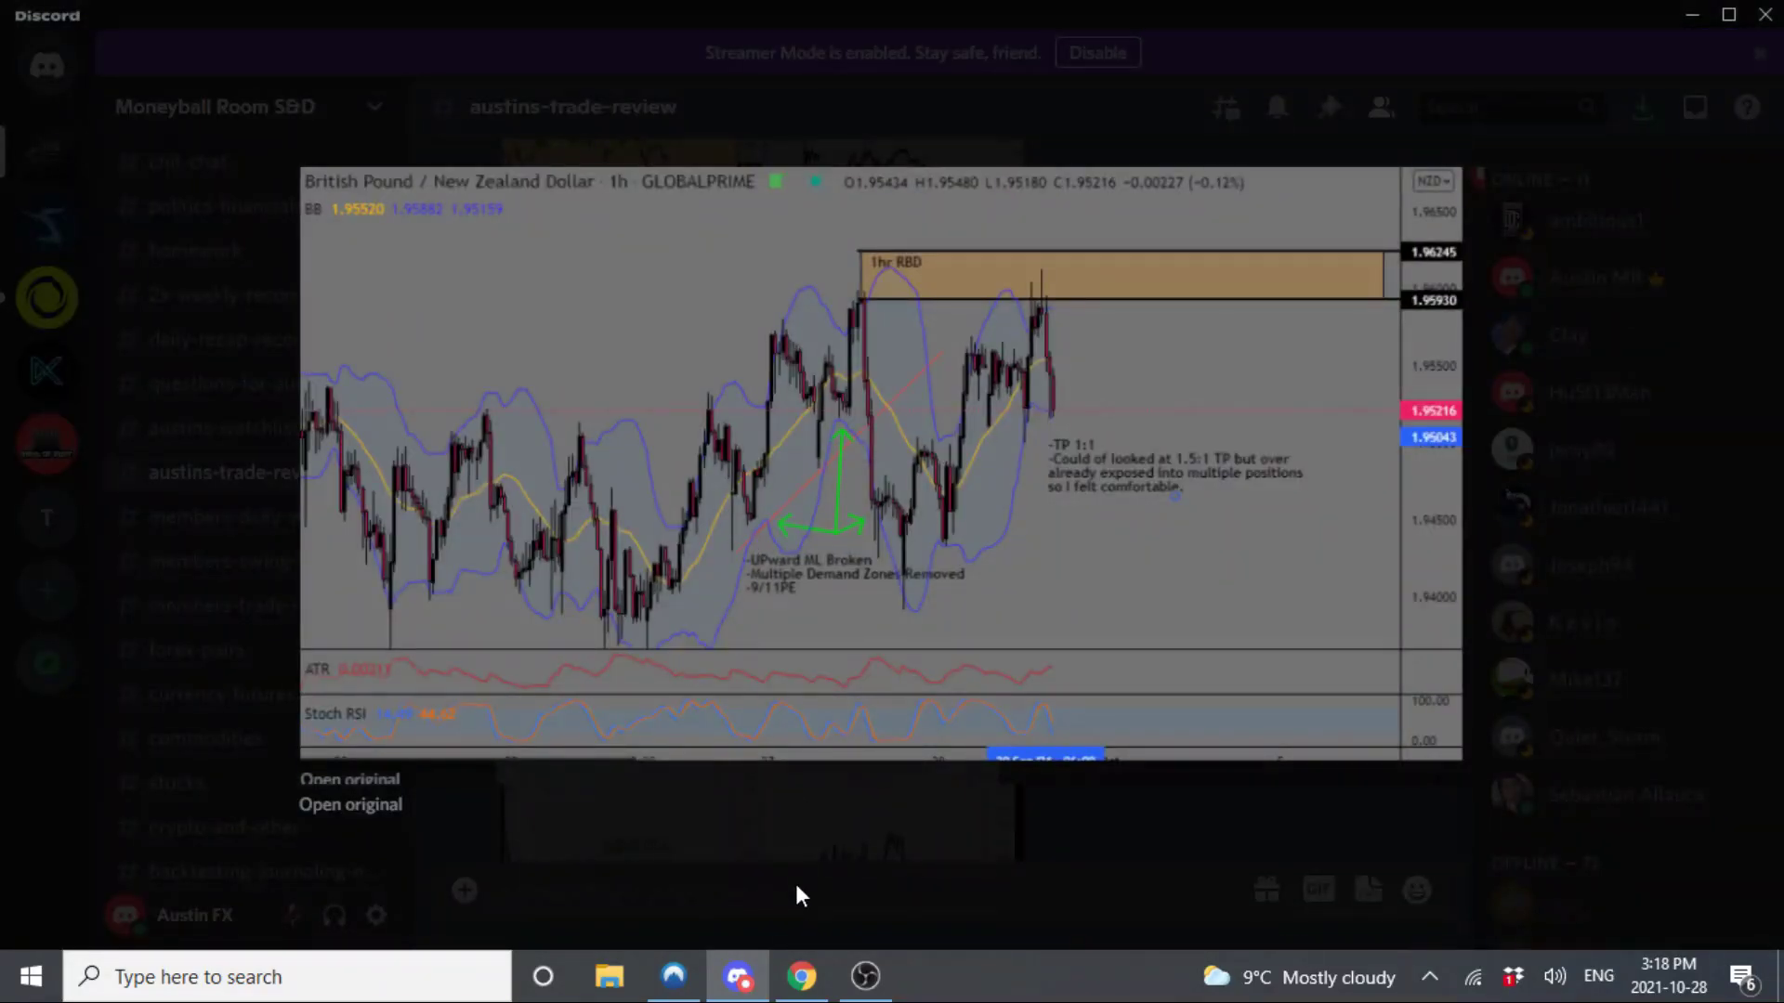
- Close the enlarged Discord chart and return Chrome to myfxbook's full sentiment list
{"action": "left_click", "coordinate": [797, 944]}
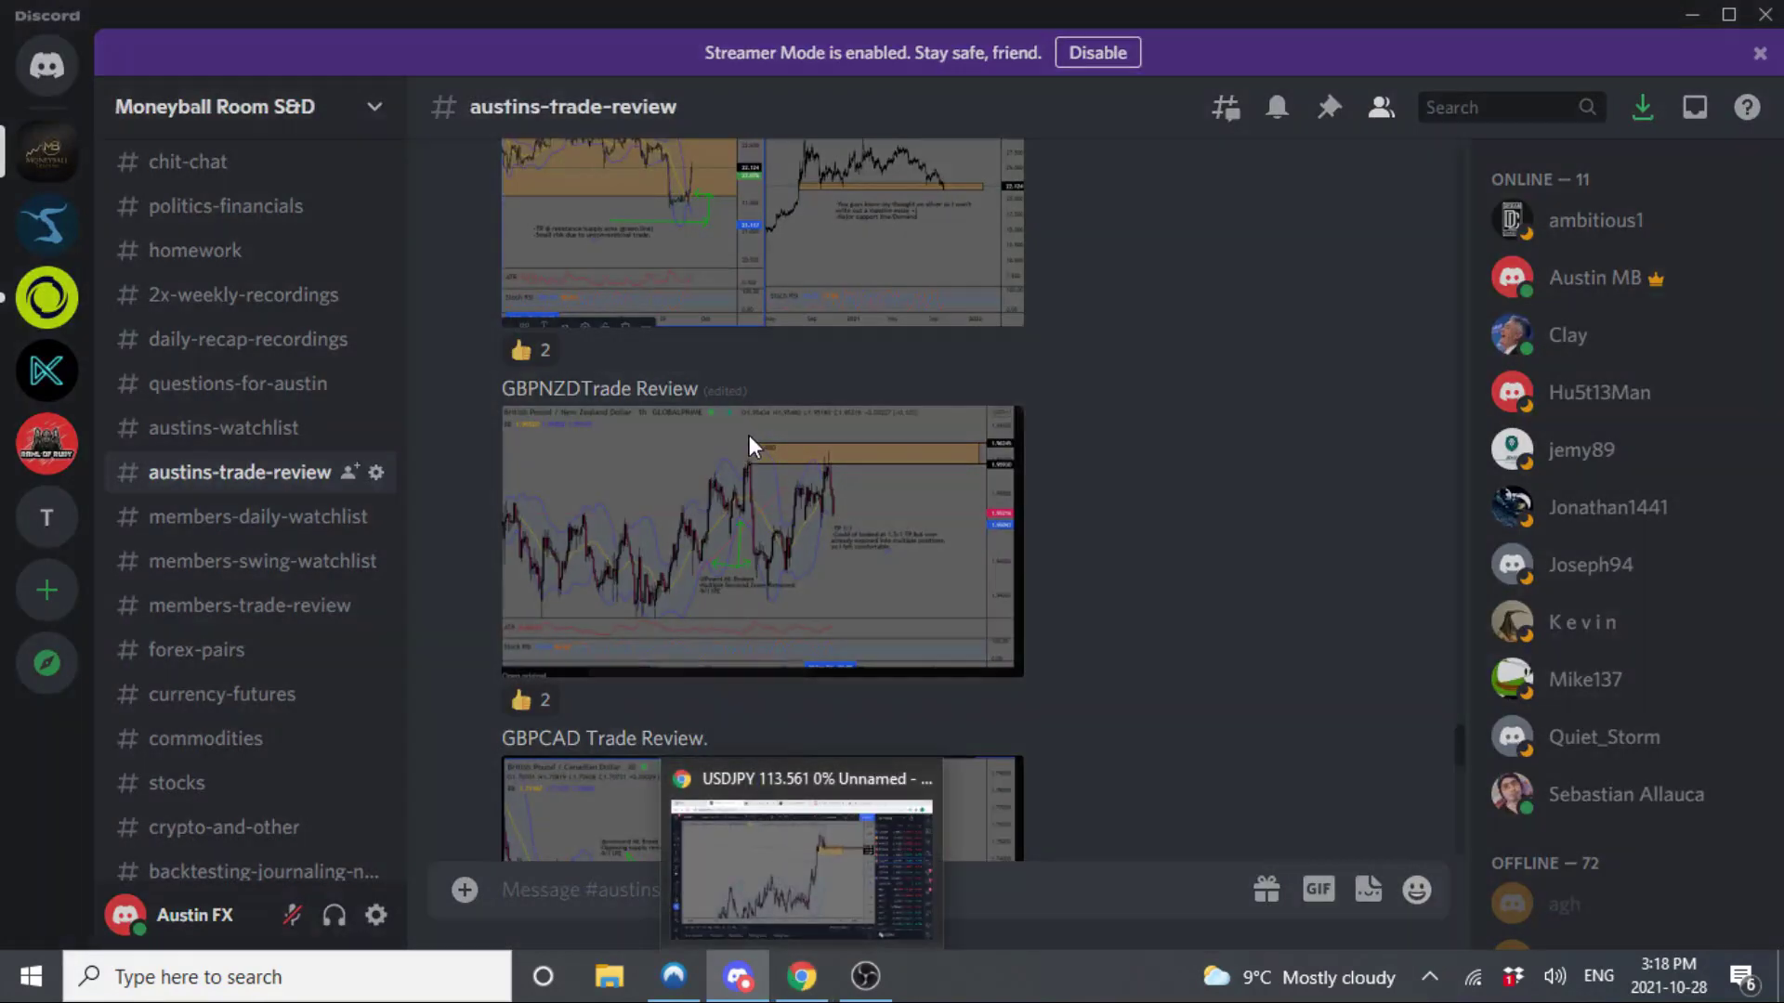
{"action": "left_click", "coordinate": [749, 436]}
{"action": "left_click", "coordinate": [802, 976]}
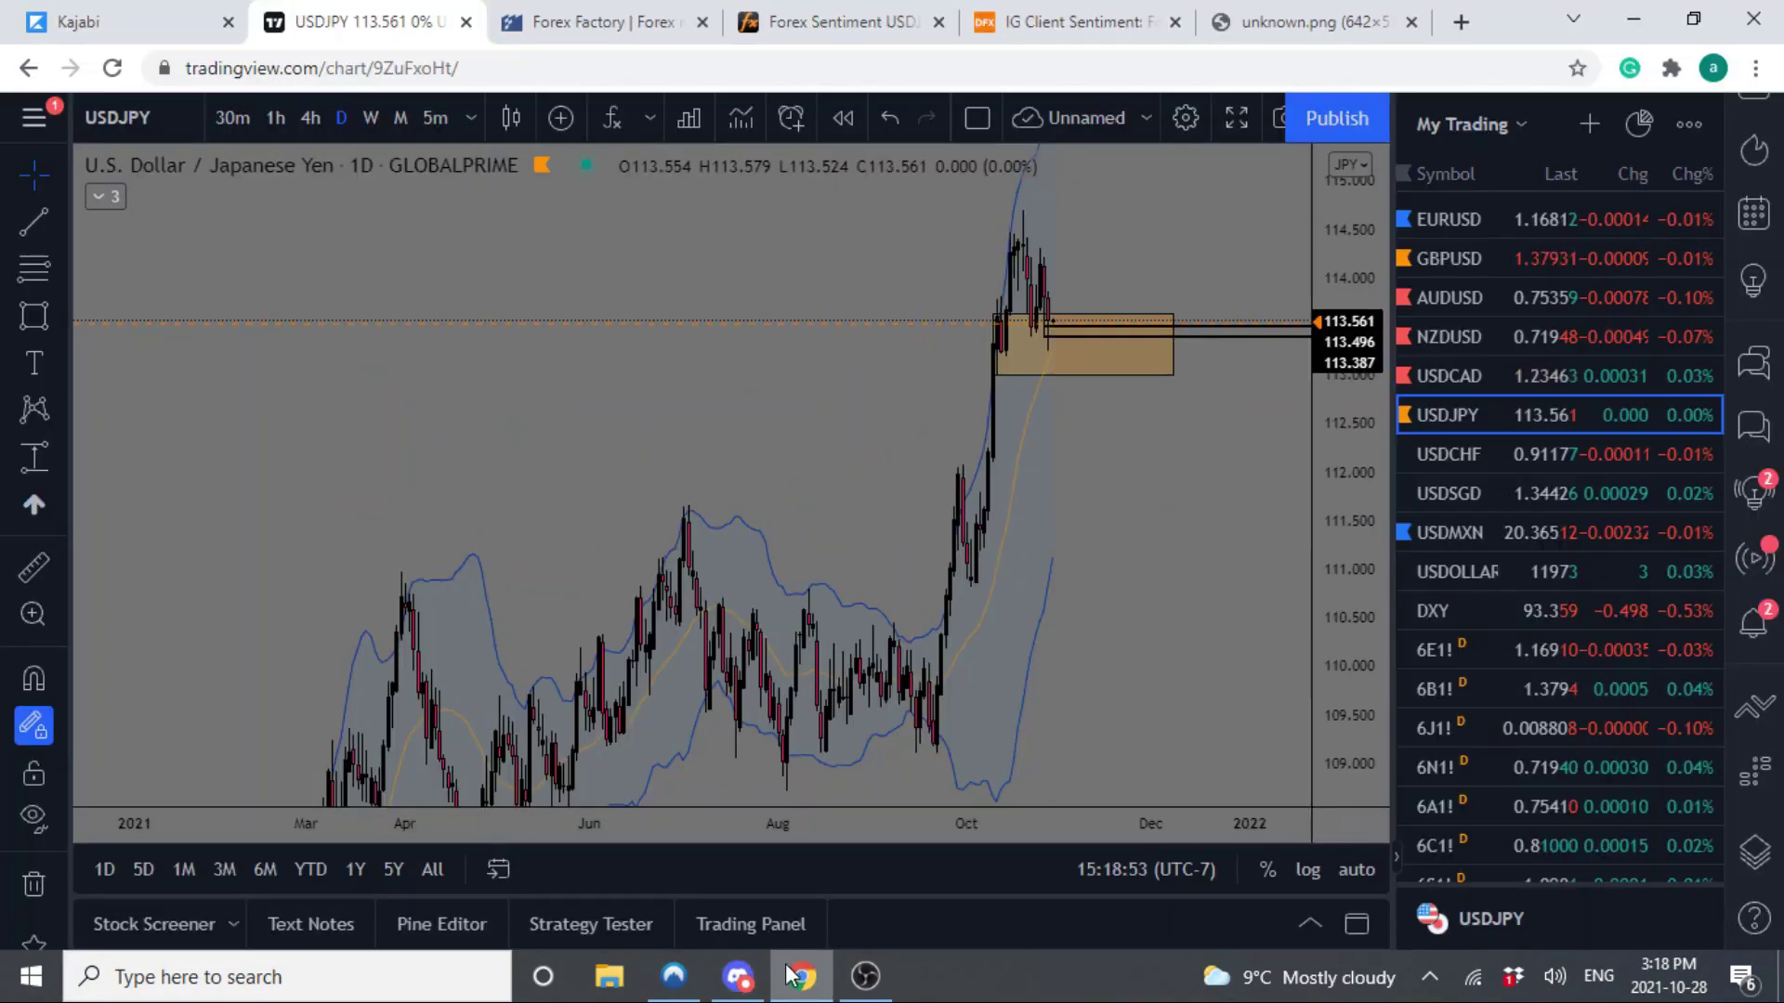
{"action": "left_click", "coordinate": [780, 20]}
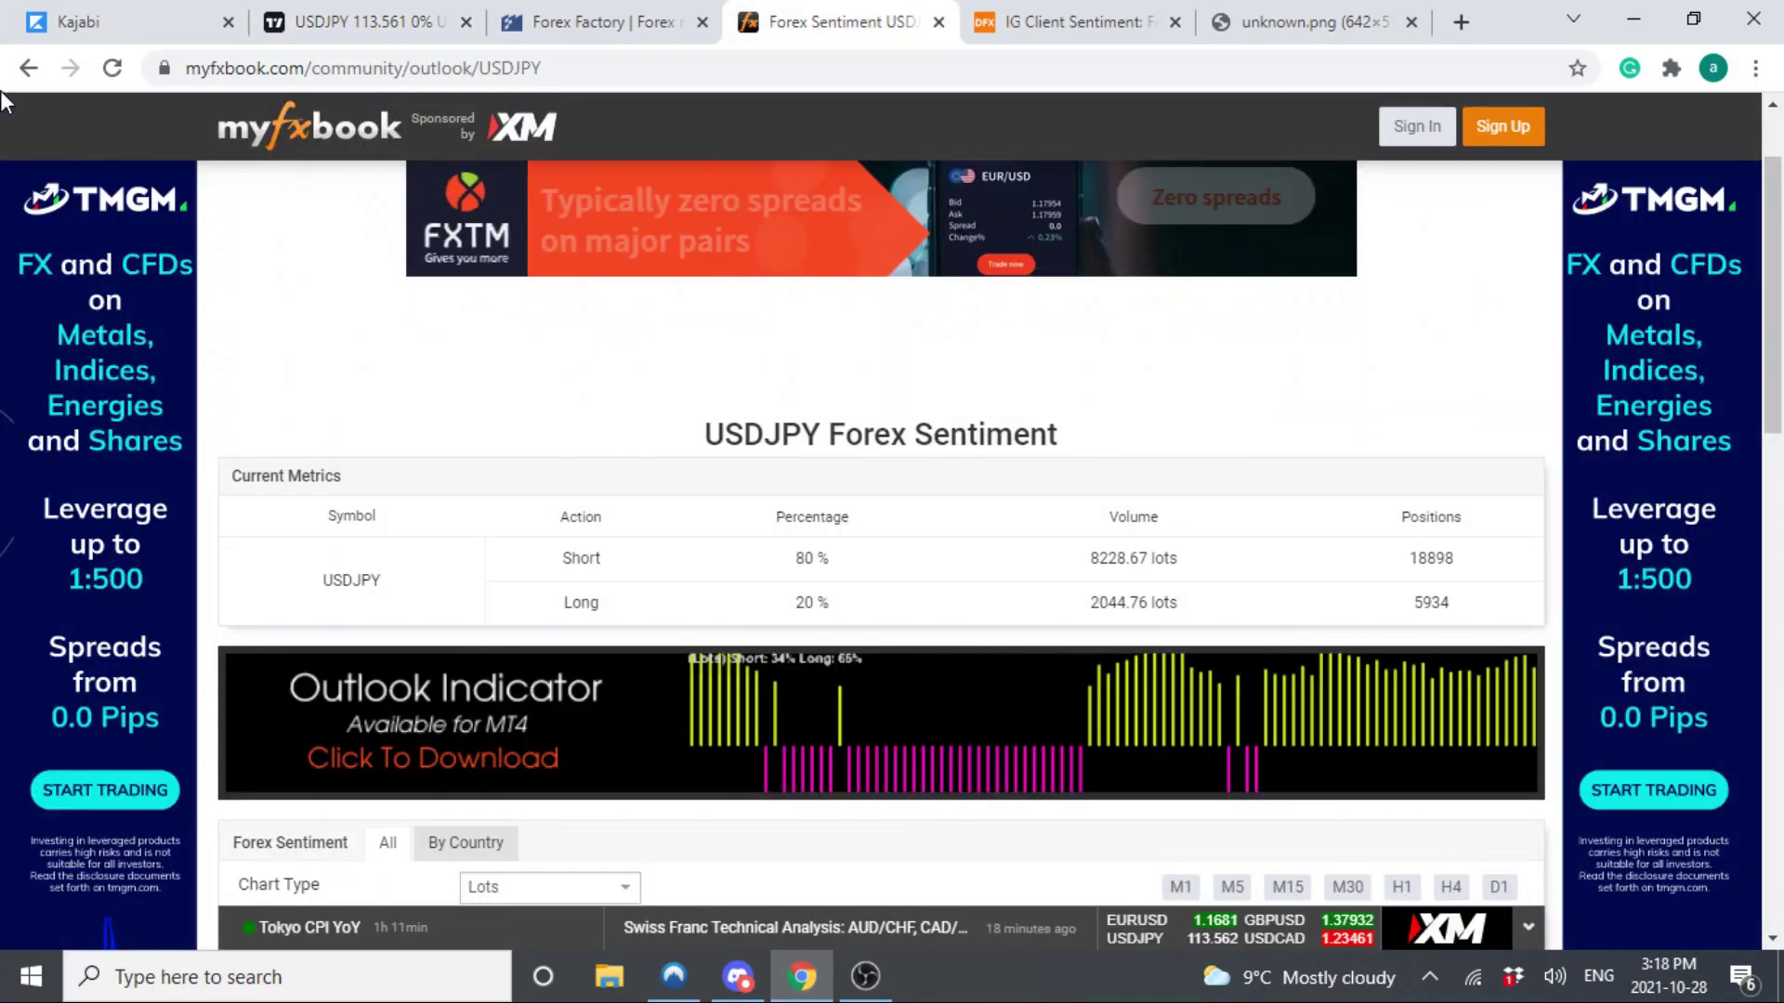
{"action": "key", "text": "alt+Left"}
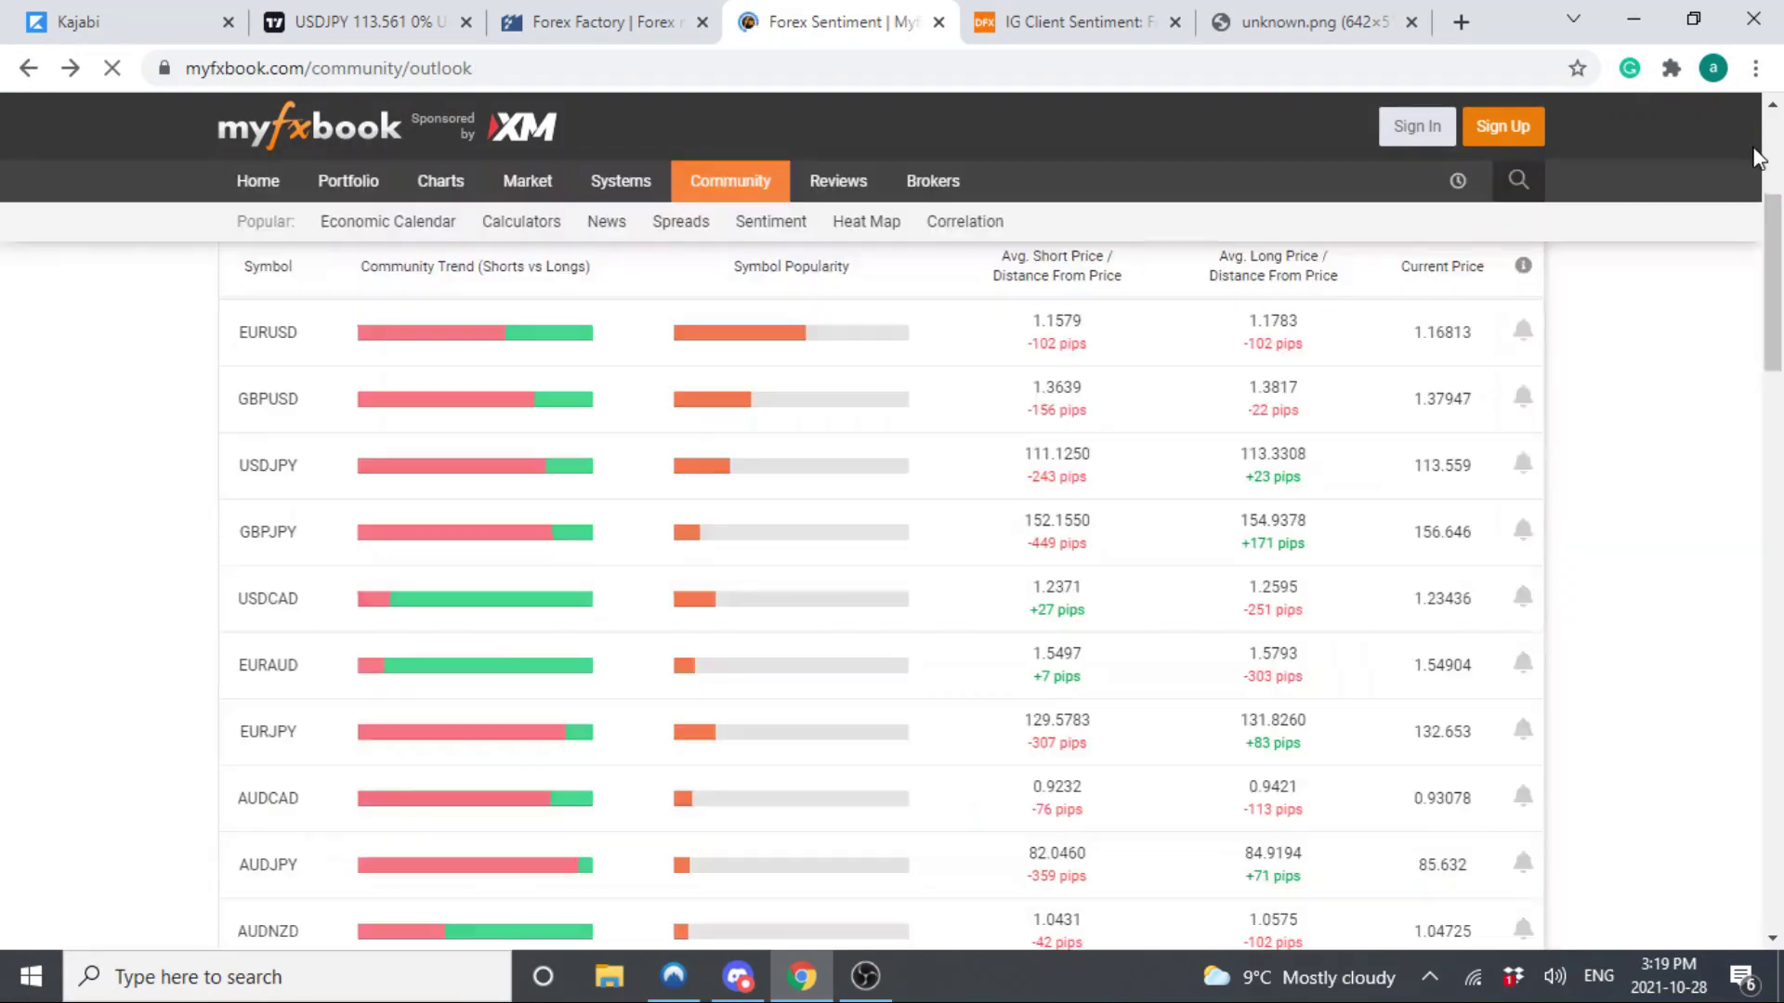
- Find 'gbpnzd' on the list with Chrome's page search and open its sentiment page
{"action": "left_click", "coordinate": [1755, 68]}
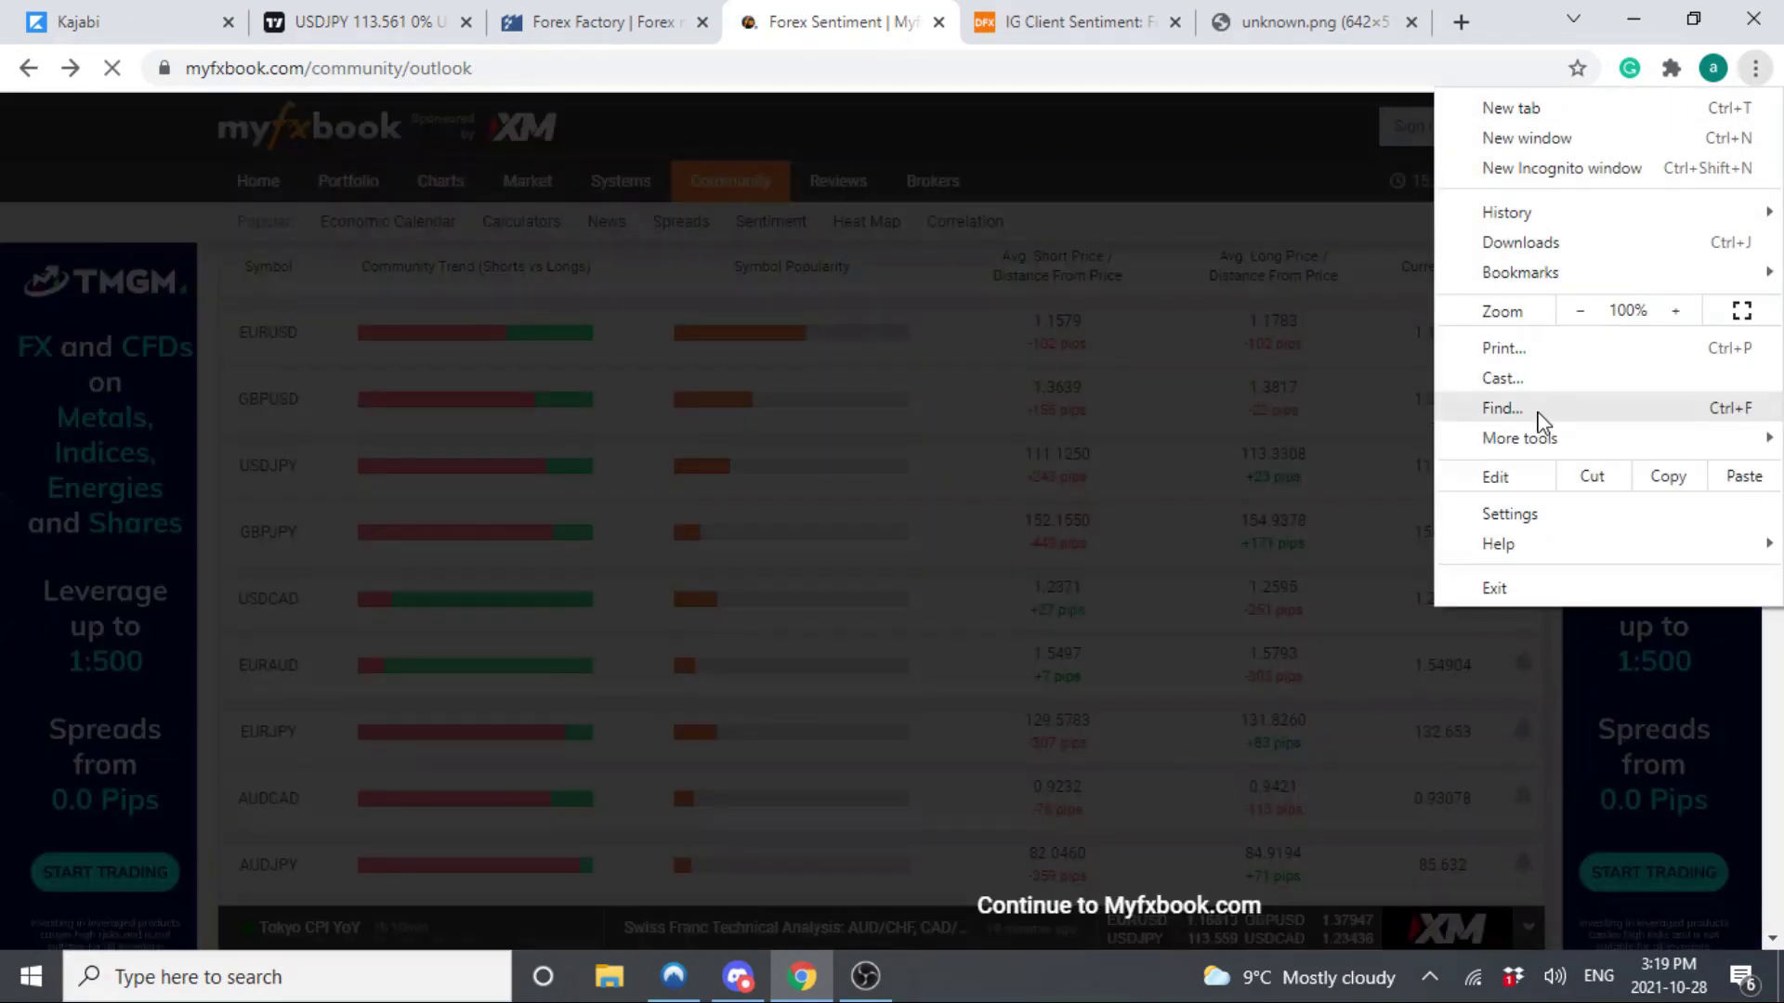
{"action": "left_click", "coordinate": [1538, 409]}
{"action": "type", "text": "gbpnzd"}
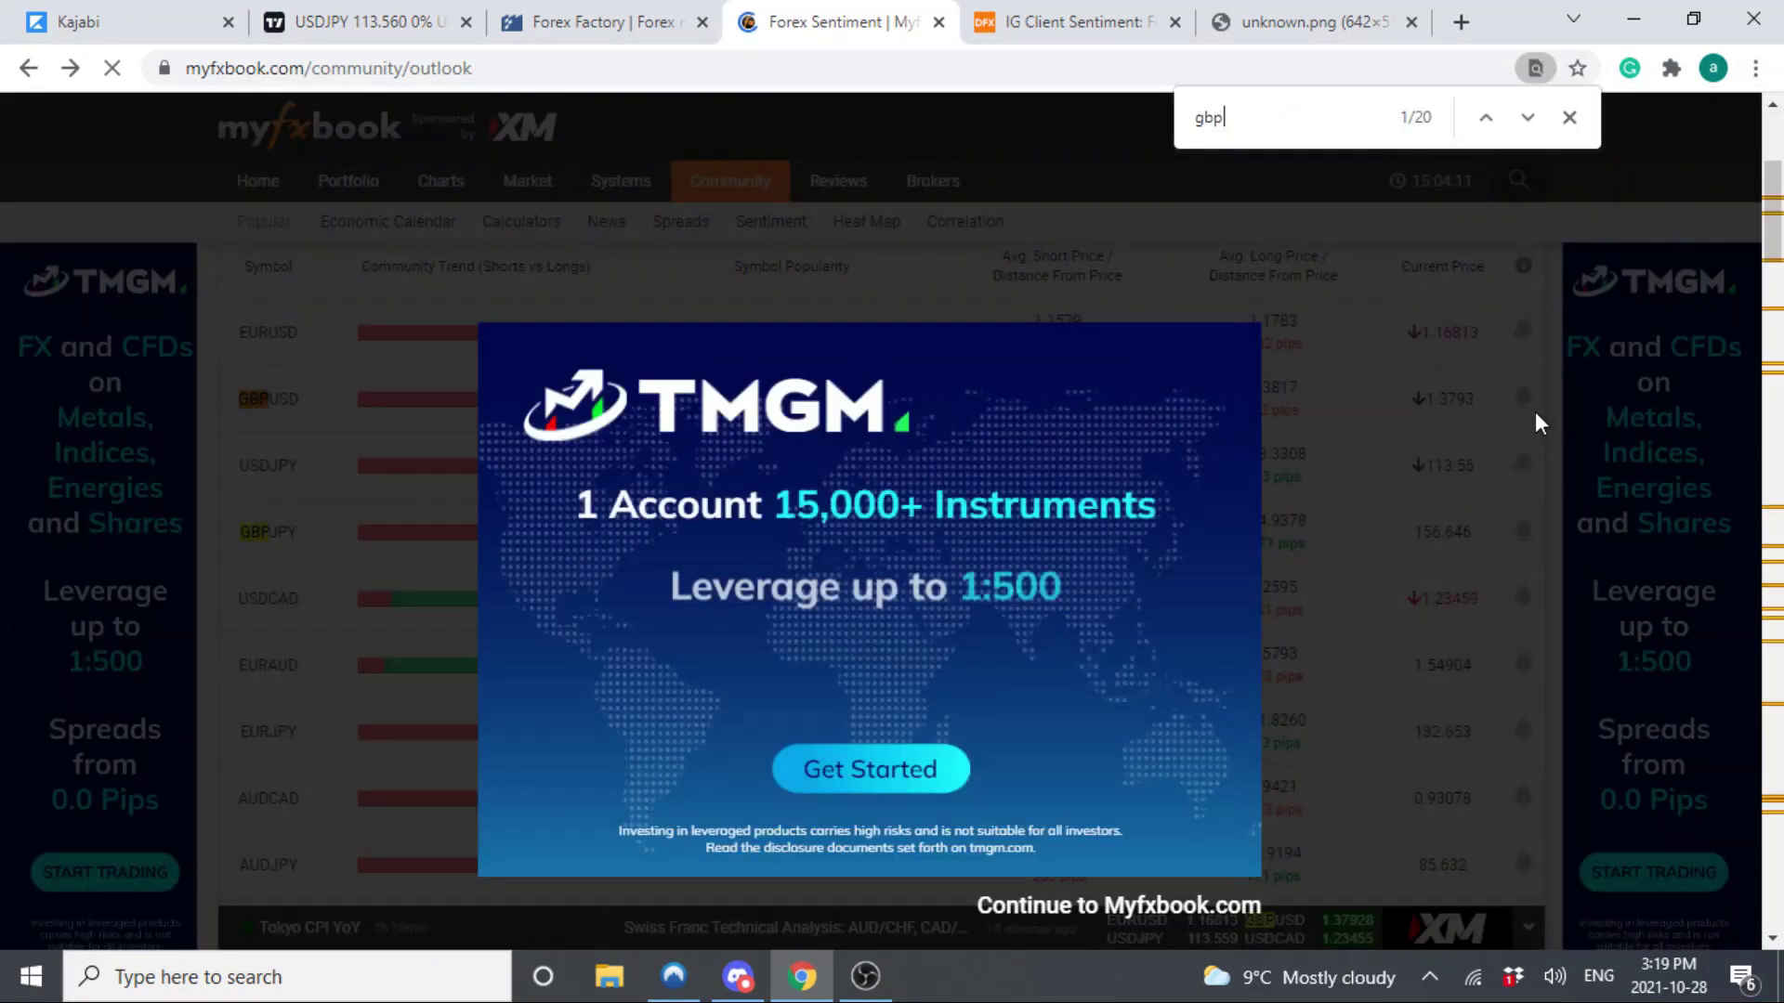
{"action": "left_click", "coordinate": [1120, 909]}
{"action": "left_click", "coordinate": [265, 534]}
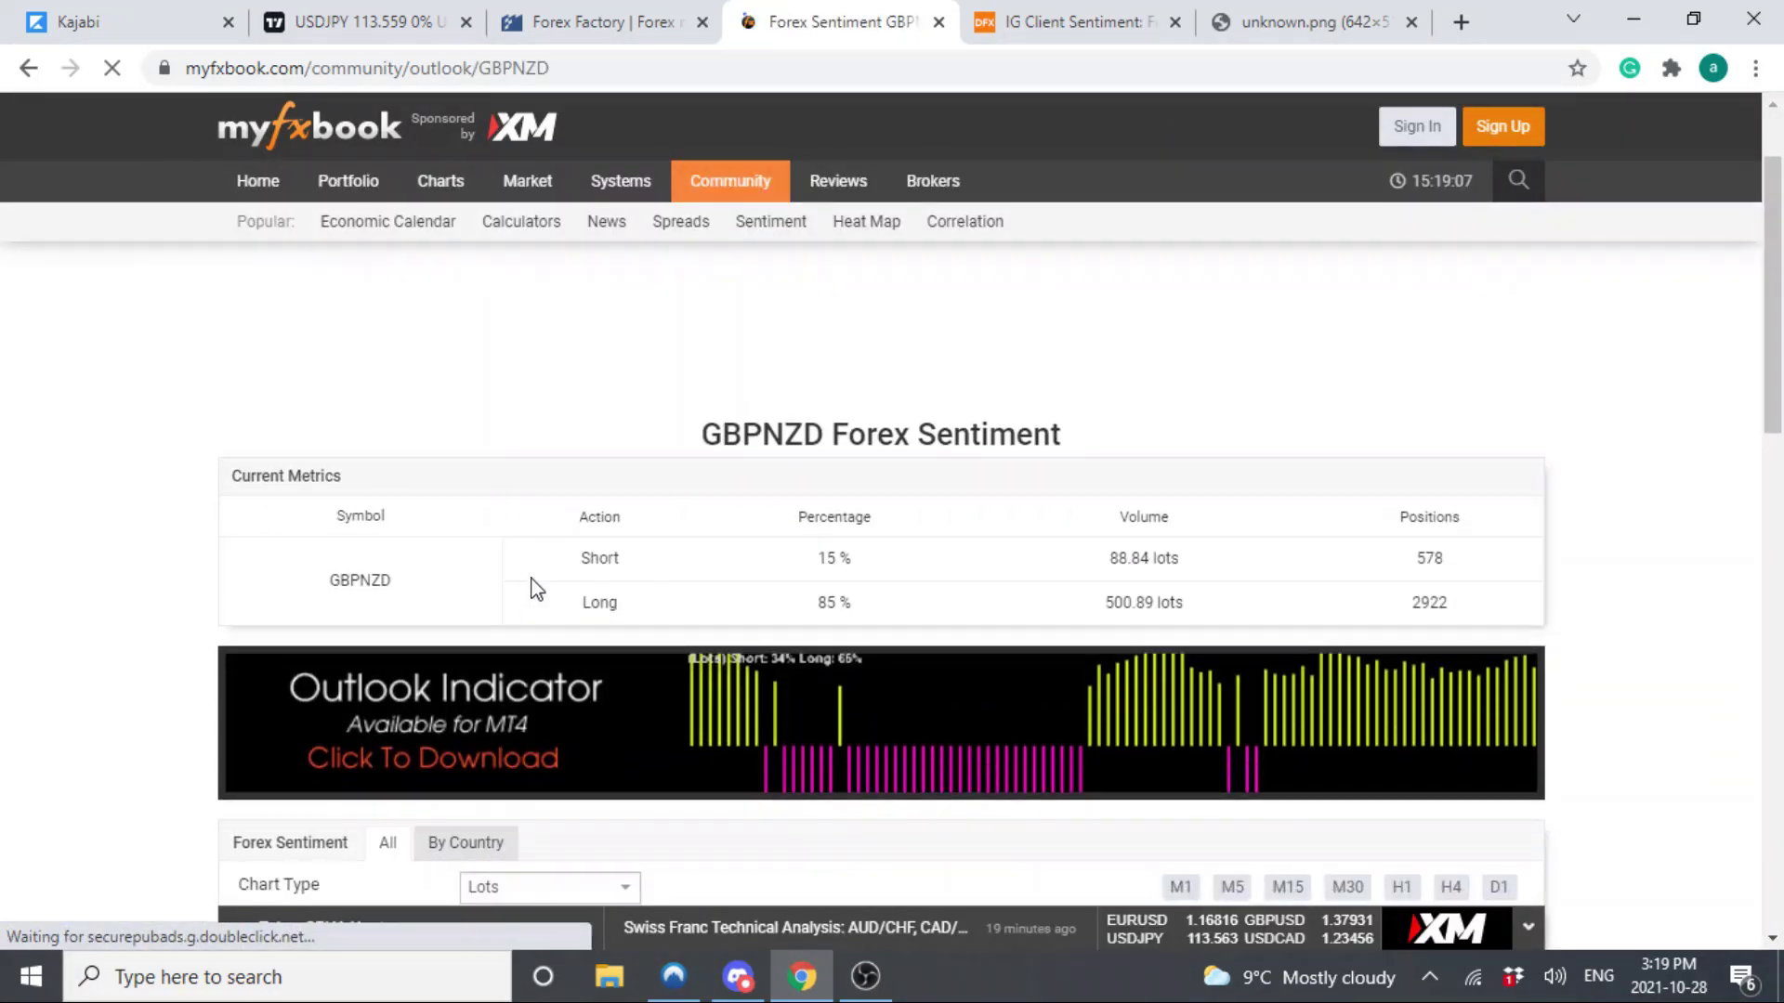
- Highlight GBPNZD's 15% short / 85% long figures and scroll down to its Lots chart
{"action": "left_click_drag", "start_coordinate": [327, 586], "coordinate": [885, 621]}
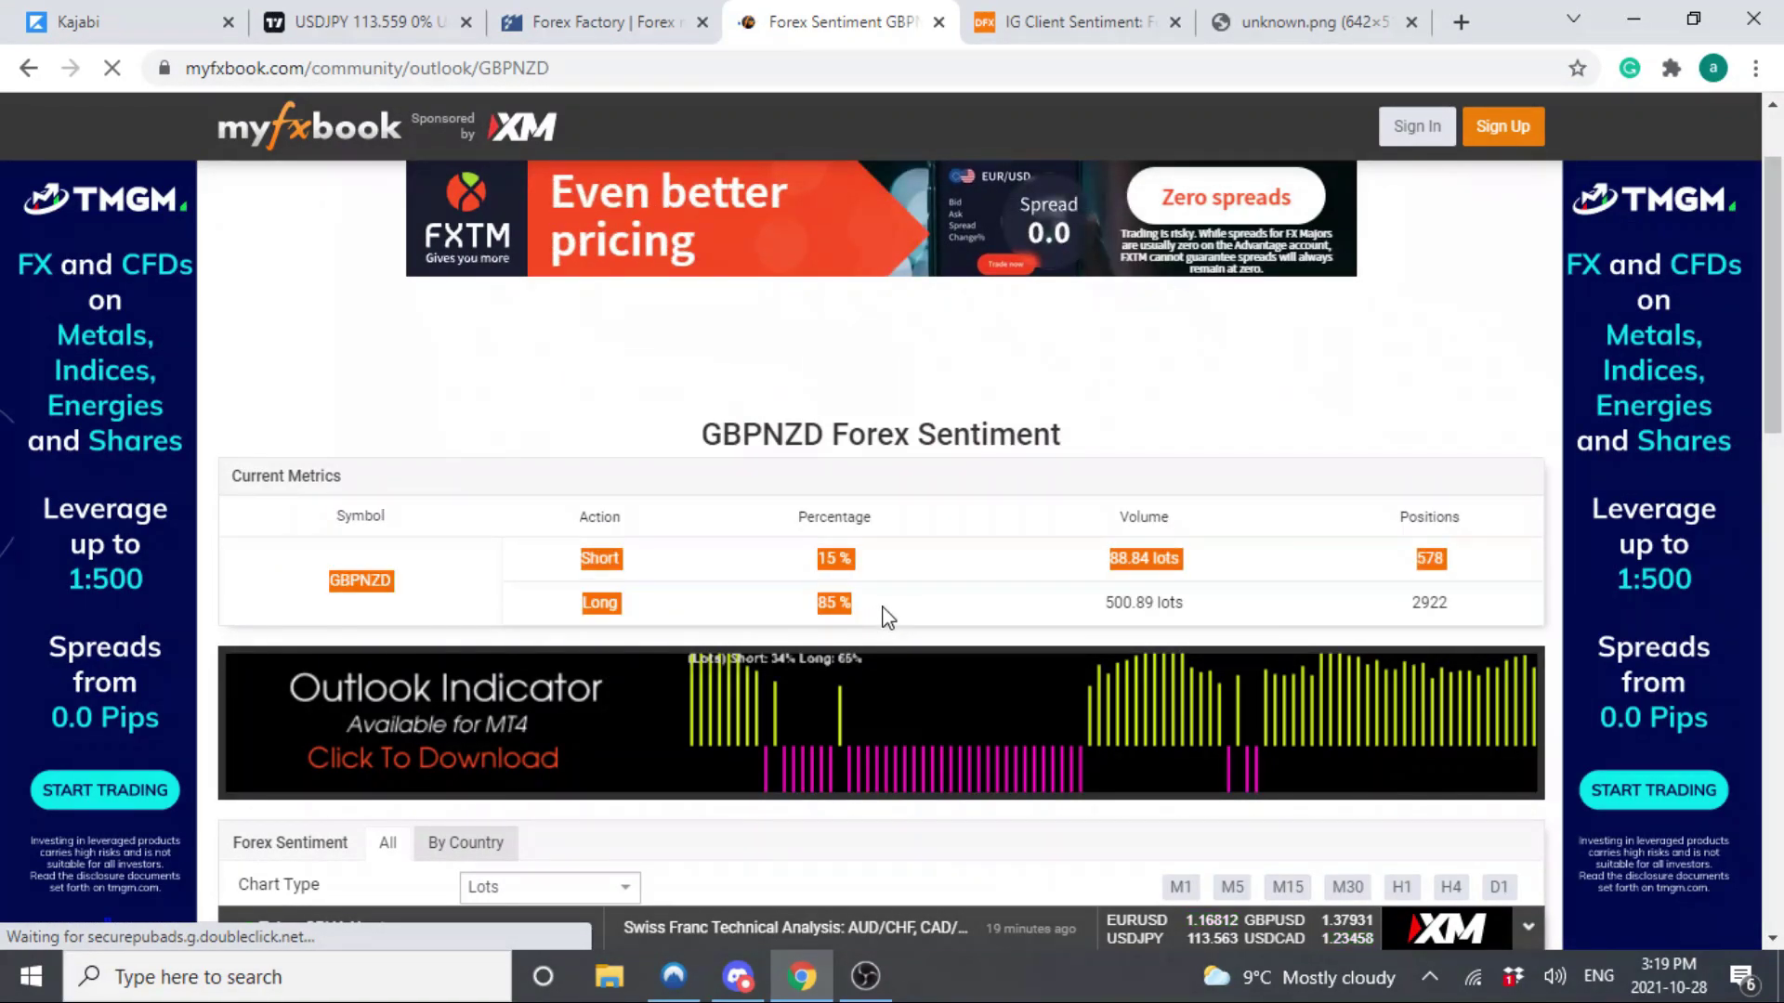
{"action": "left_click", "coordinate": [884, 621]}
{"action": "scroll", "coordinate": [885, 621], "scroll_direction": "down", "scroll_amount": 4}
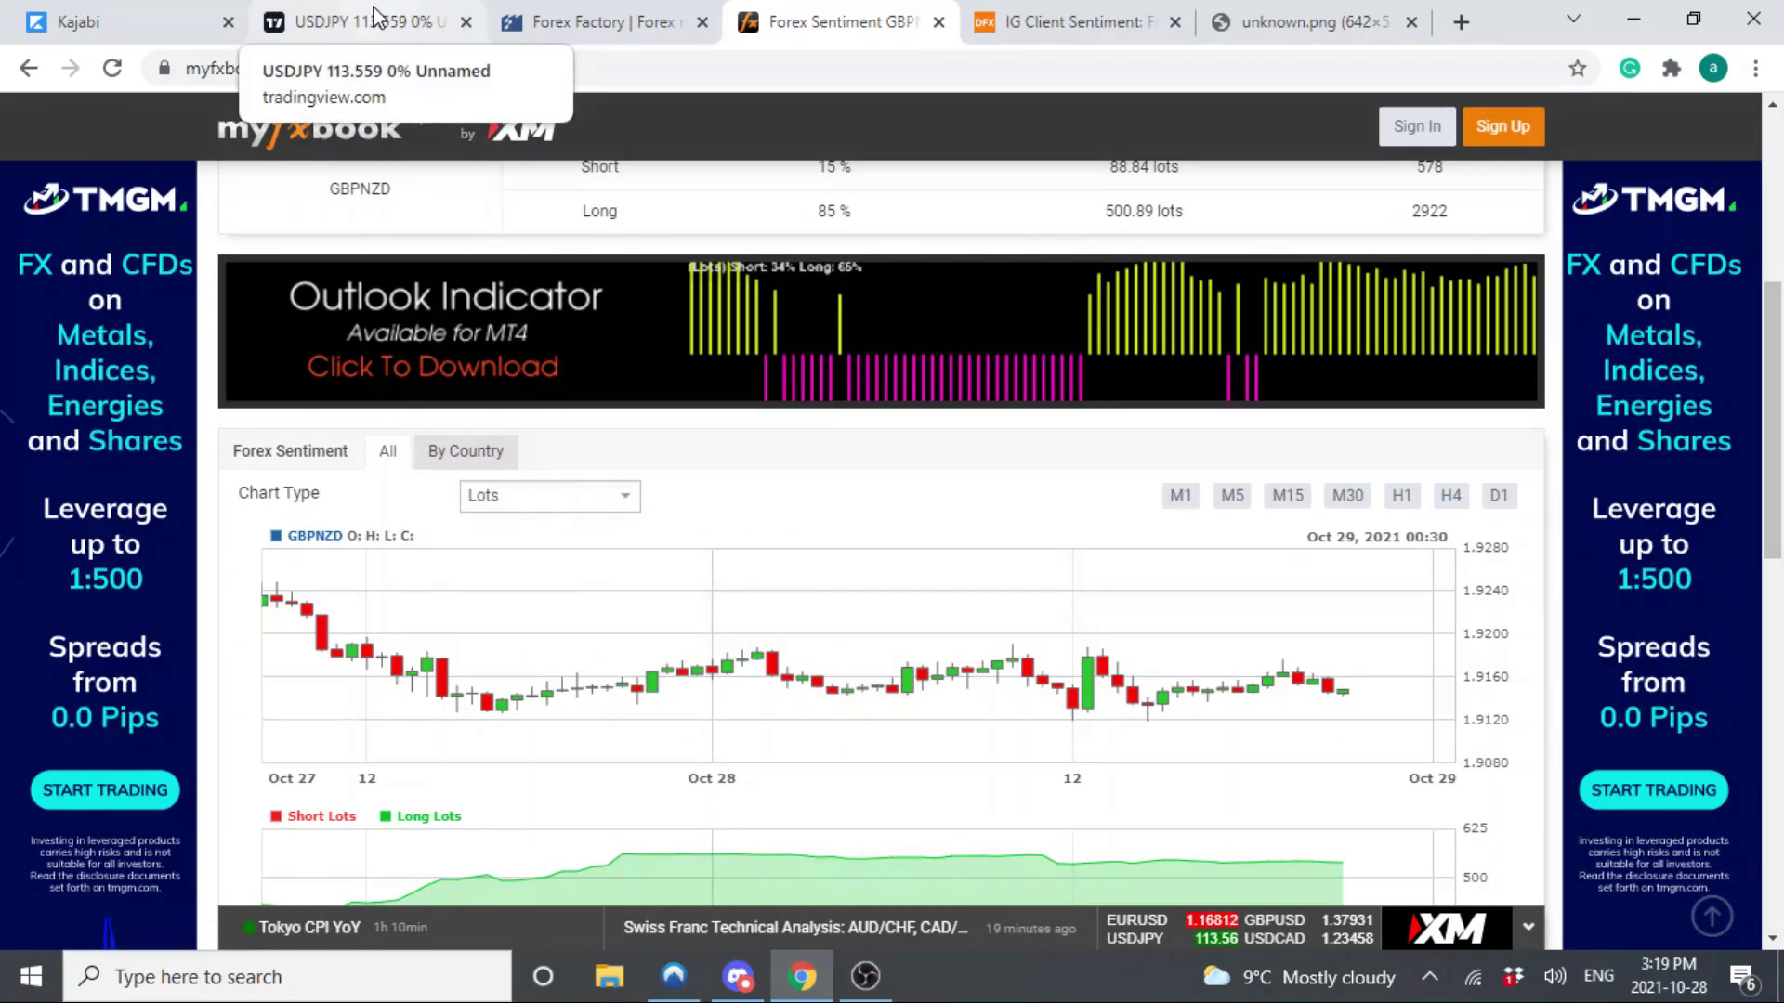
{"action": "mouse_move", "coordinate": [740, 992]}
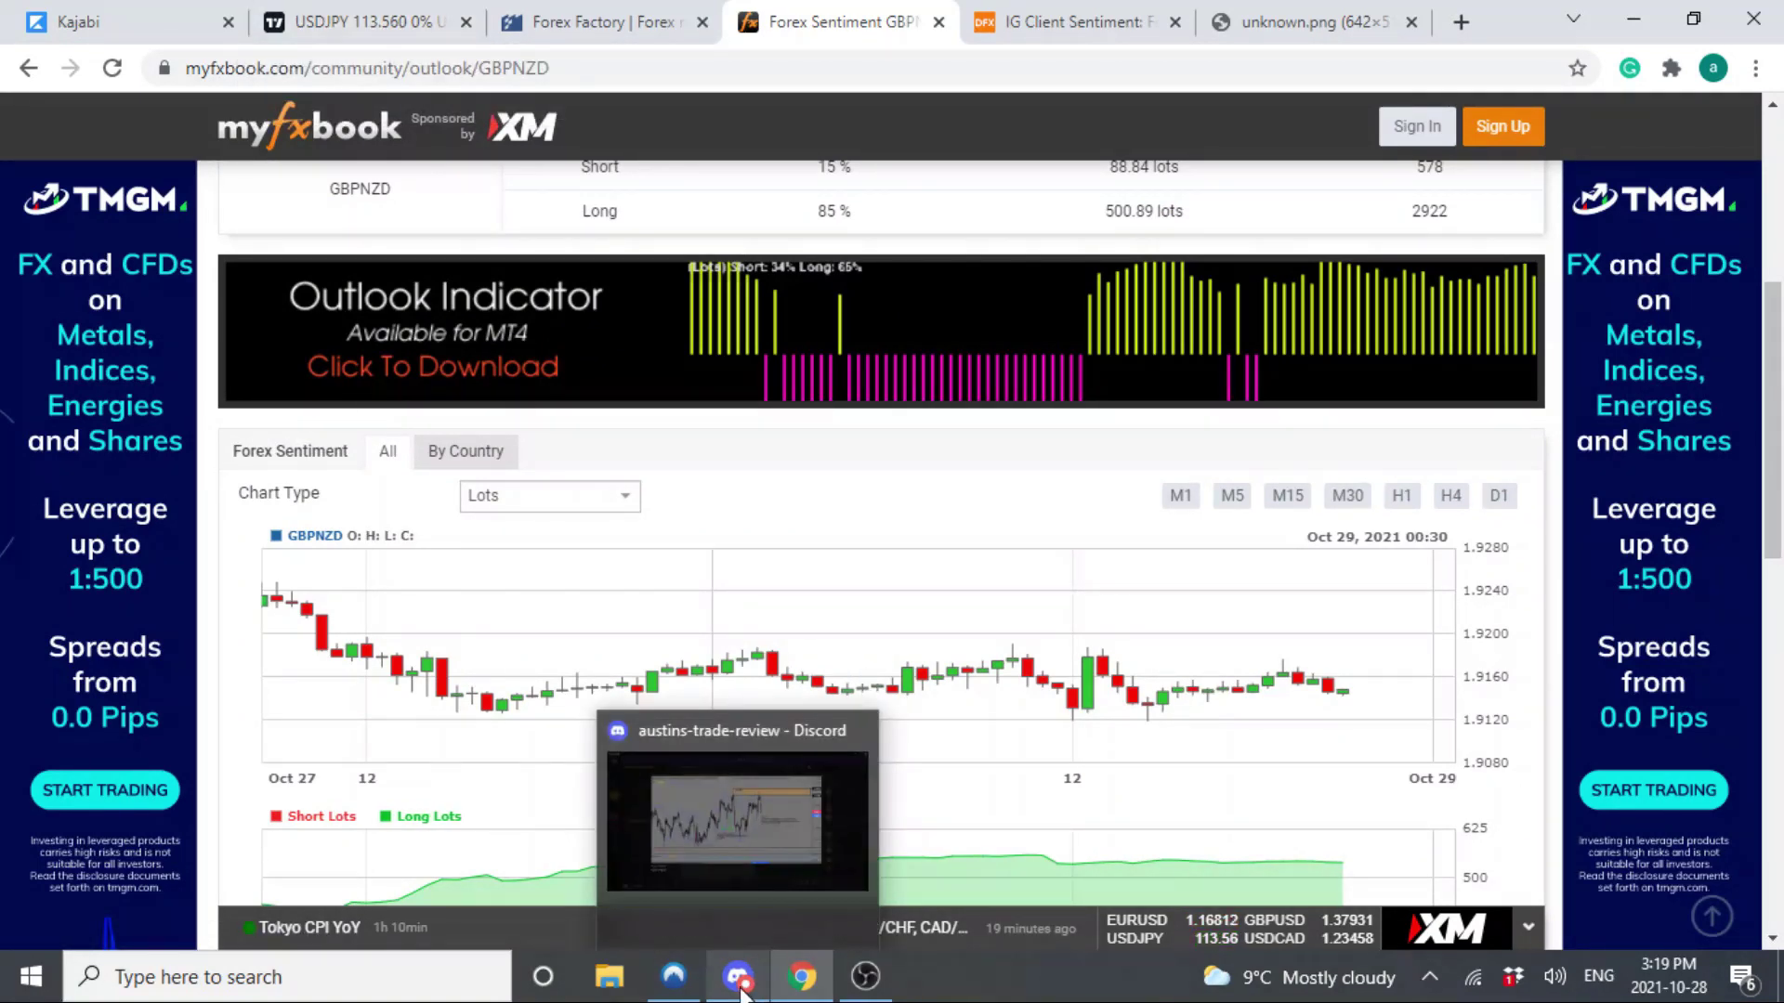
- Bring Discord forward and close the enlarged GBPNZD chart to reveal the EURAUD Analysis post
{"action": "left_click", "coordinate": [735, 838]}
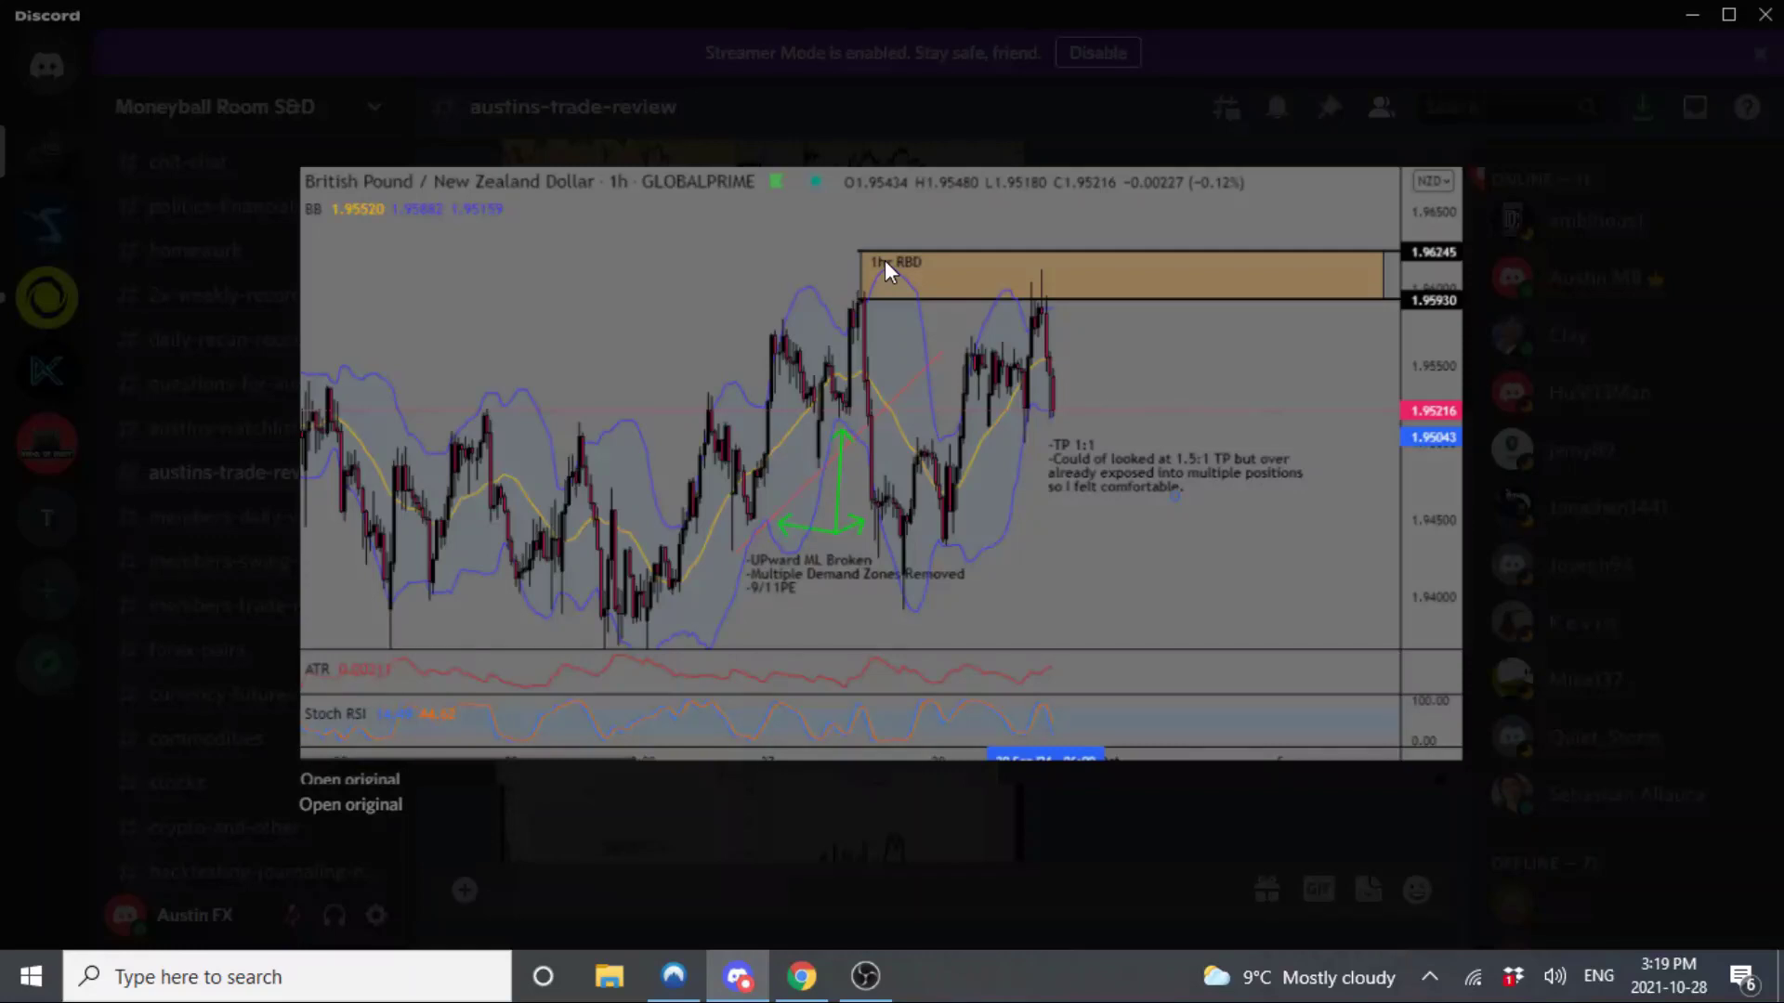
{"action": "left_click", "coordinate": [726, 829]}
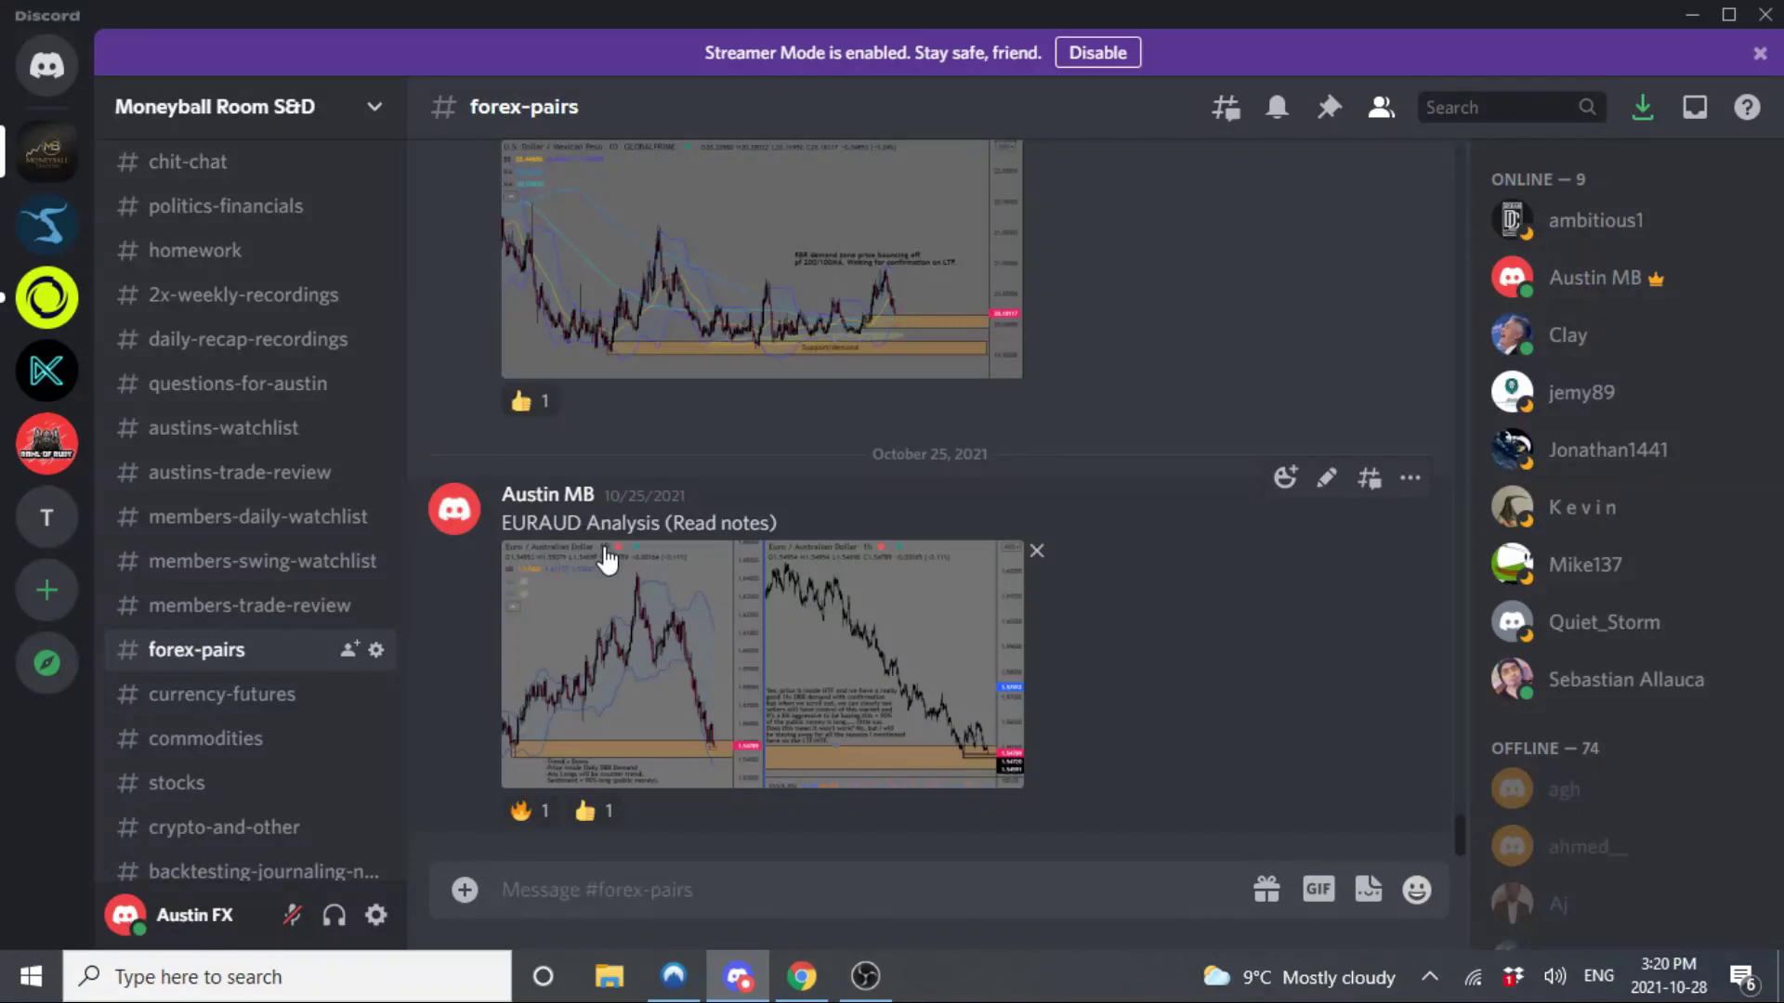
- Enlarge the EURAUD Analysis screenshot to read its daily down-trend and Daily DBR Demand notes
{"action": "left_click", "coordinate": [658, 620]}
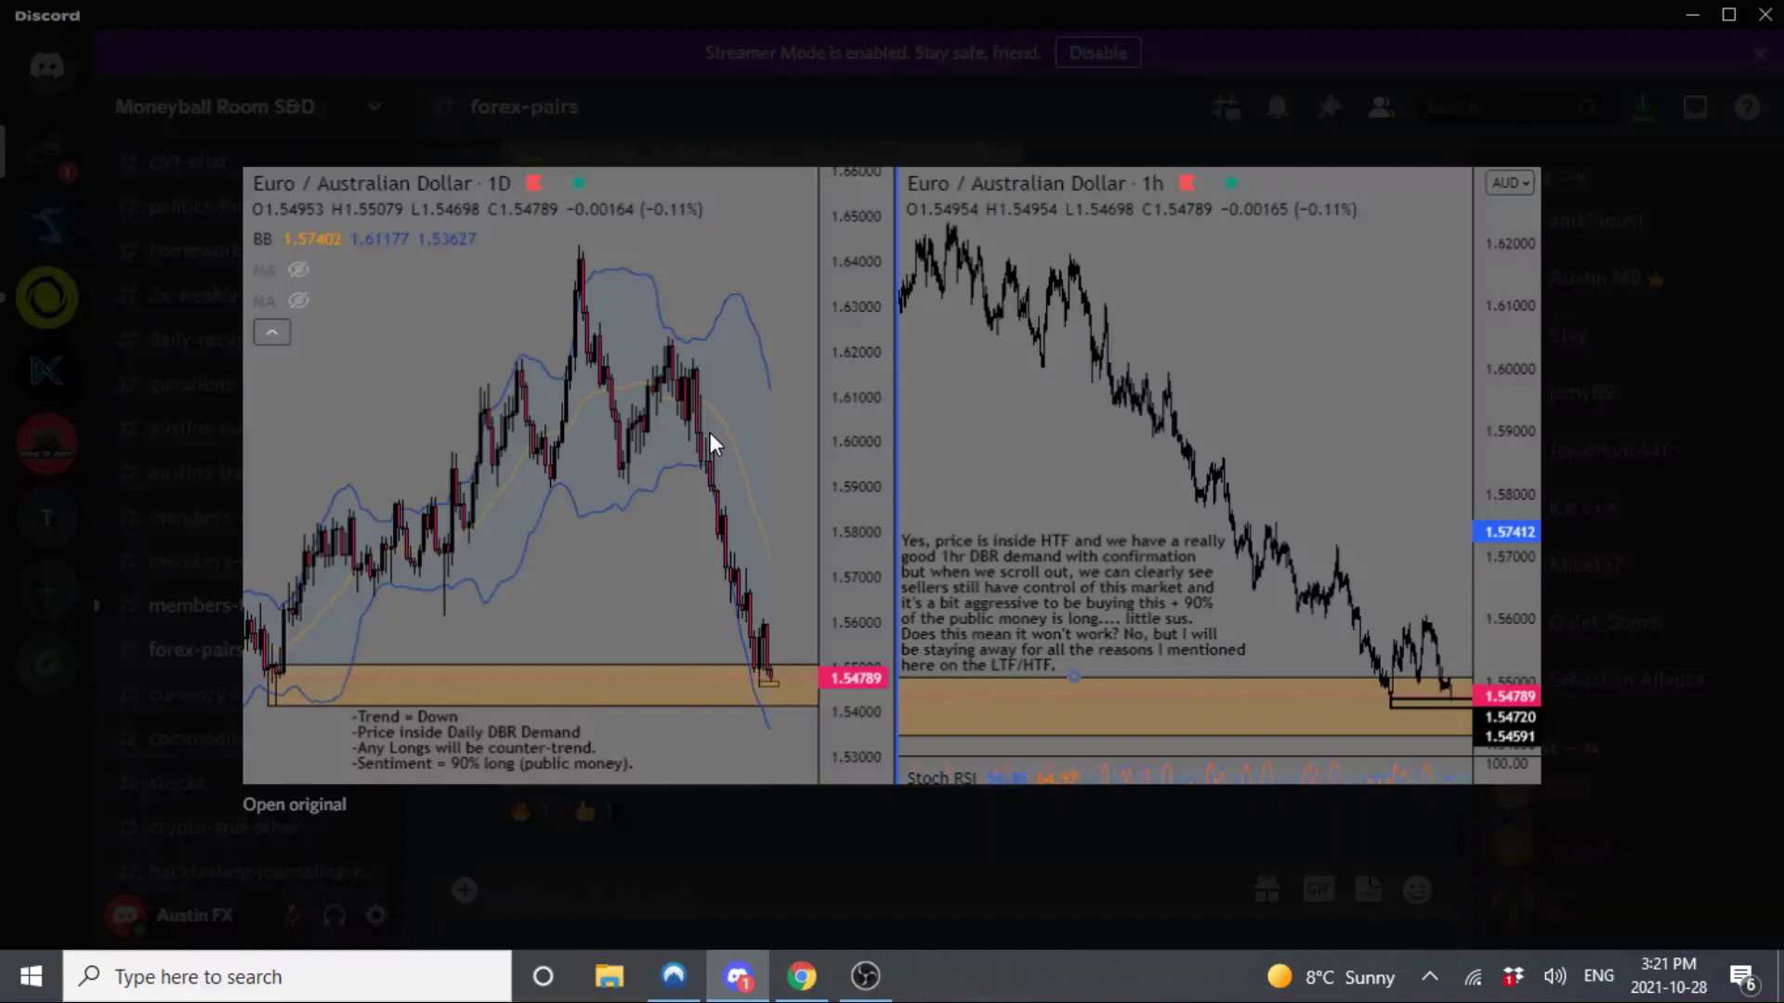
- In myfxbook's sentiment list, find 'eurau' and open the EURAUD sentiment page
{"action": "left_click", "coordinate": [801, 976]}
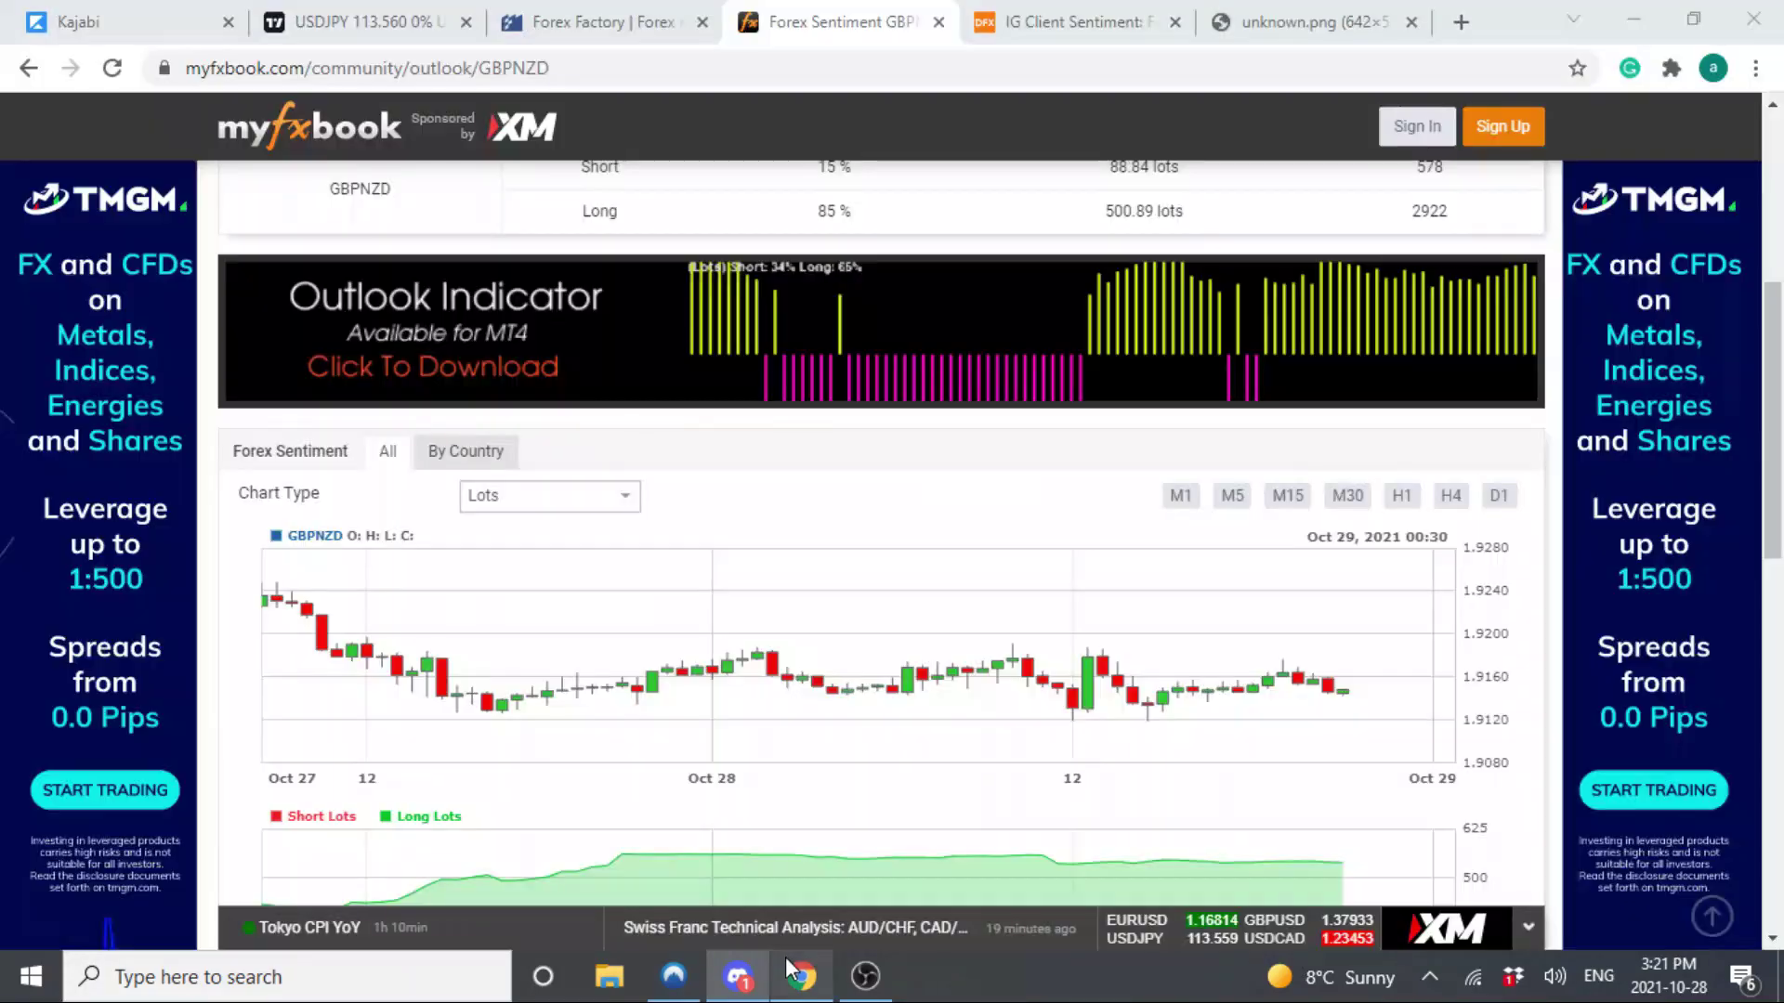
{"action": "left_click", "coordinate": [13, 69]}
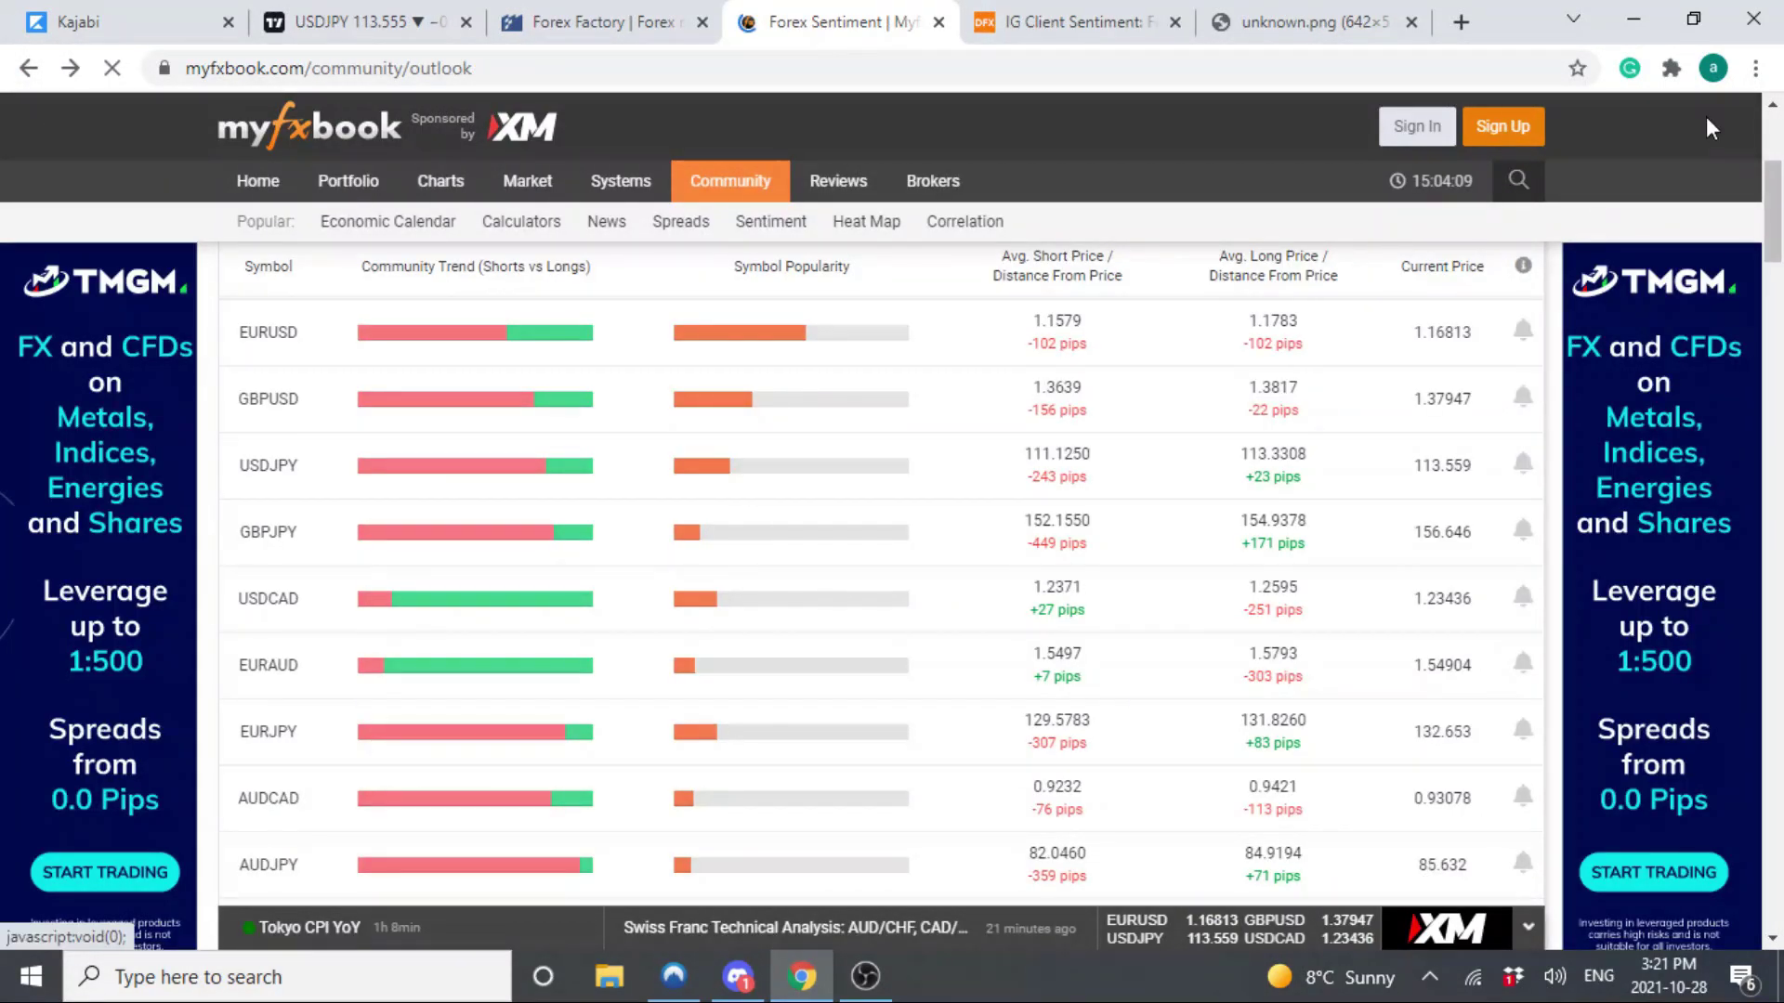
{"action": "left_click", "coordinate": [1755, 68]}
{"action": "left_click", "coordinate": [1524, 406]}
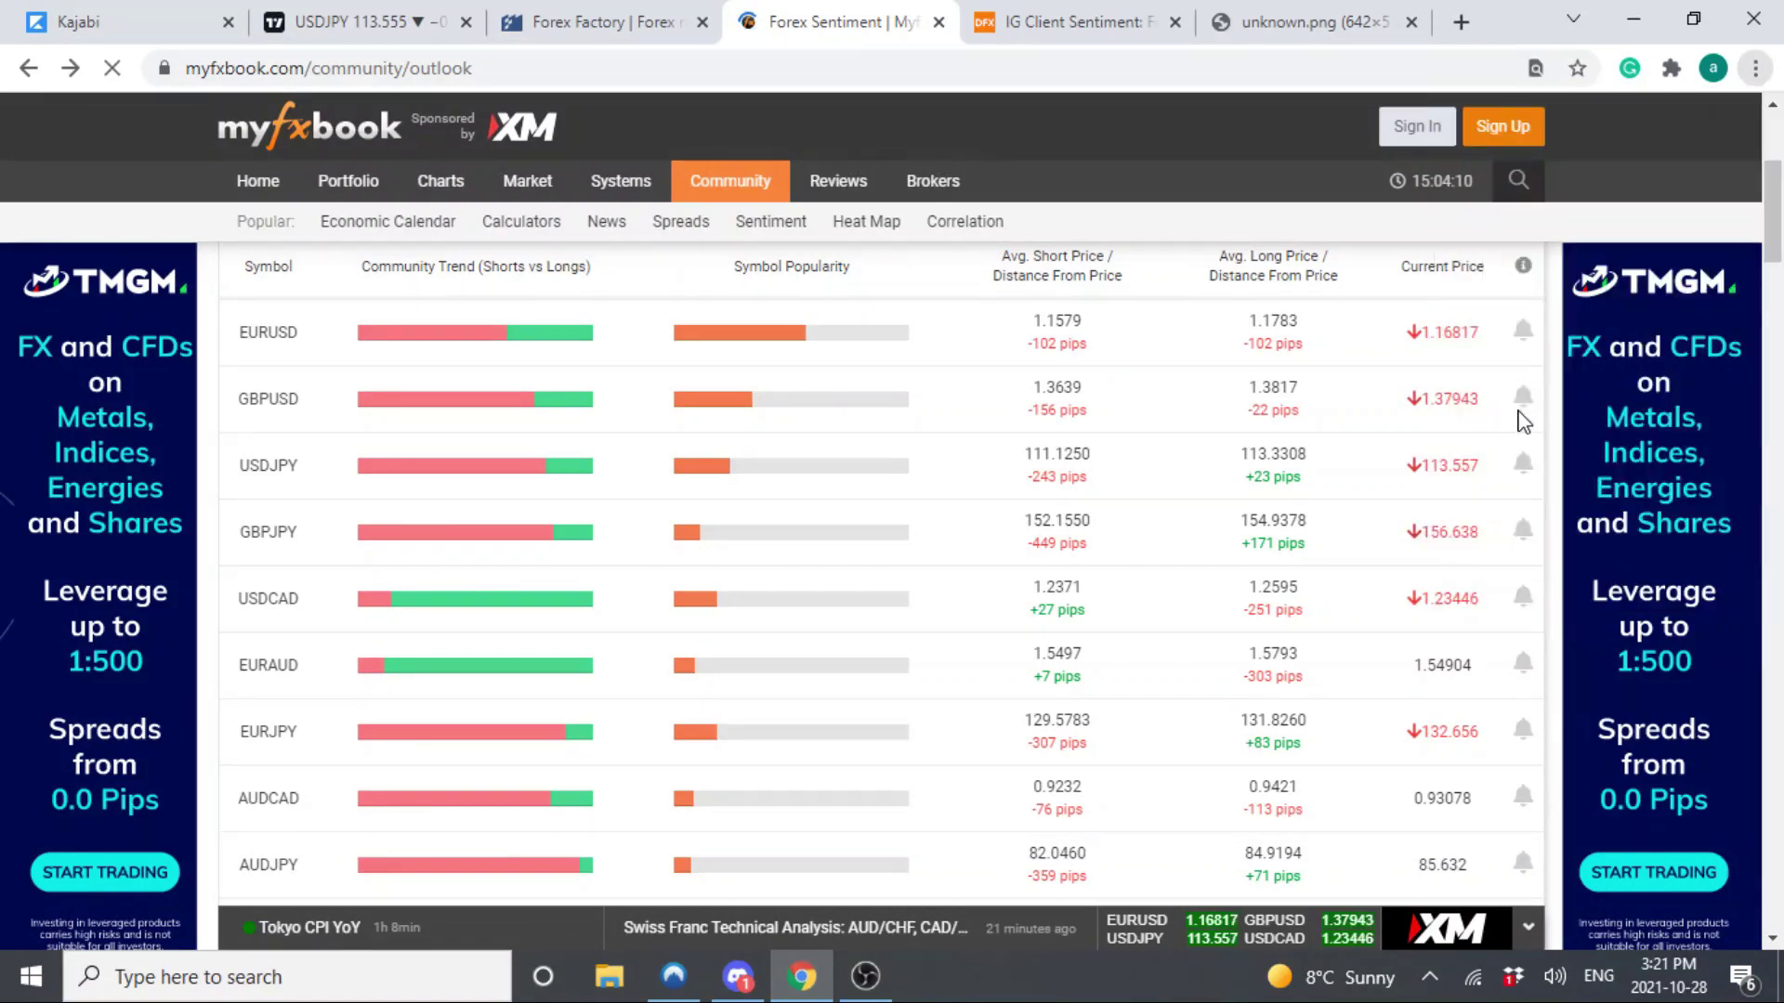
{"action": "type", "text": "euraud"}
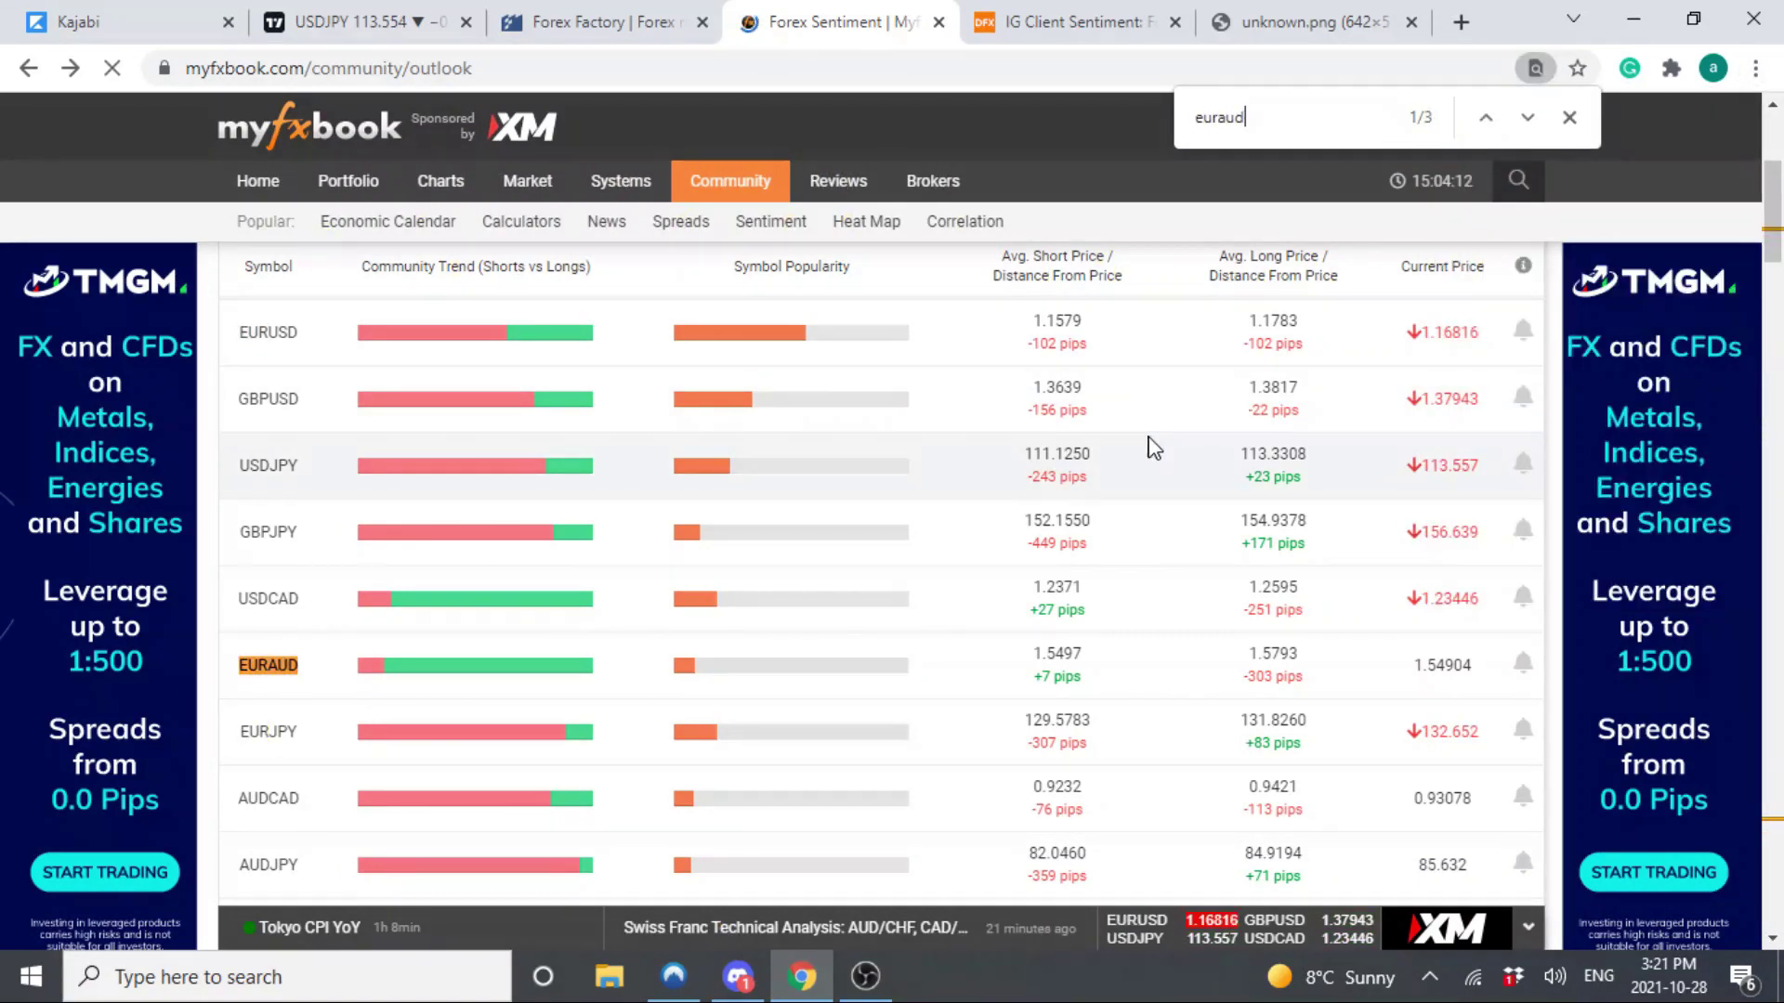
{"action": "left_click", "coordinate": [307, 669]}
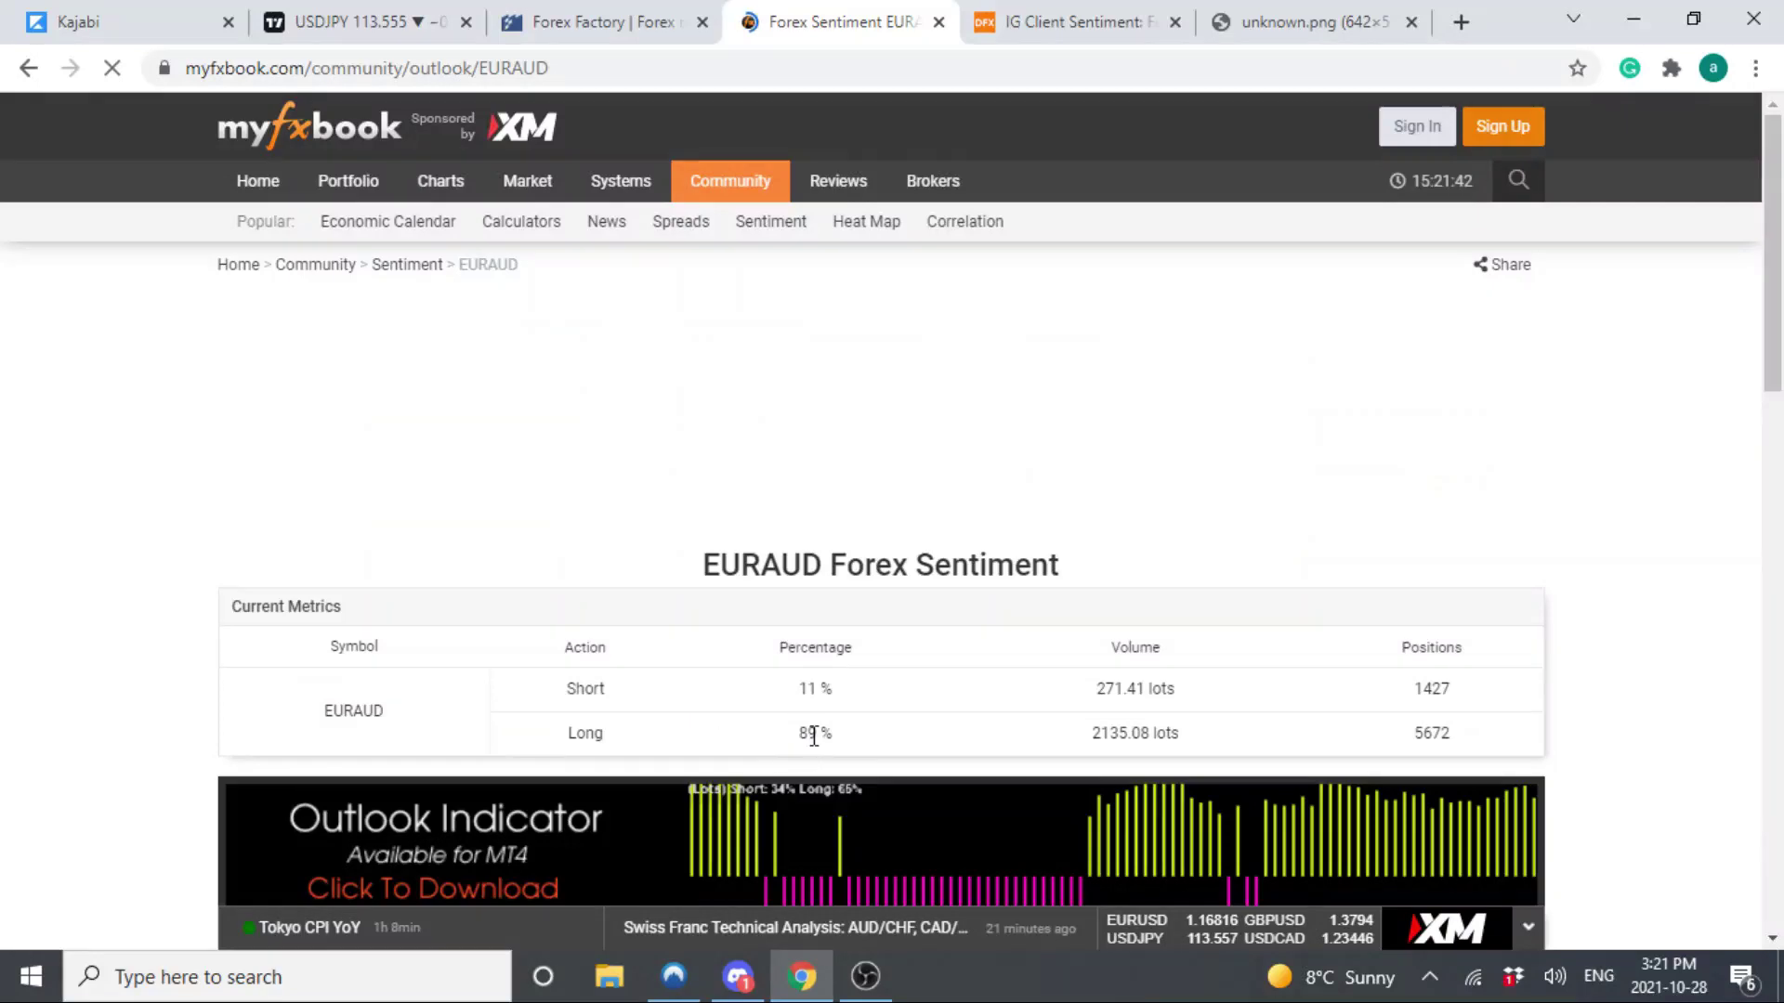
- Highlight the 89% long EURAUD reading, then switch its sentiment chart to D1
{"action": "left_click_drag", "start_coordinate": [561, 744], "coordinate": [836, 748]}
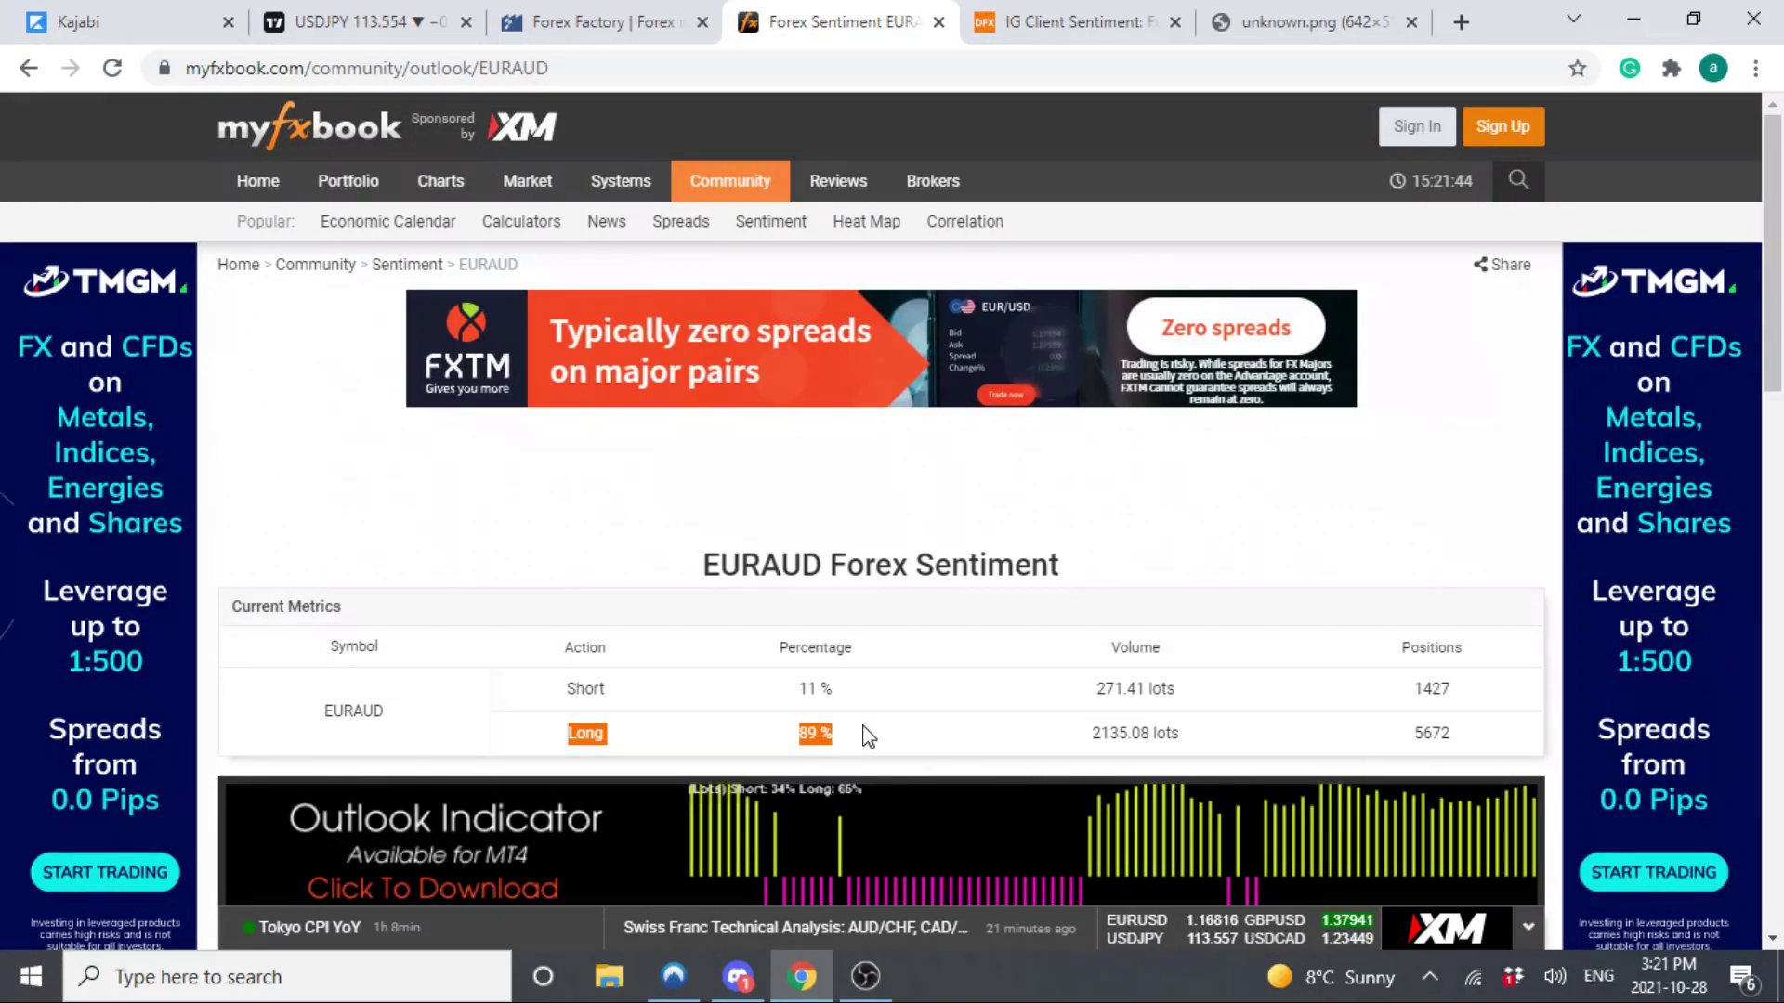
{"action": "left_click", "coordinate": [857, 748]}
{"action": "left_click_drag", "start_coordinate": [569, 743], "coordinate": [849, 741]}
{"action": "left_click", "coordinate": [872, 740]}
{"action": "scroll", "coordinate": [873, 740], "scroll_direction": "down", "scroll_amount": 2}
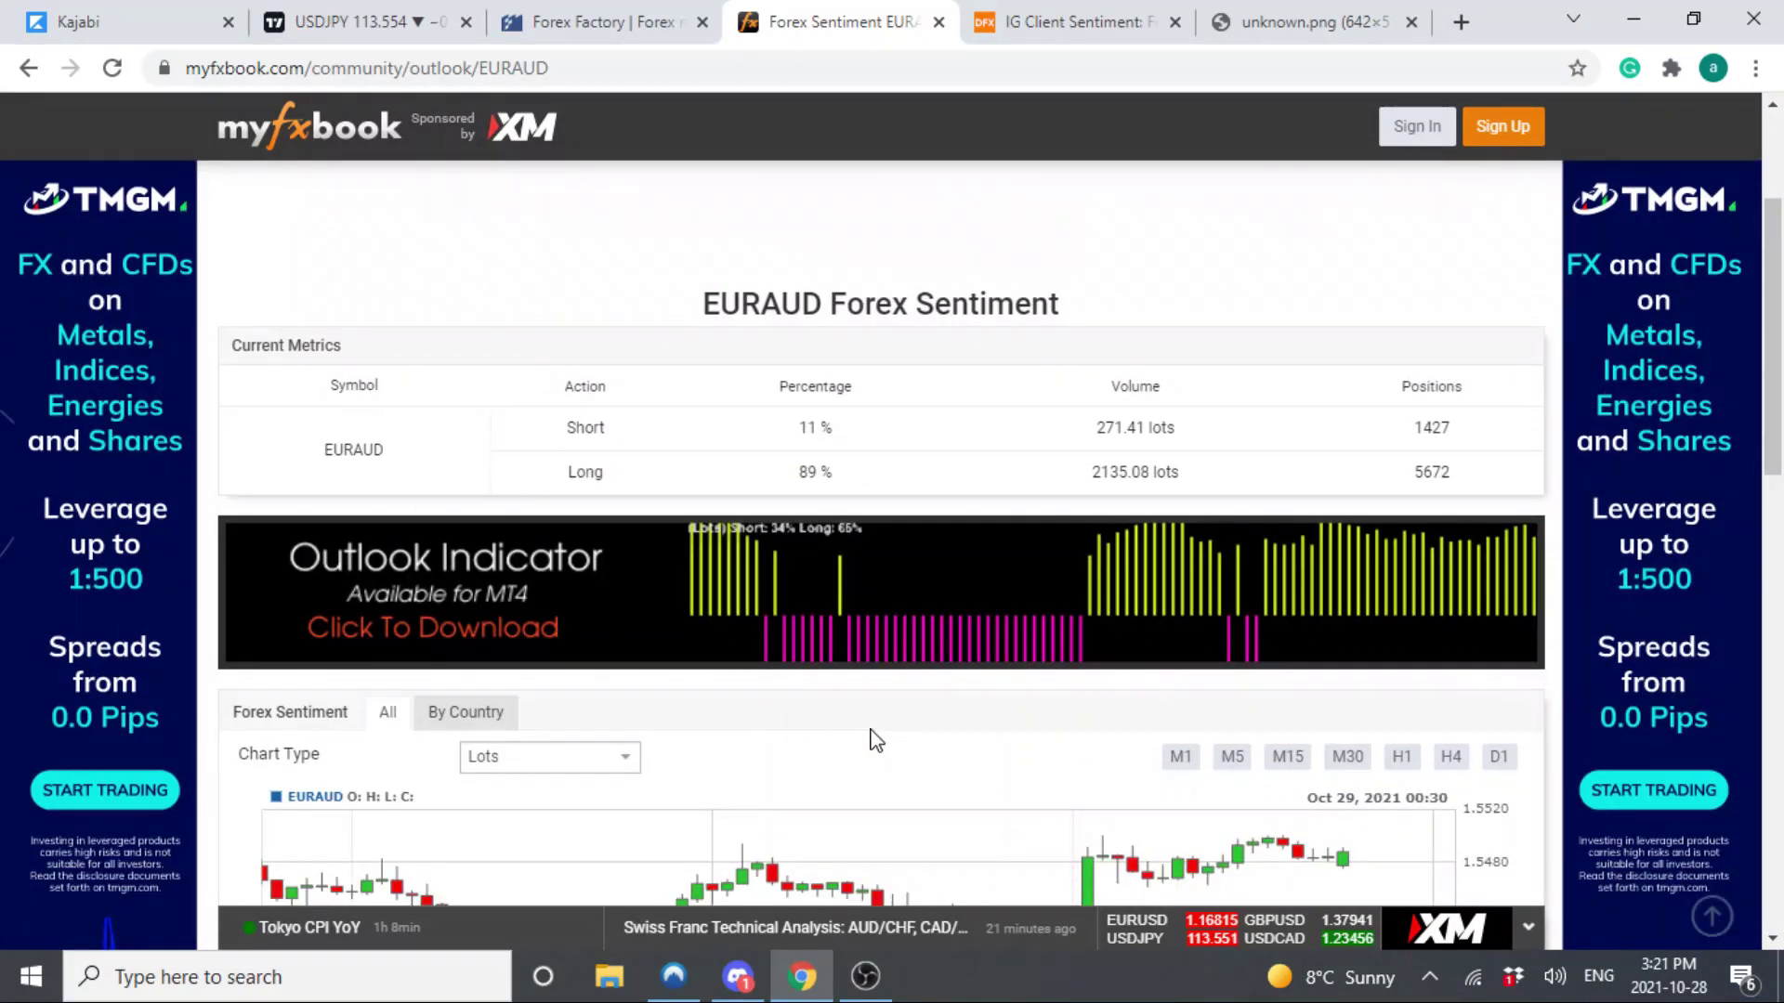
{"action": "scroll", "coordinate": [874, 739], "scroll_direction": "down", "scroll_amount": 4}
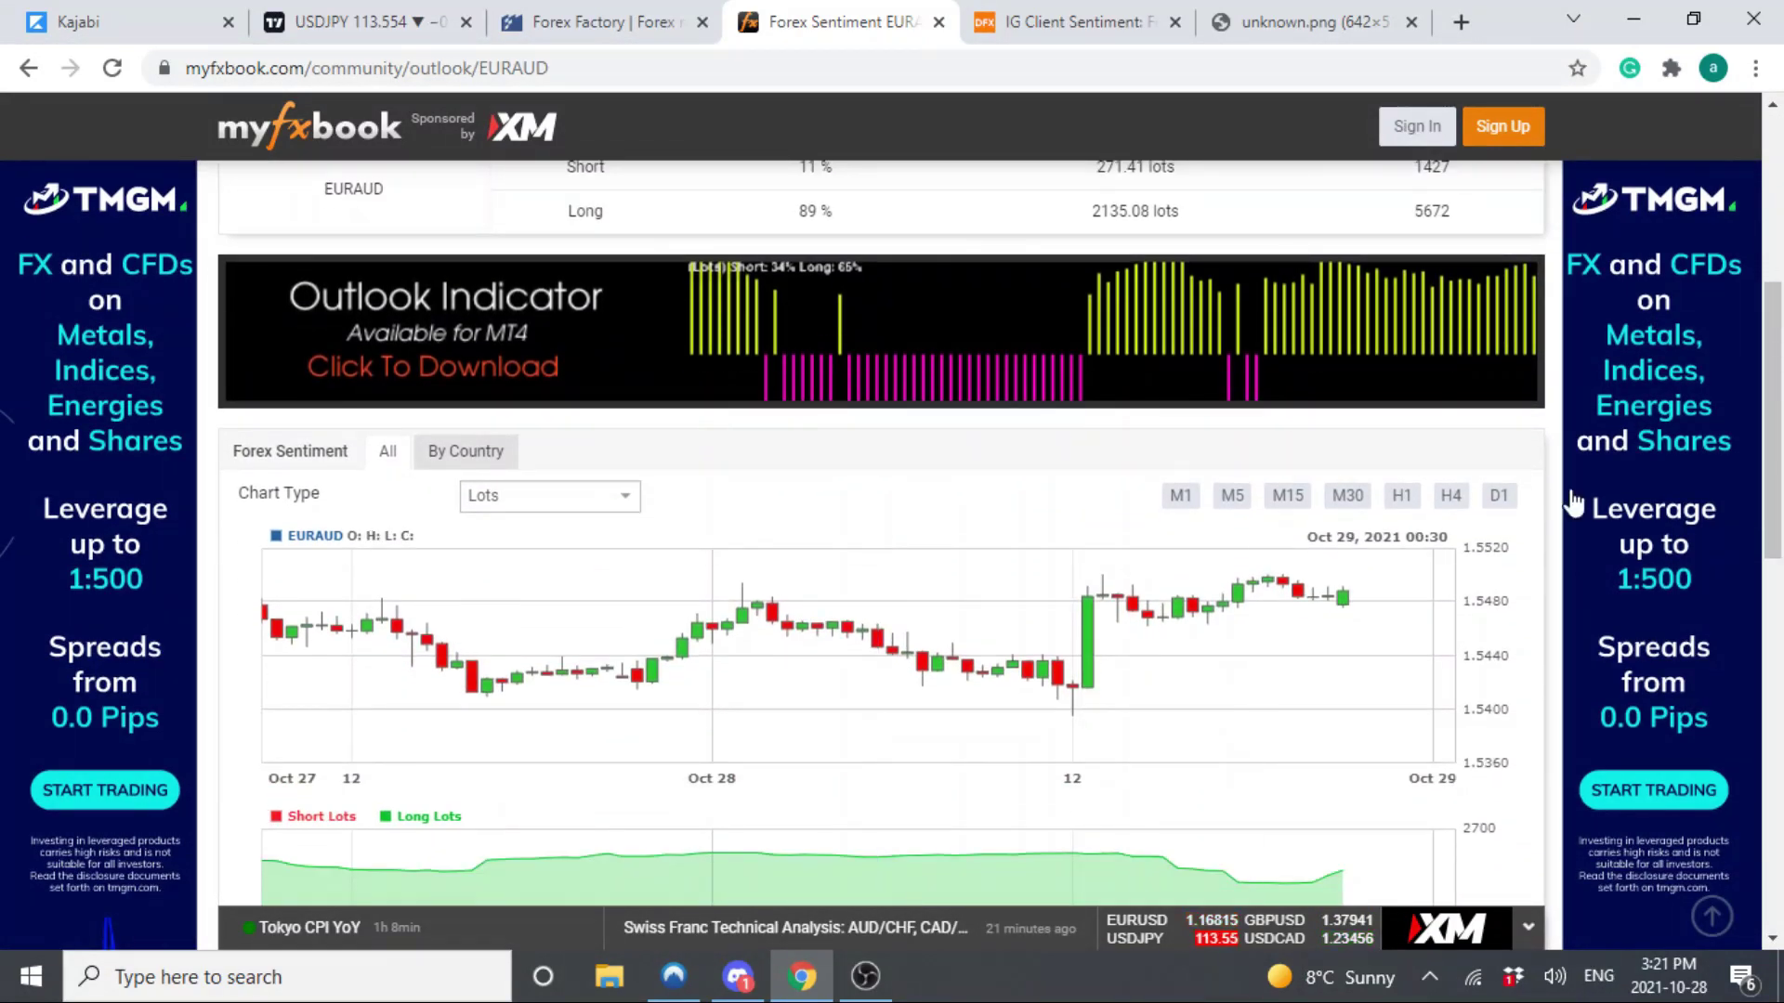
{"action": "left_click", "coordinate": [1499, 496]}
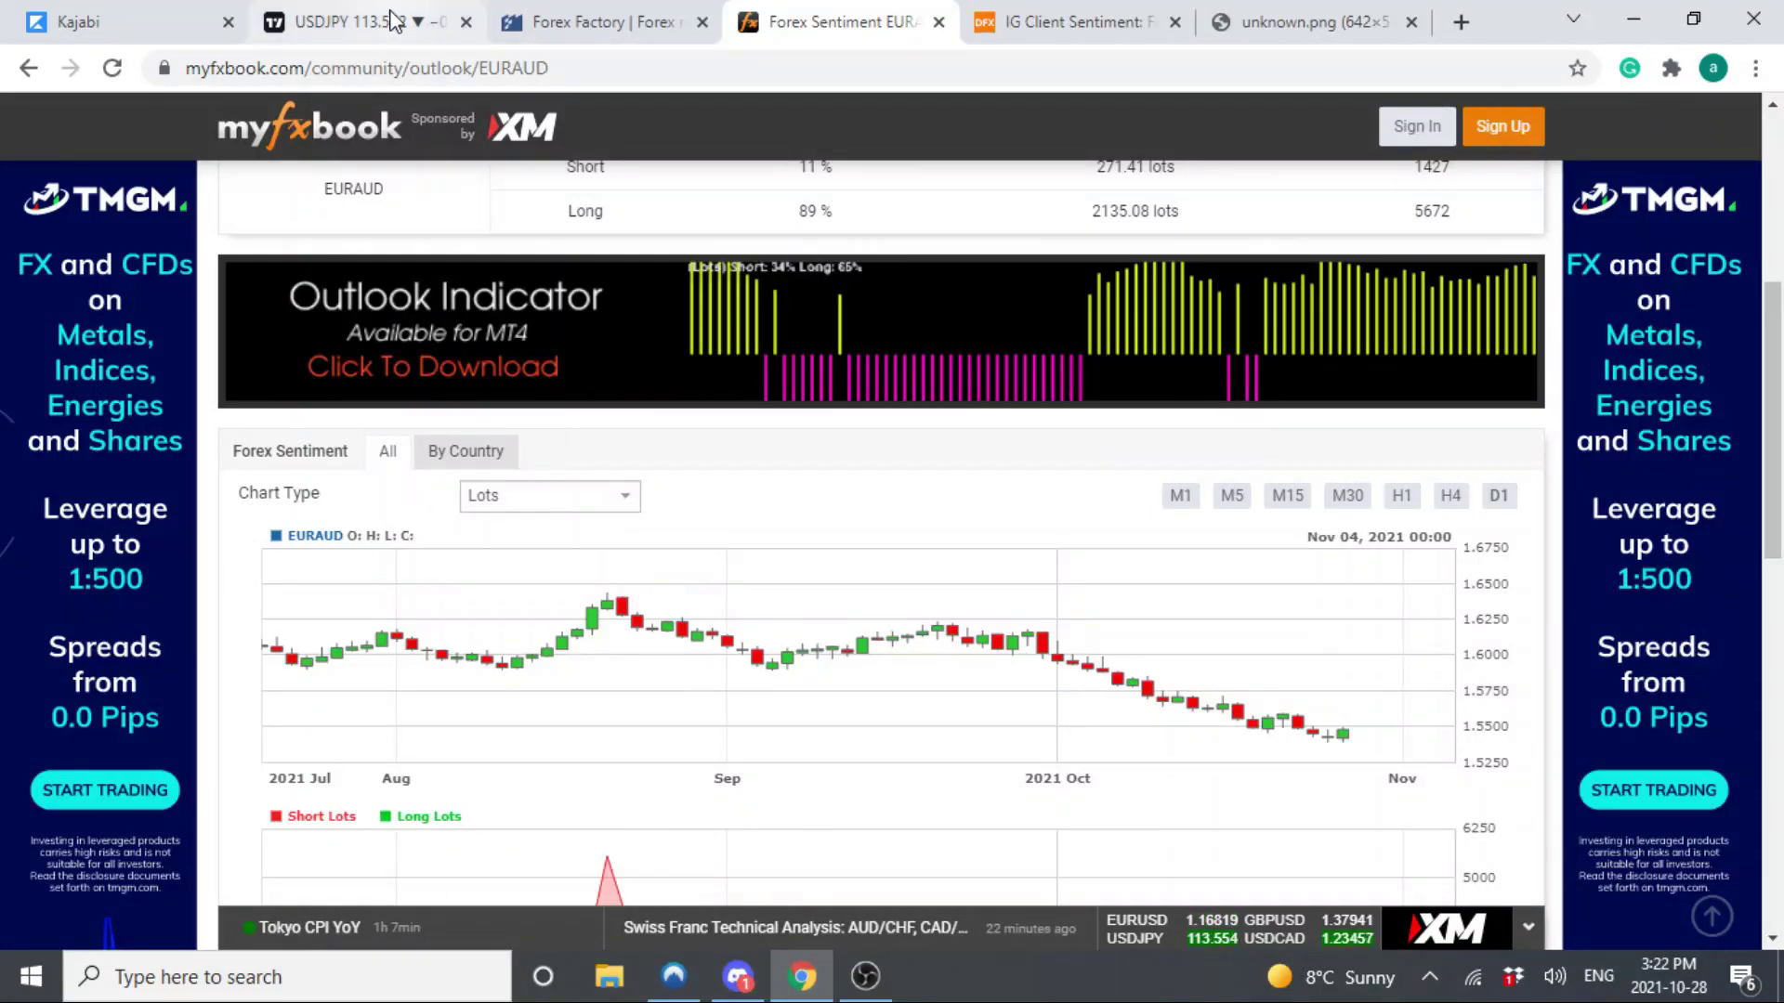
- View the enlarged EURAUD Analysis image in Discord, then close it back to #forex-pairs
{"action": "left_click", "coordinate": [738, 976]}
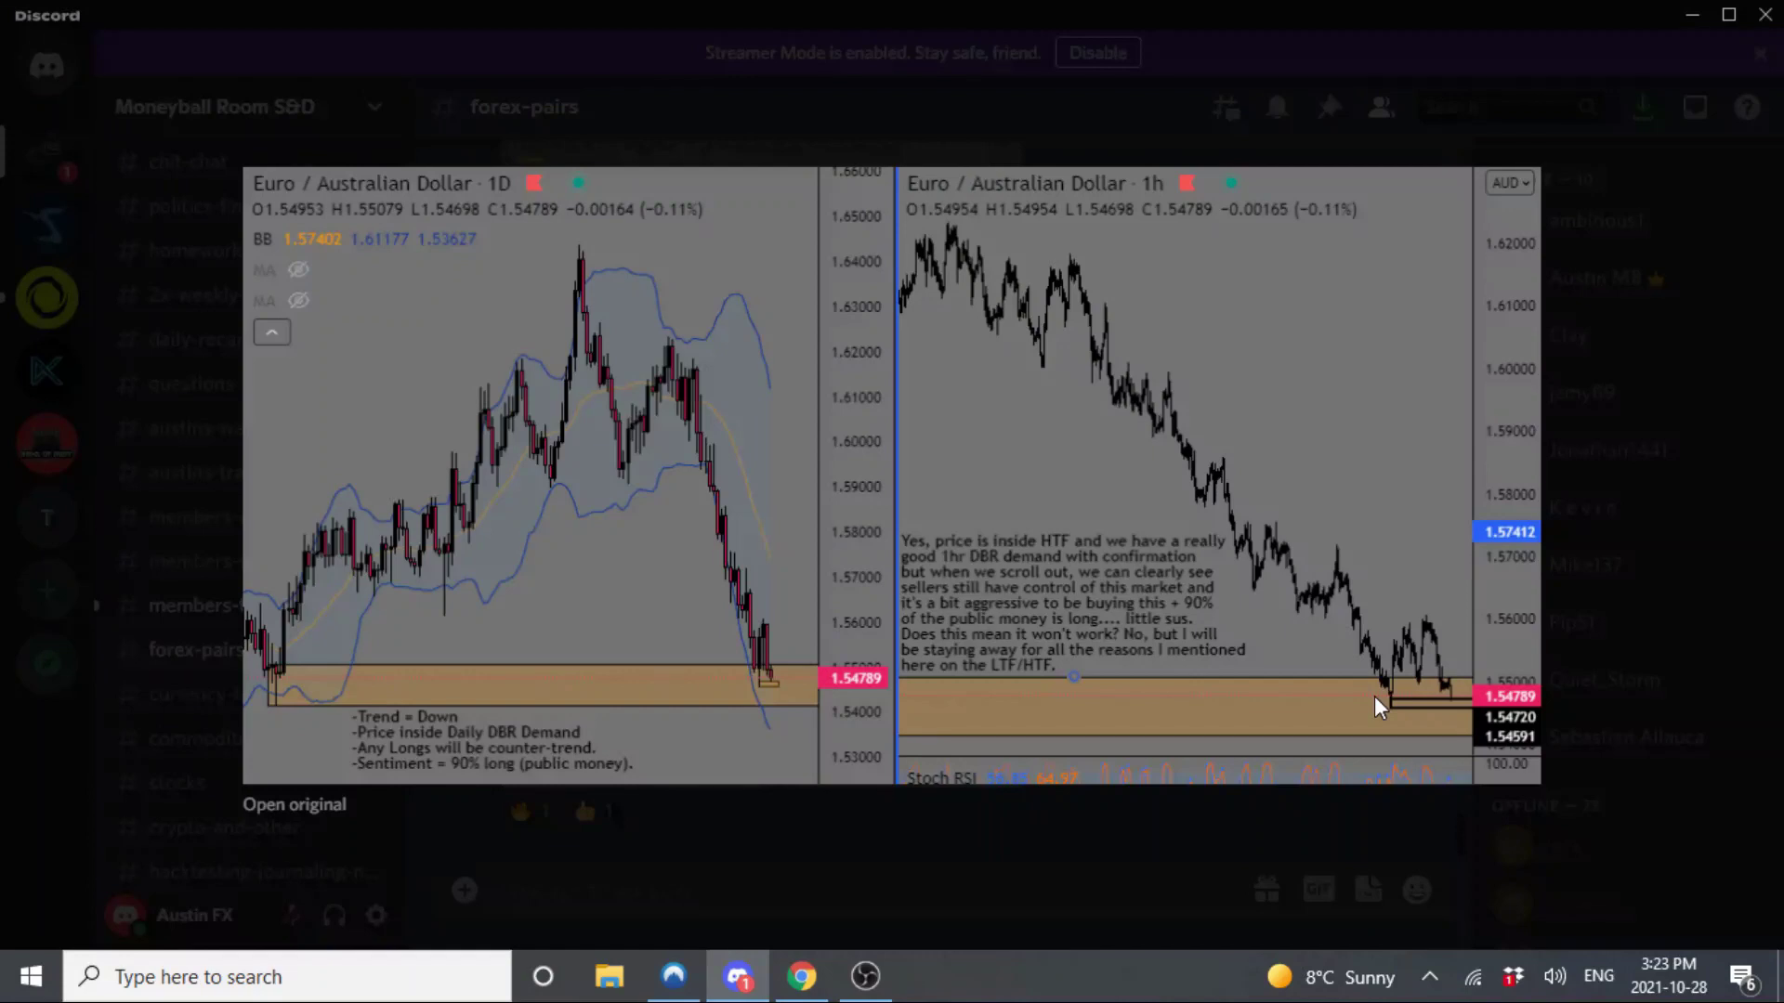
{"action": "left_click", "coordinate": [376, 76]}
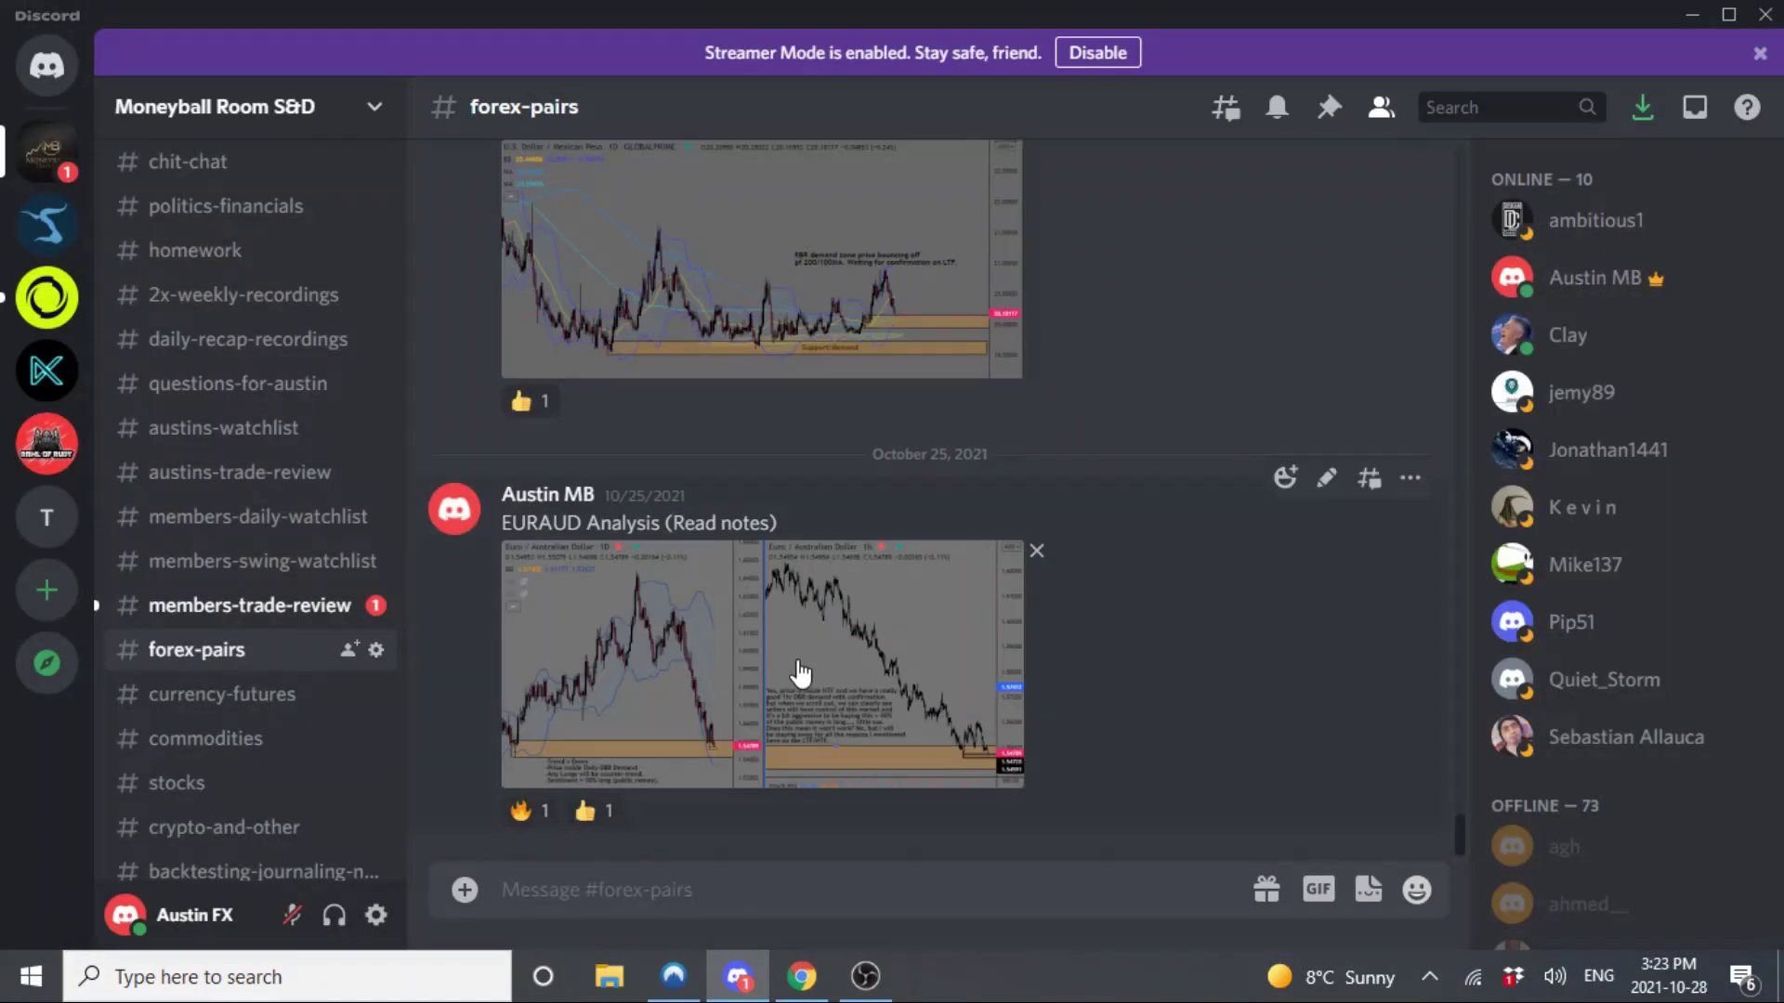
- Return to myfxbook's all-pairs sentiment list and scroll through rows down to XPDUSD and USDCNH
{"action": "left_click", "coordinate": [746, 885]}
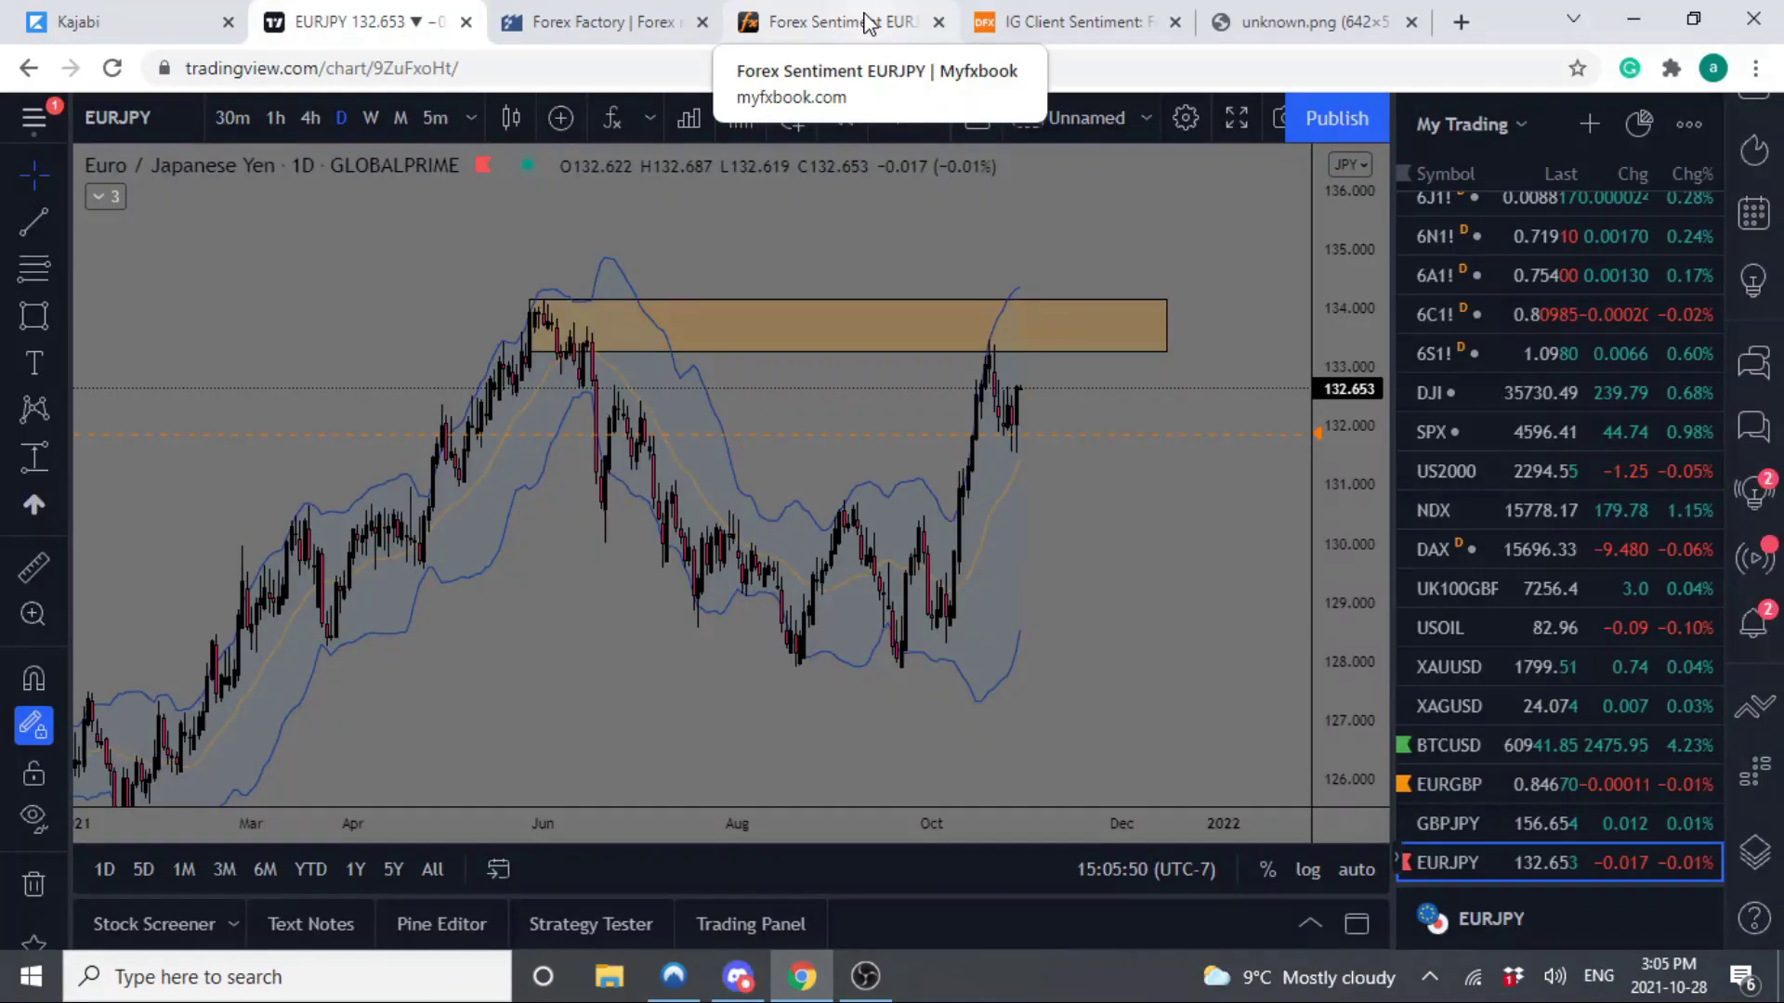
{"action": "left_click", "coordinate": [818, 22]}
{"action": "left_click", "coordinate": [29, 68]}
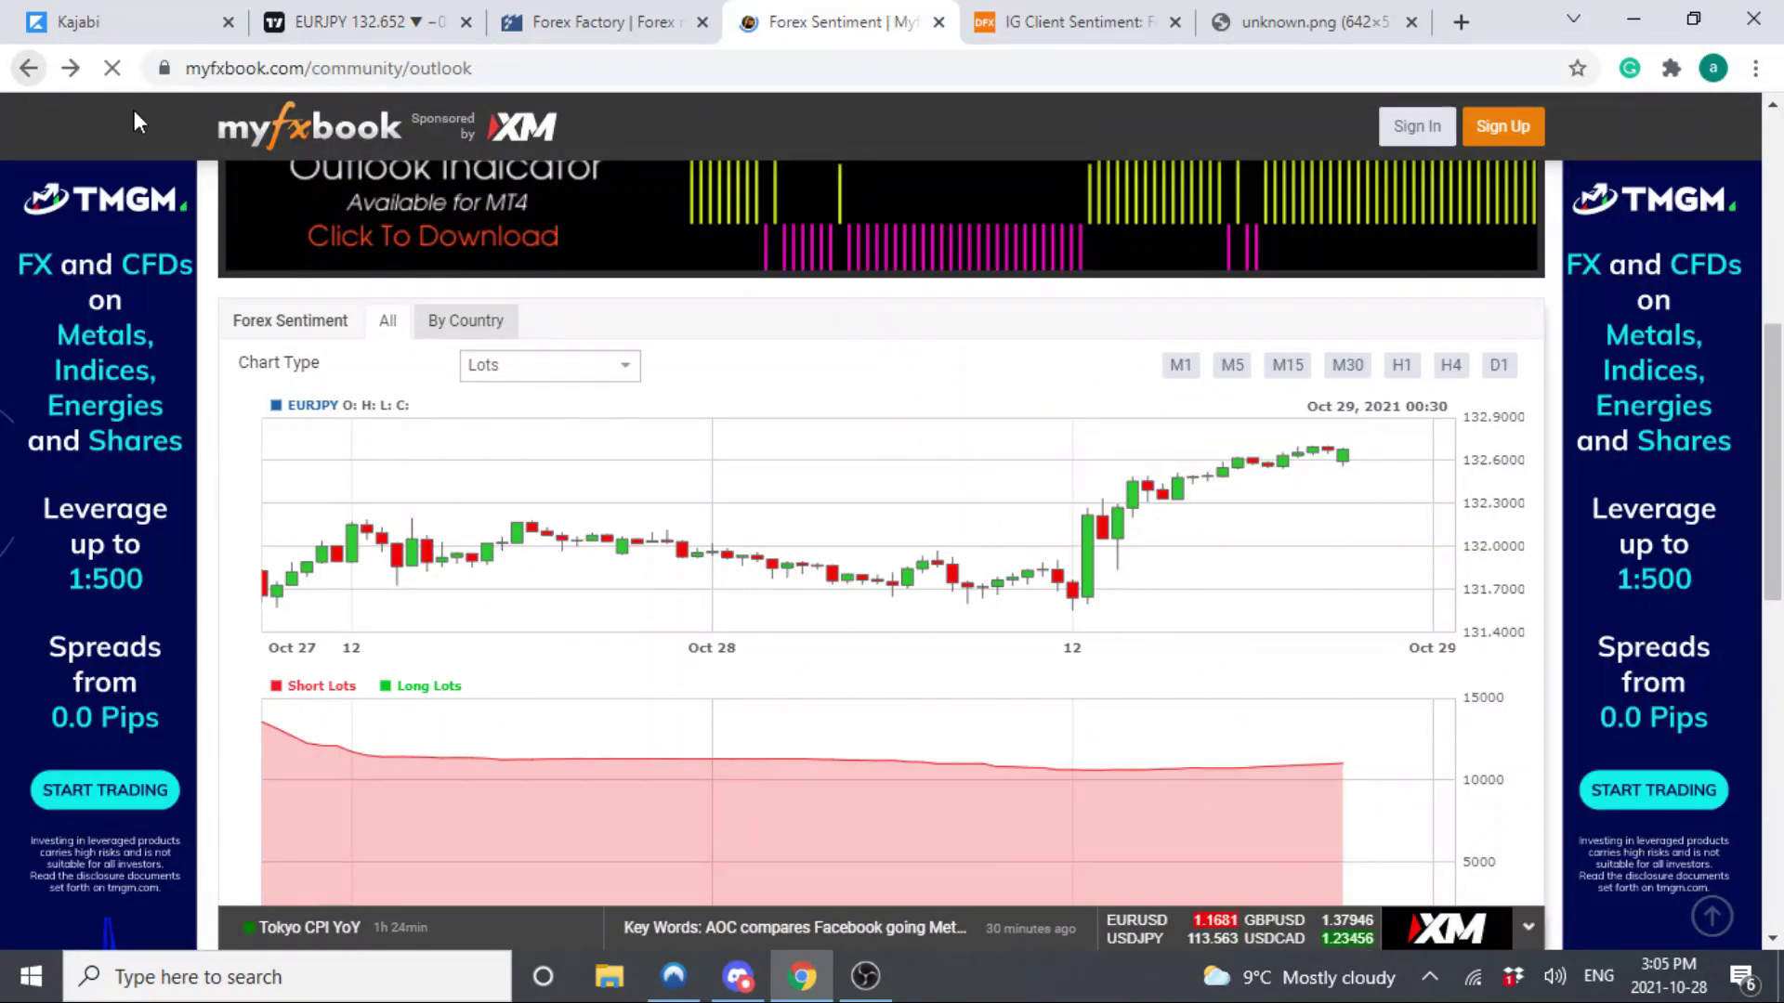
{"action": "scroll", "coordinate": [938, 697], "scroll_direction": "down", "scroll_amount": 3}
{"action": "scroll", "coordinate": [701, 674], "scroll_direction": "down", "scroll_amount": 3}
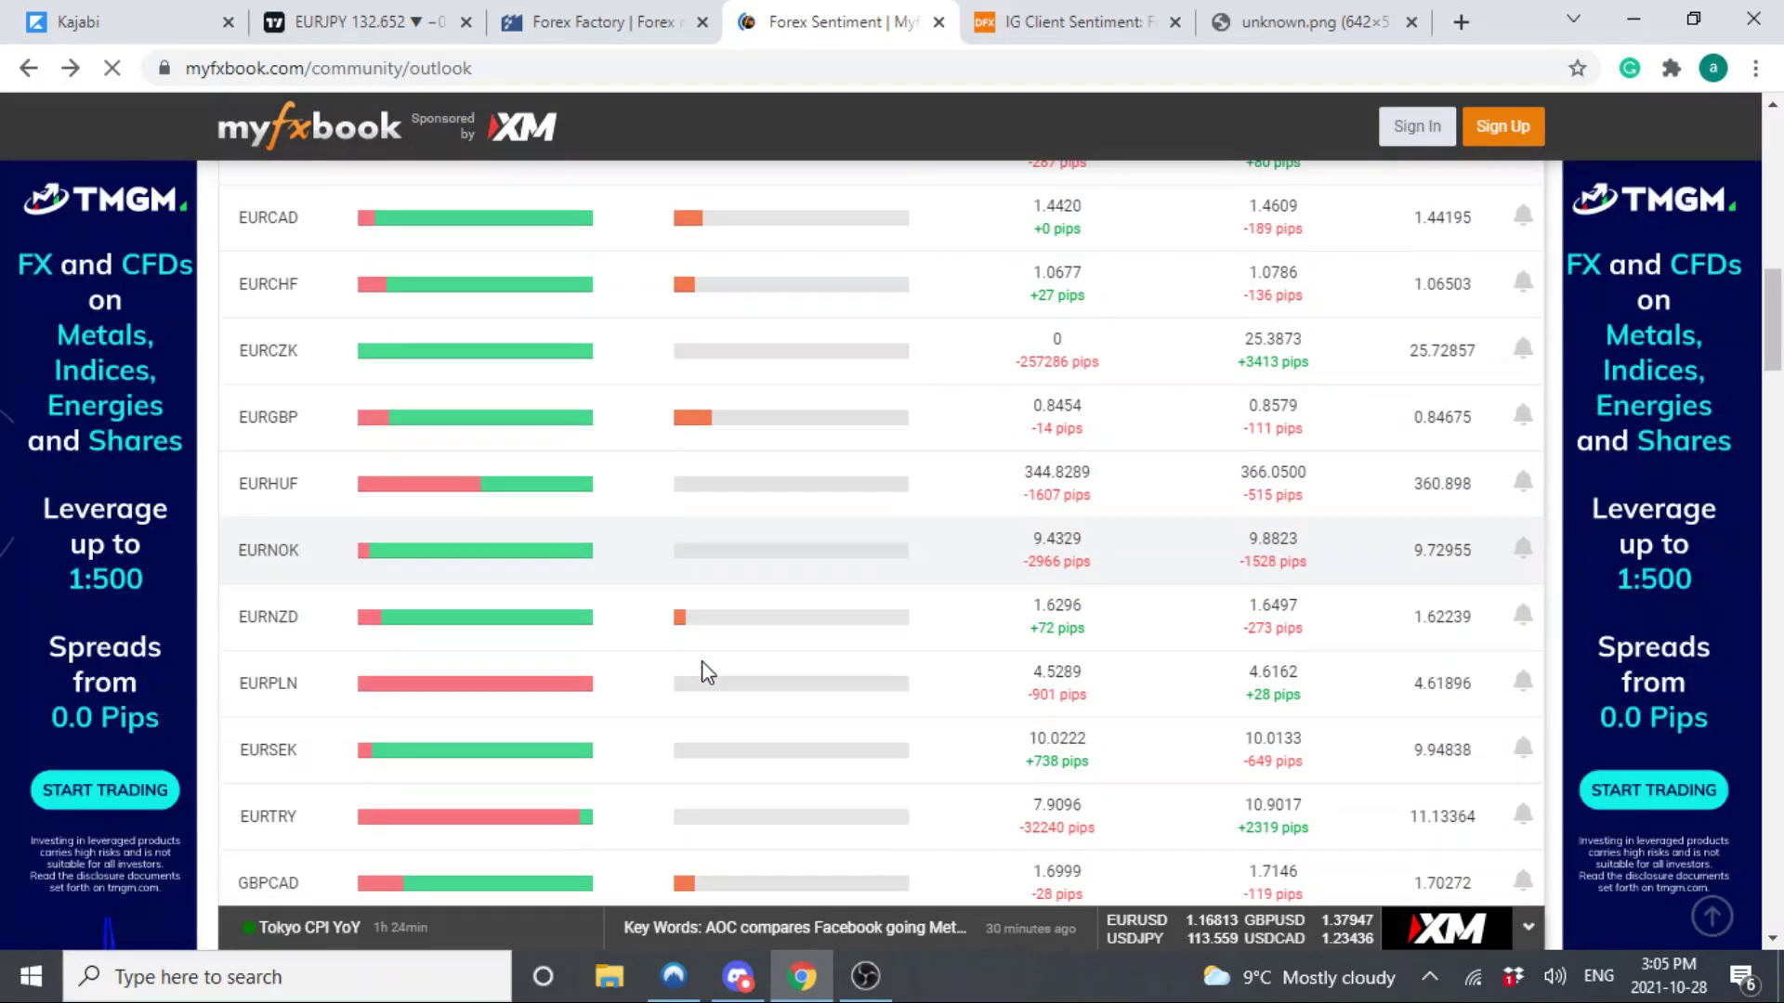
{"action": "scroll", "coordinate": [706, 671], "scroll_direction": "down", "scroll_amount": 3}
{"action": "scroll", "coordinate": [703, 664], "scroll_direction": "down", "scroll_amount": 3}
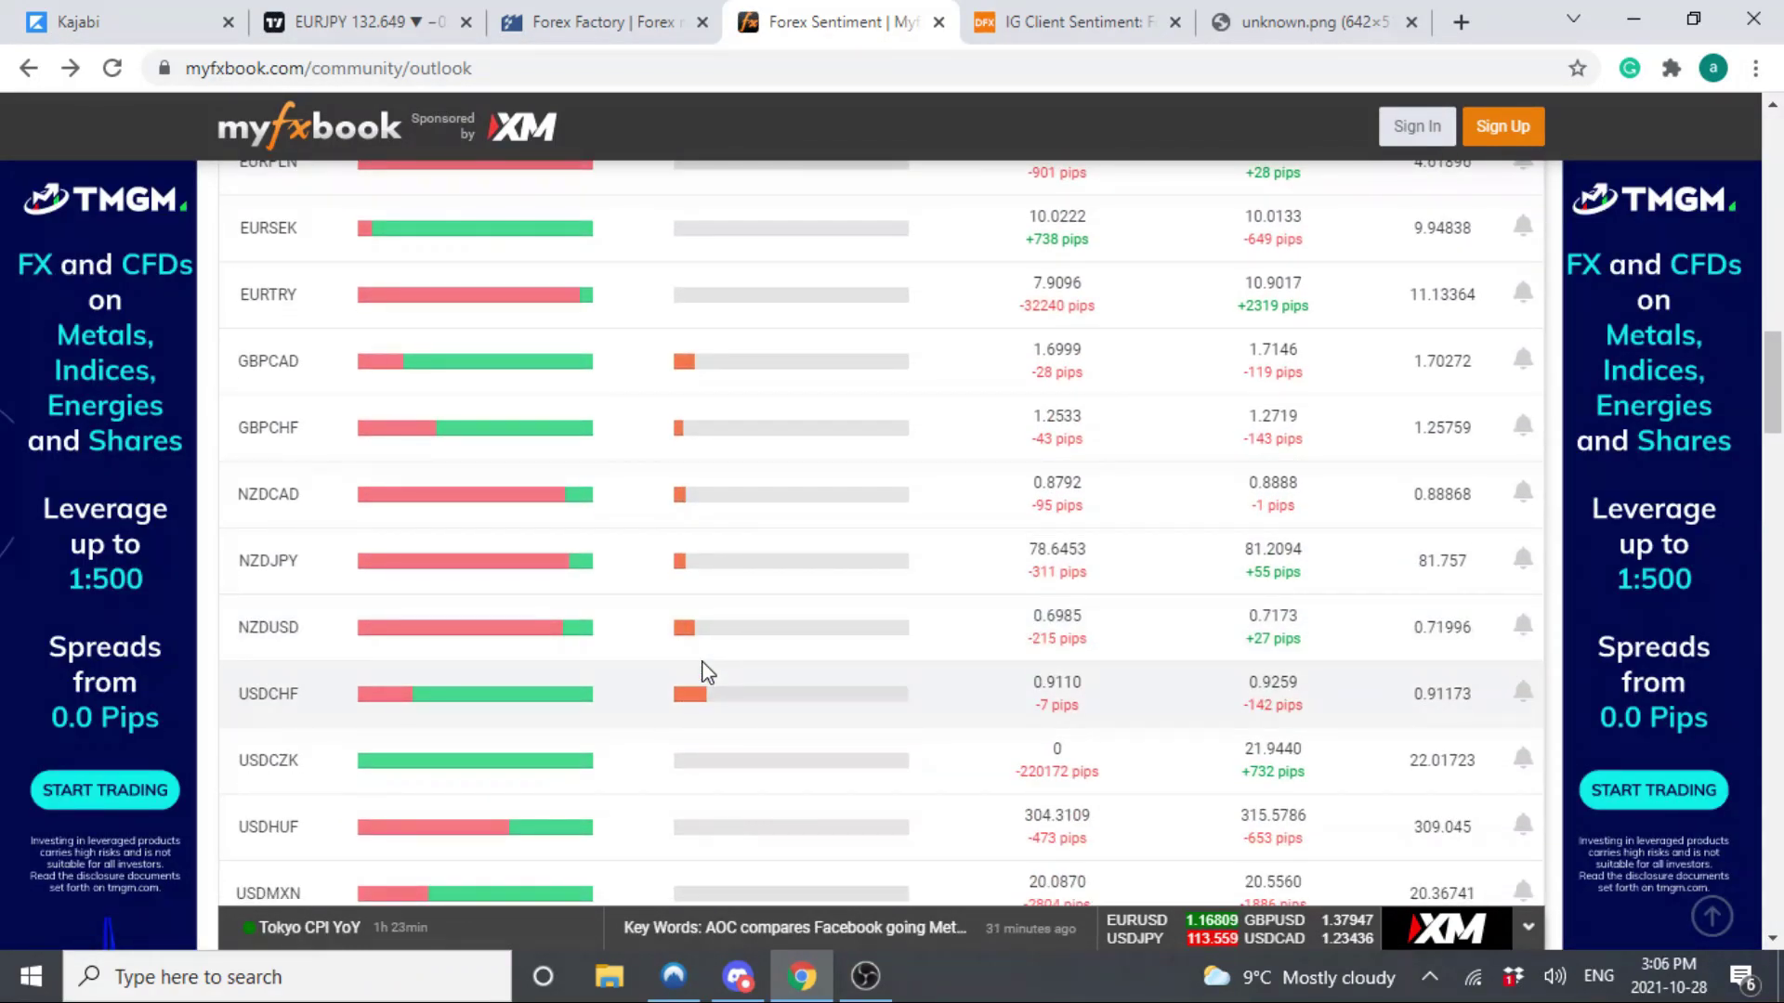
{"action": "scroll", "coordinate": [641, 689], "scroll_direction": "down", "scroll_amount": 10}
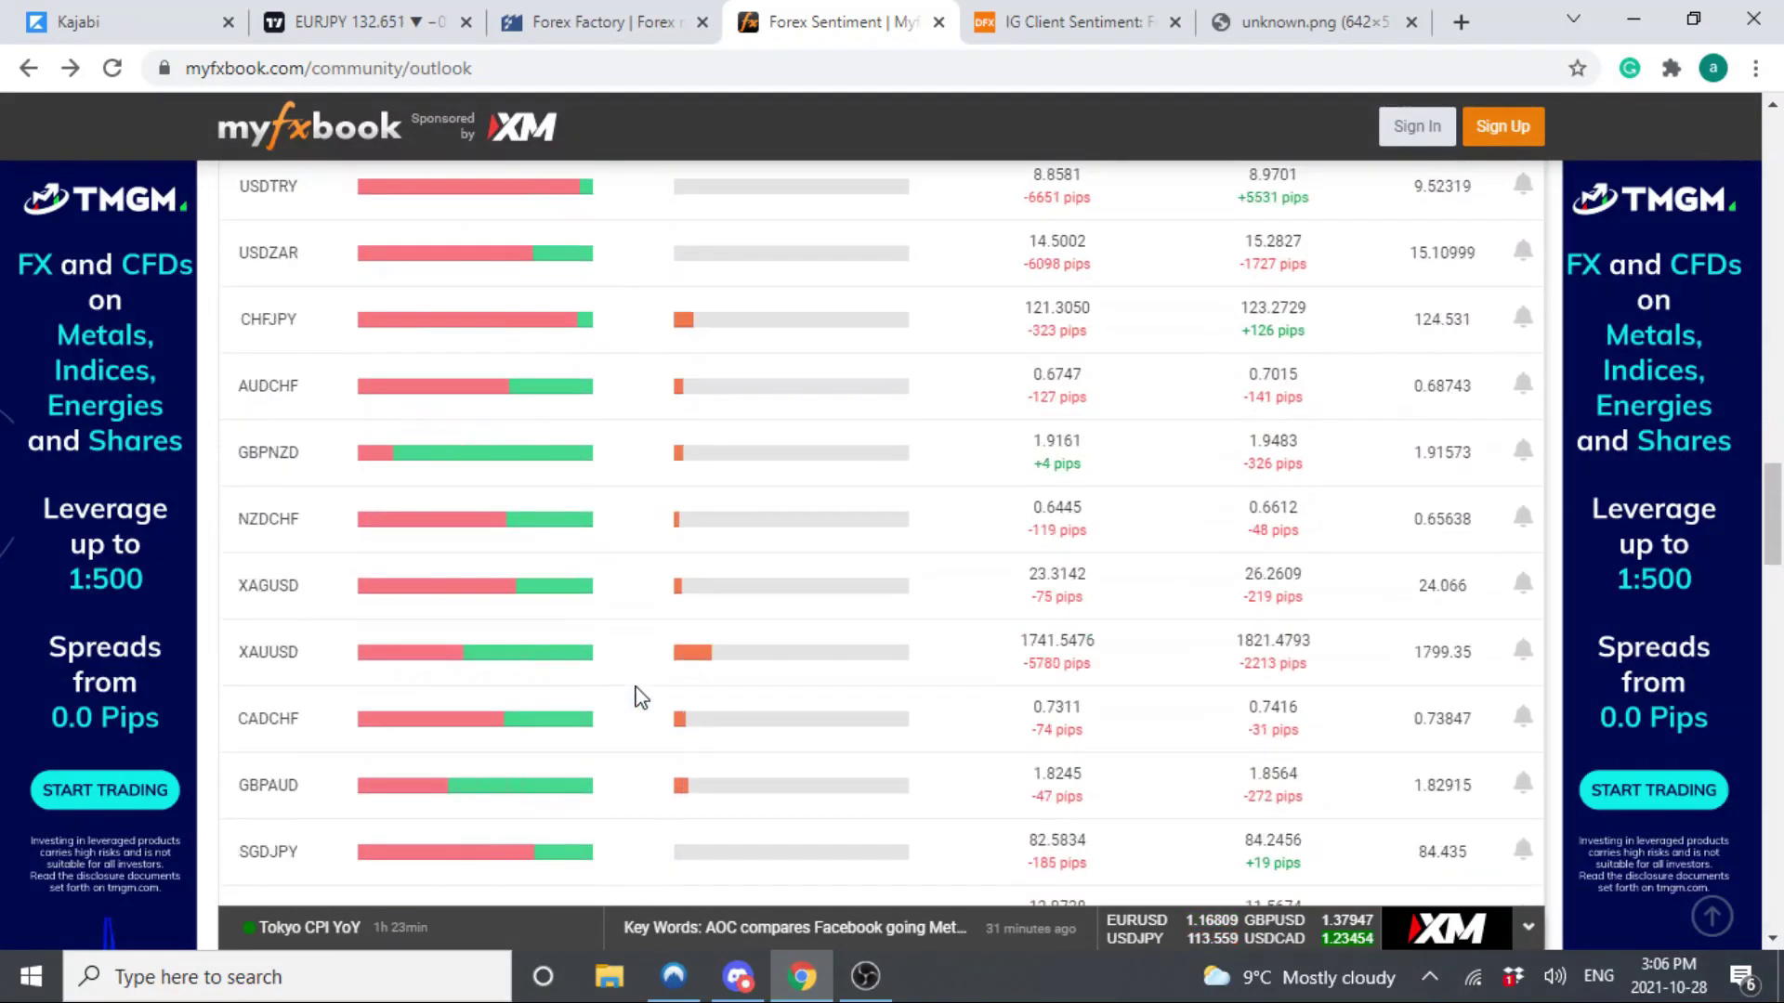
{"action": "scroll", "coordinate": [641, 697], "scroll_direction": "down", "scroll_amount": 20}
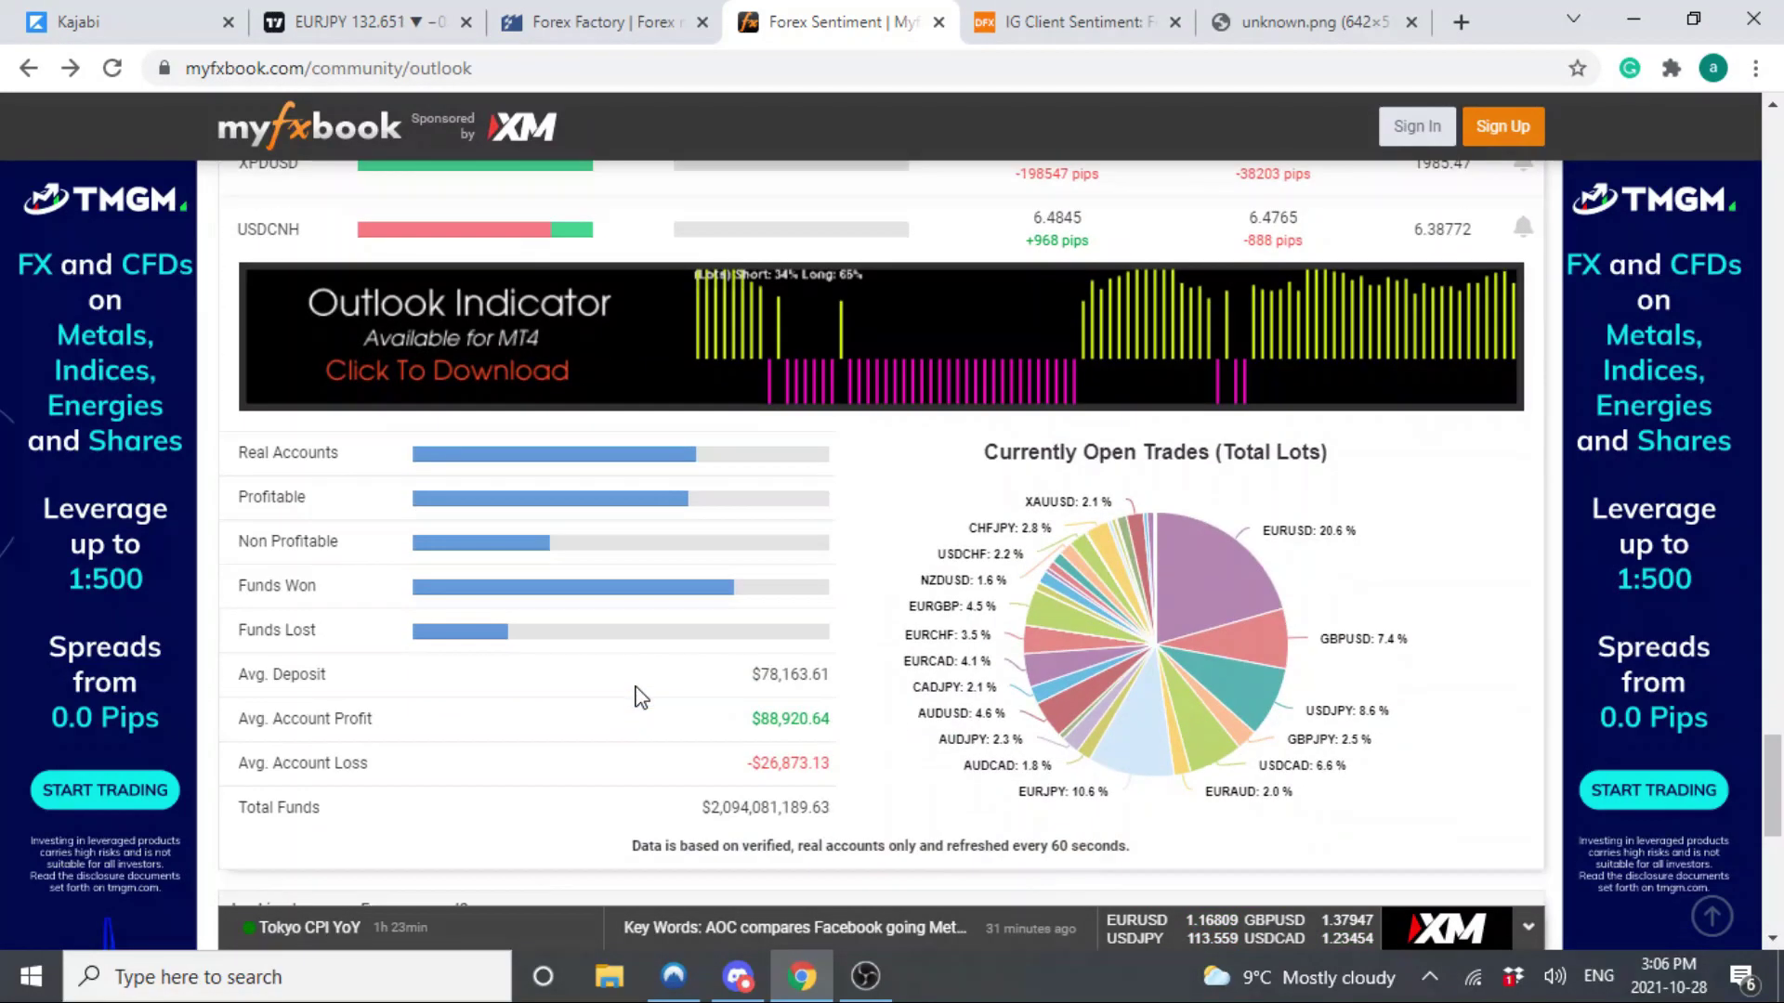
{"action": "scroll", "coordinate": [641, 696], "scroll_direction": "down", "scroll_amount": 3}
{"action": "scroll", "coordinate": [841, 639], "scroll_direction": "up", "scroll_amount": 3}
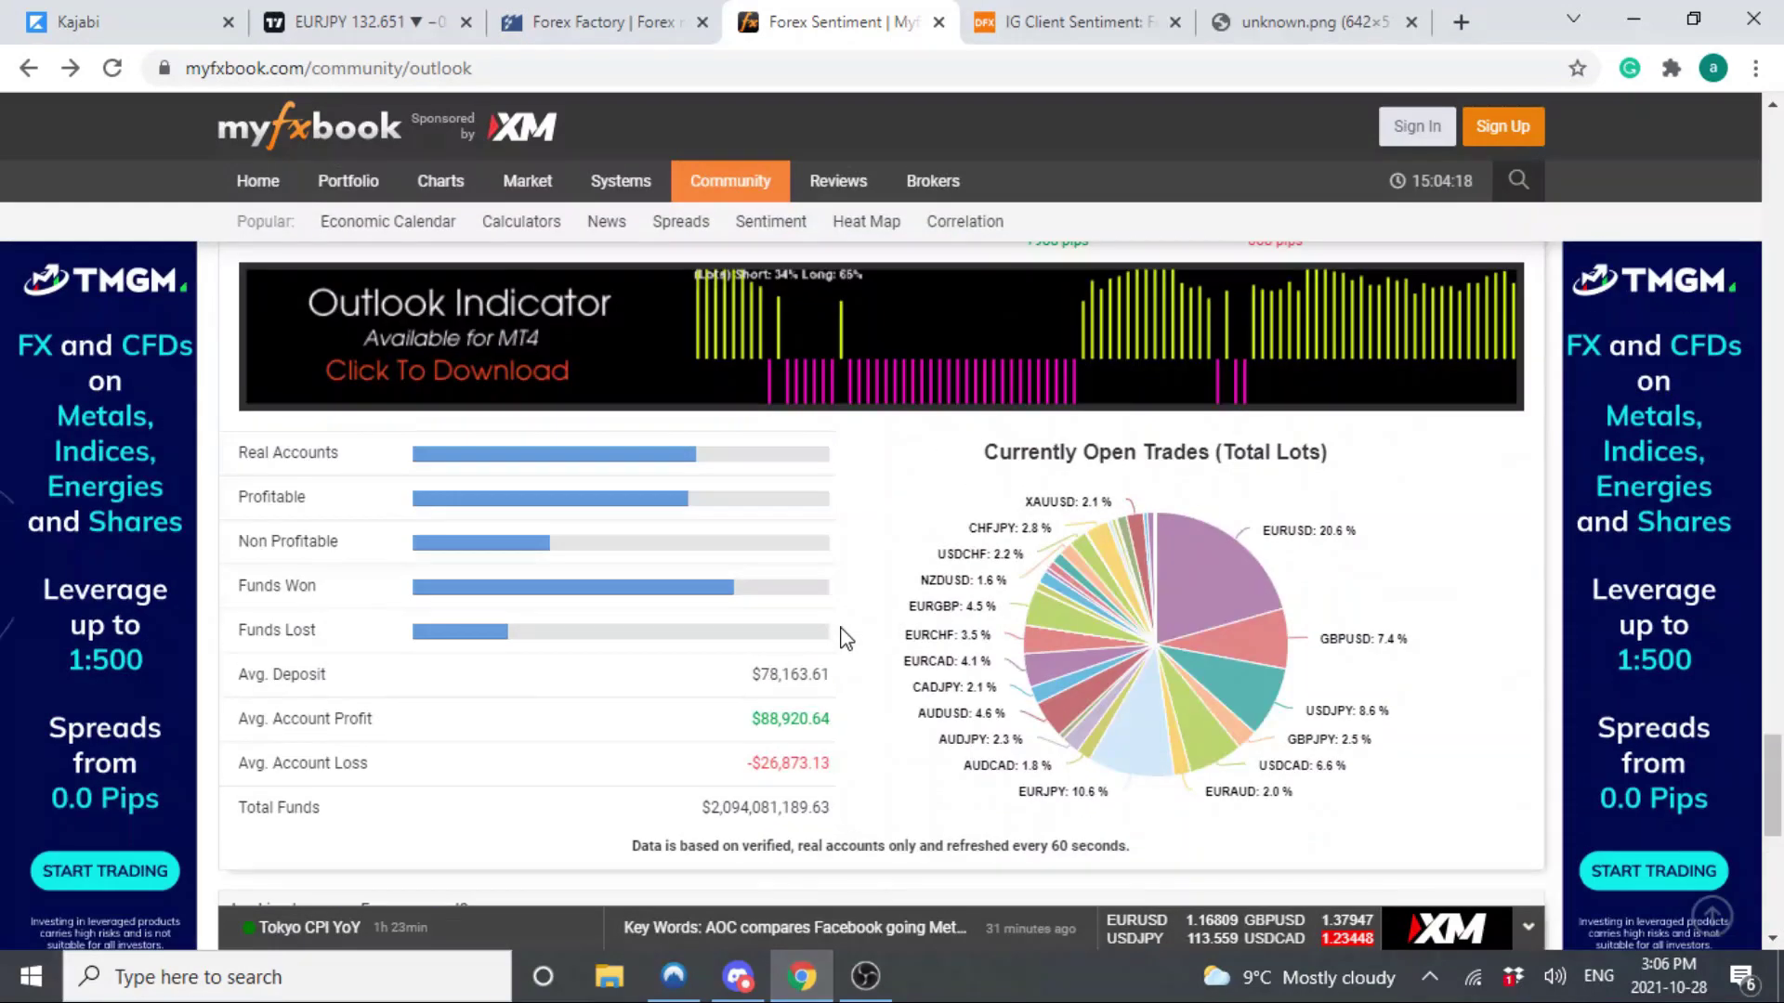
{"action": "scroll", "coordinate": [841, 639], "scroll_direction": "up", "scroll_amount": 3}
{"action": "scroll", "coordinate": [849, 638], "scroll_direction": "down", "scroll_amount": 7}
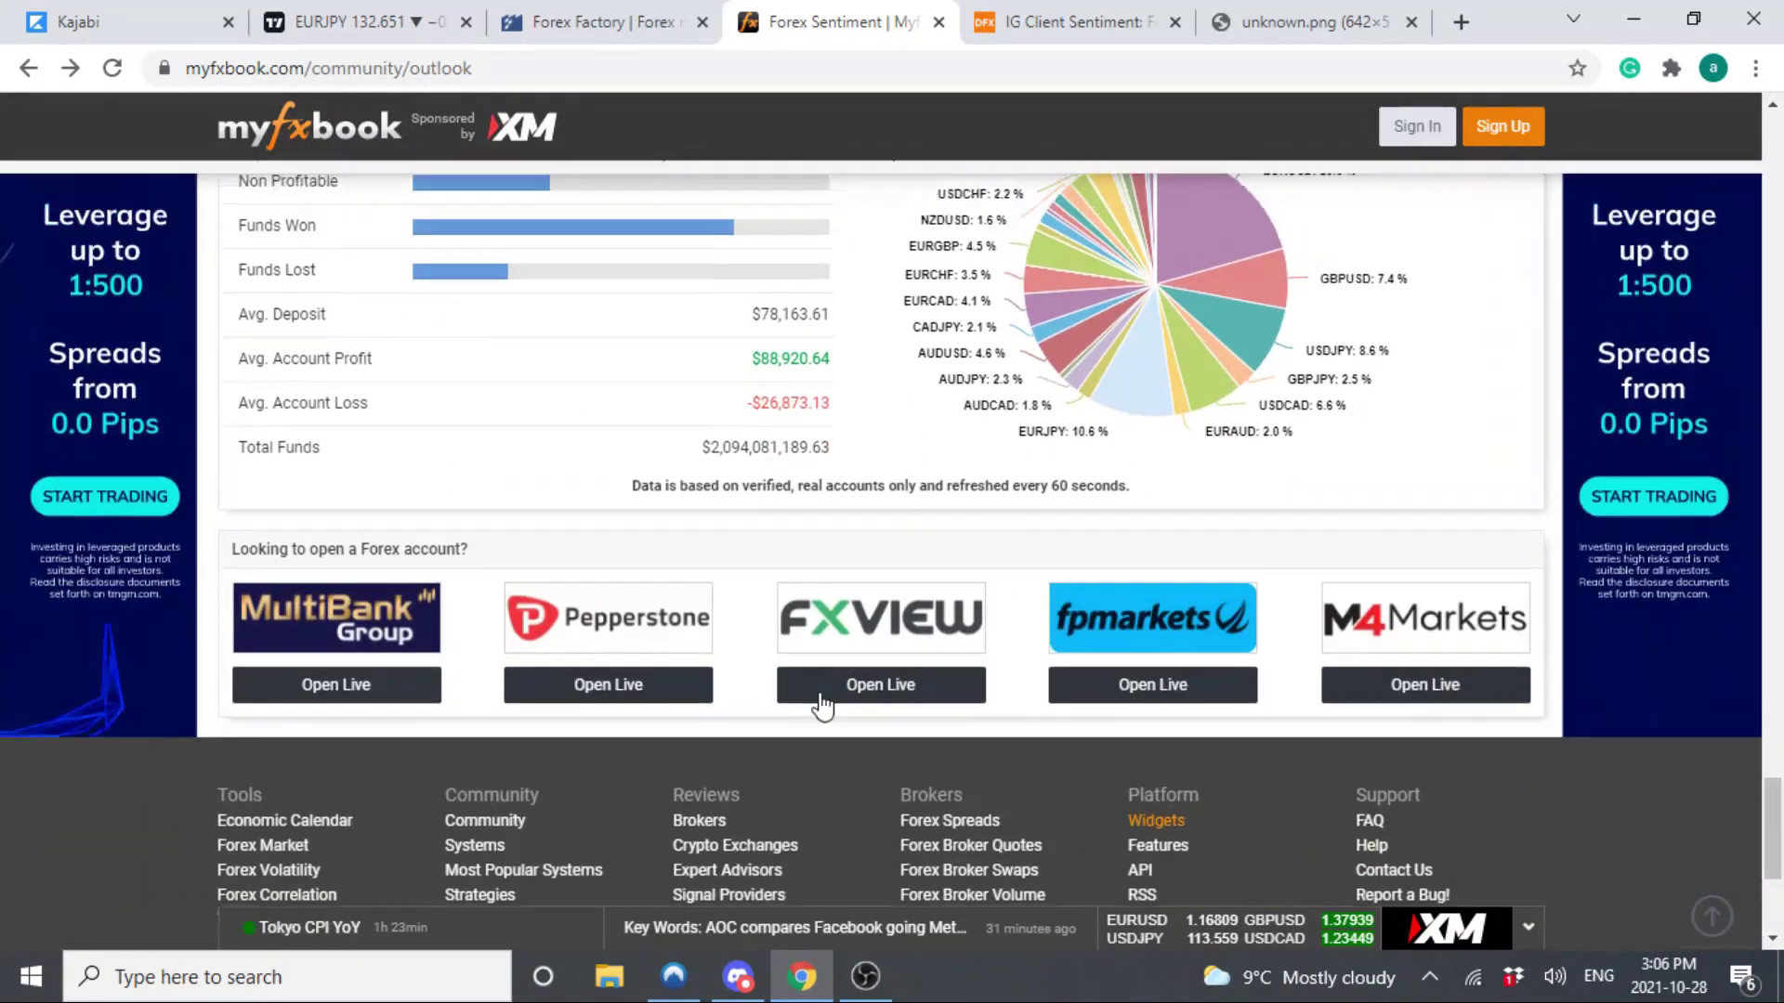
{"action": "scroll", "coordinate": [822, 706], "scroll_direction": "up", "scroll_amount": 4}
{"action": "scroll", "coordinate": [822, 706], "scroll_direction": "down", "scroll_amount": 6}
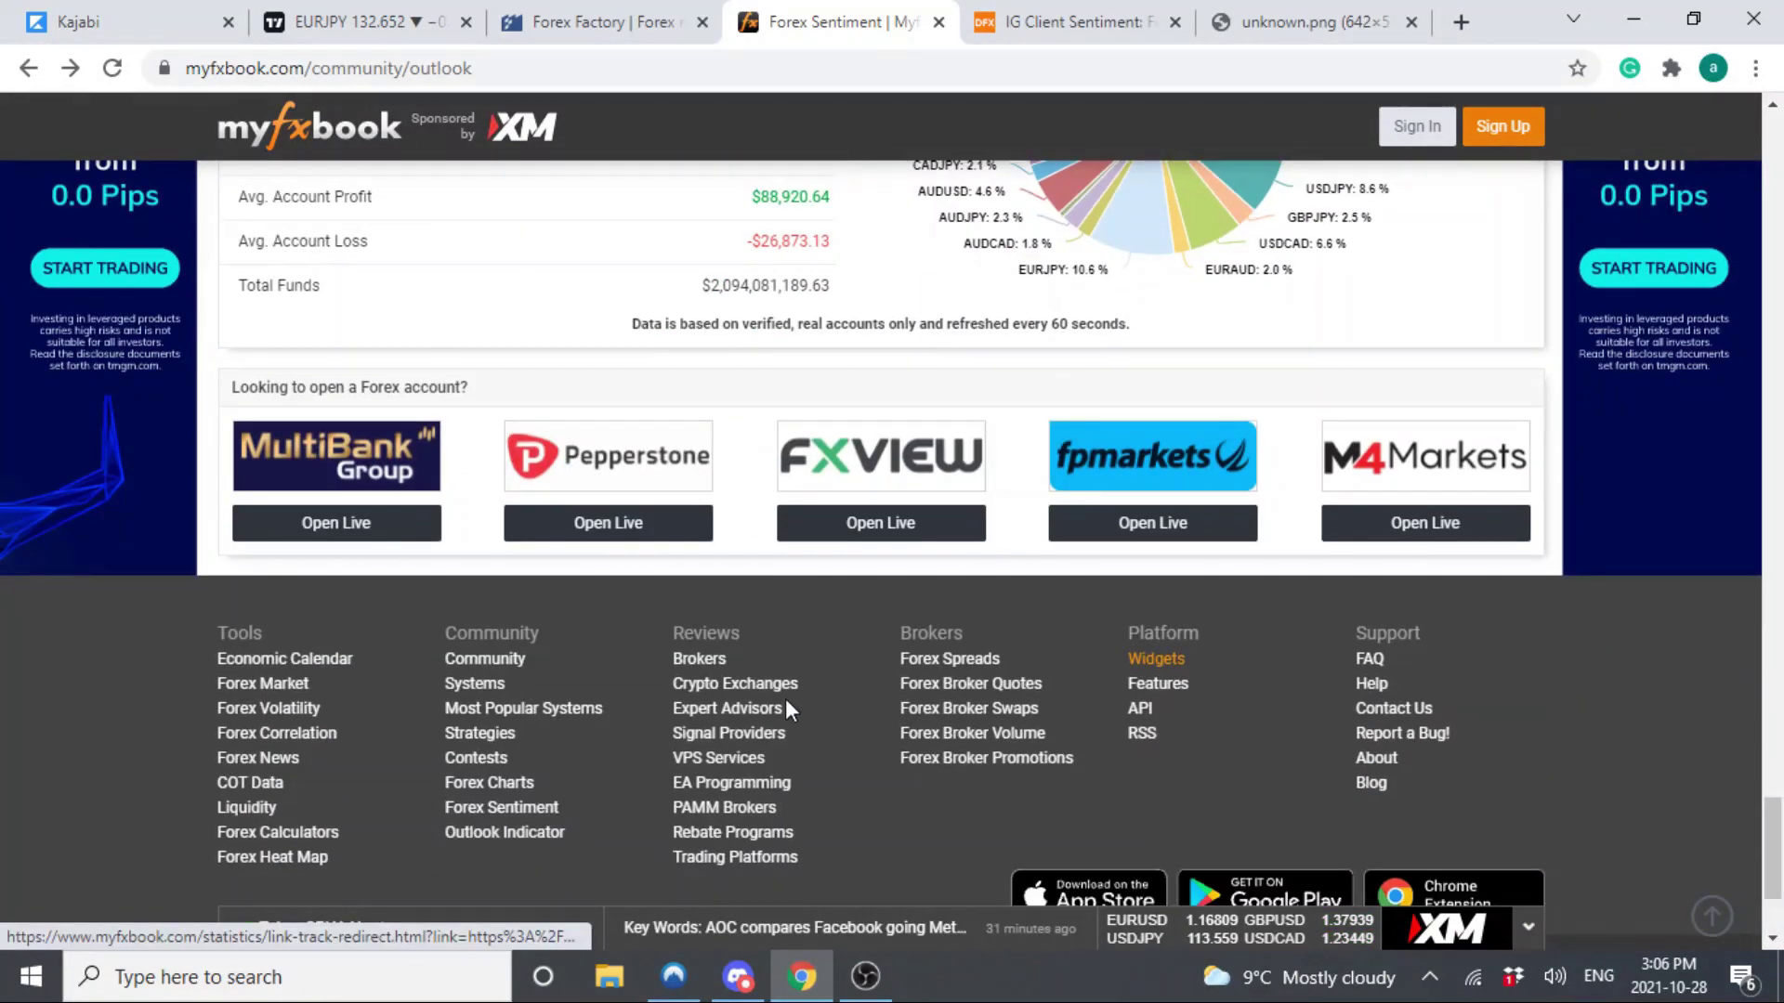
{"action": "scroll", "coordinate": [784, 699], "scroll_direction": "up", "scroll_amount": 6}
{"action": "scroll", "coordinate": [848, 725], "scroll_direction": "up", "scroll_amount": 5}
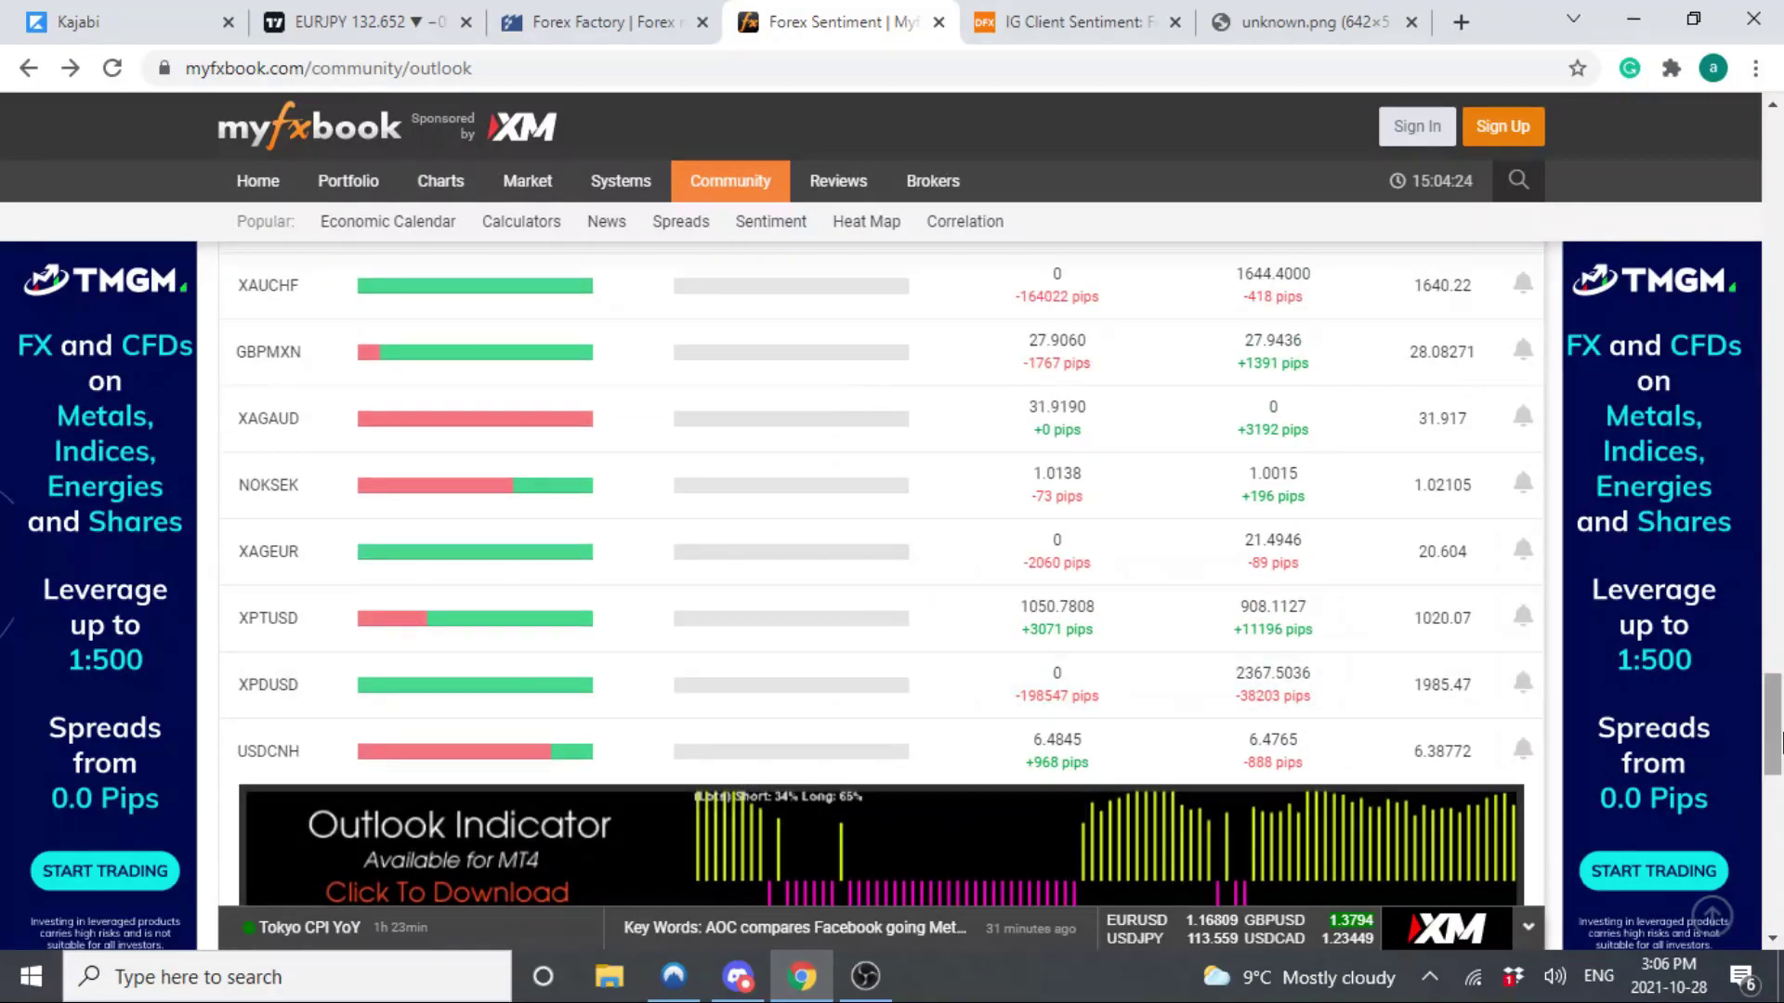
{"action": "left_click_drag", "start_coordinate": [1773, 725], "coordinate": [1779, 190]}
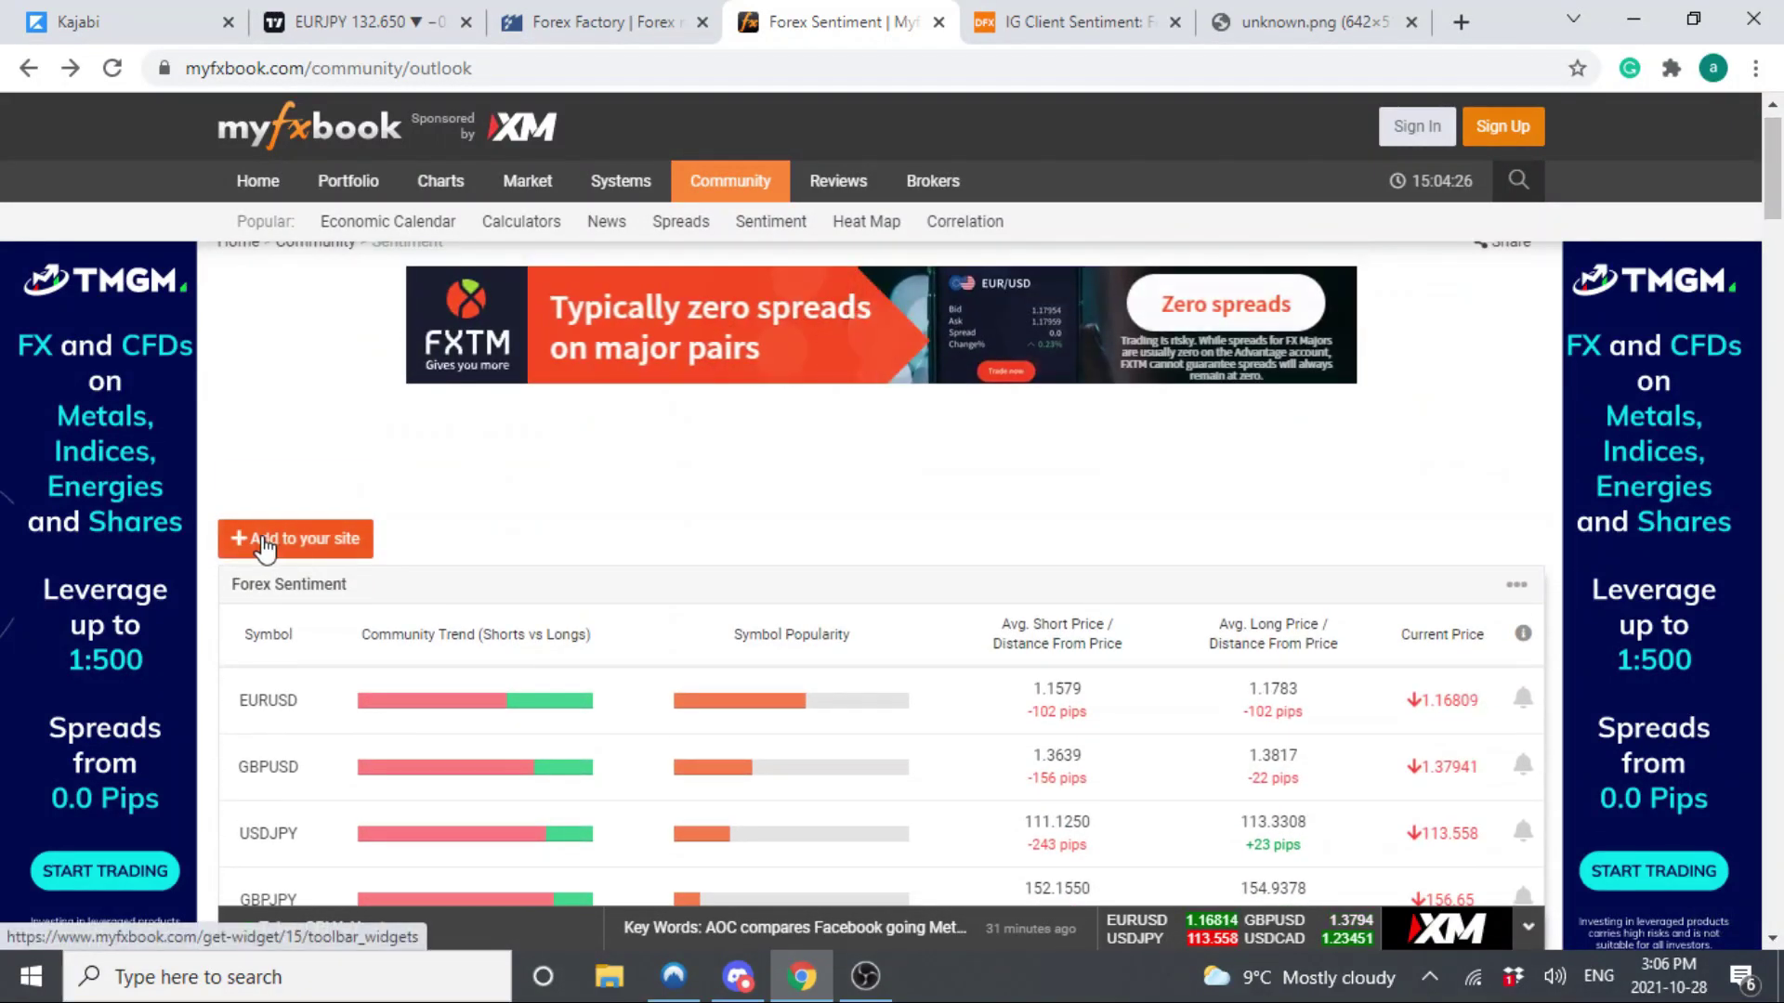
{"action": "left_click", "coordinate": [271, 541]}
{"action": "scroll", "coordinate": [720, 707], "scroll_direction": "down", "scroll_amount": 3}
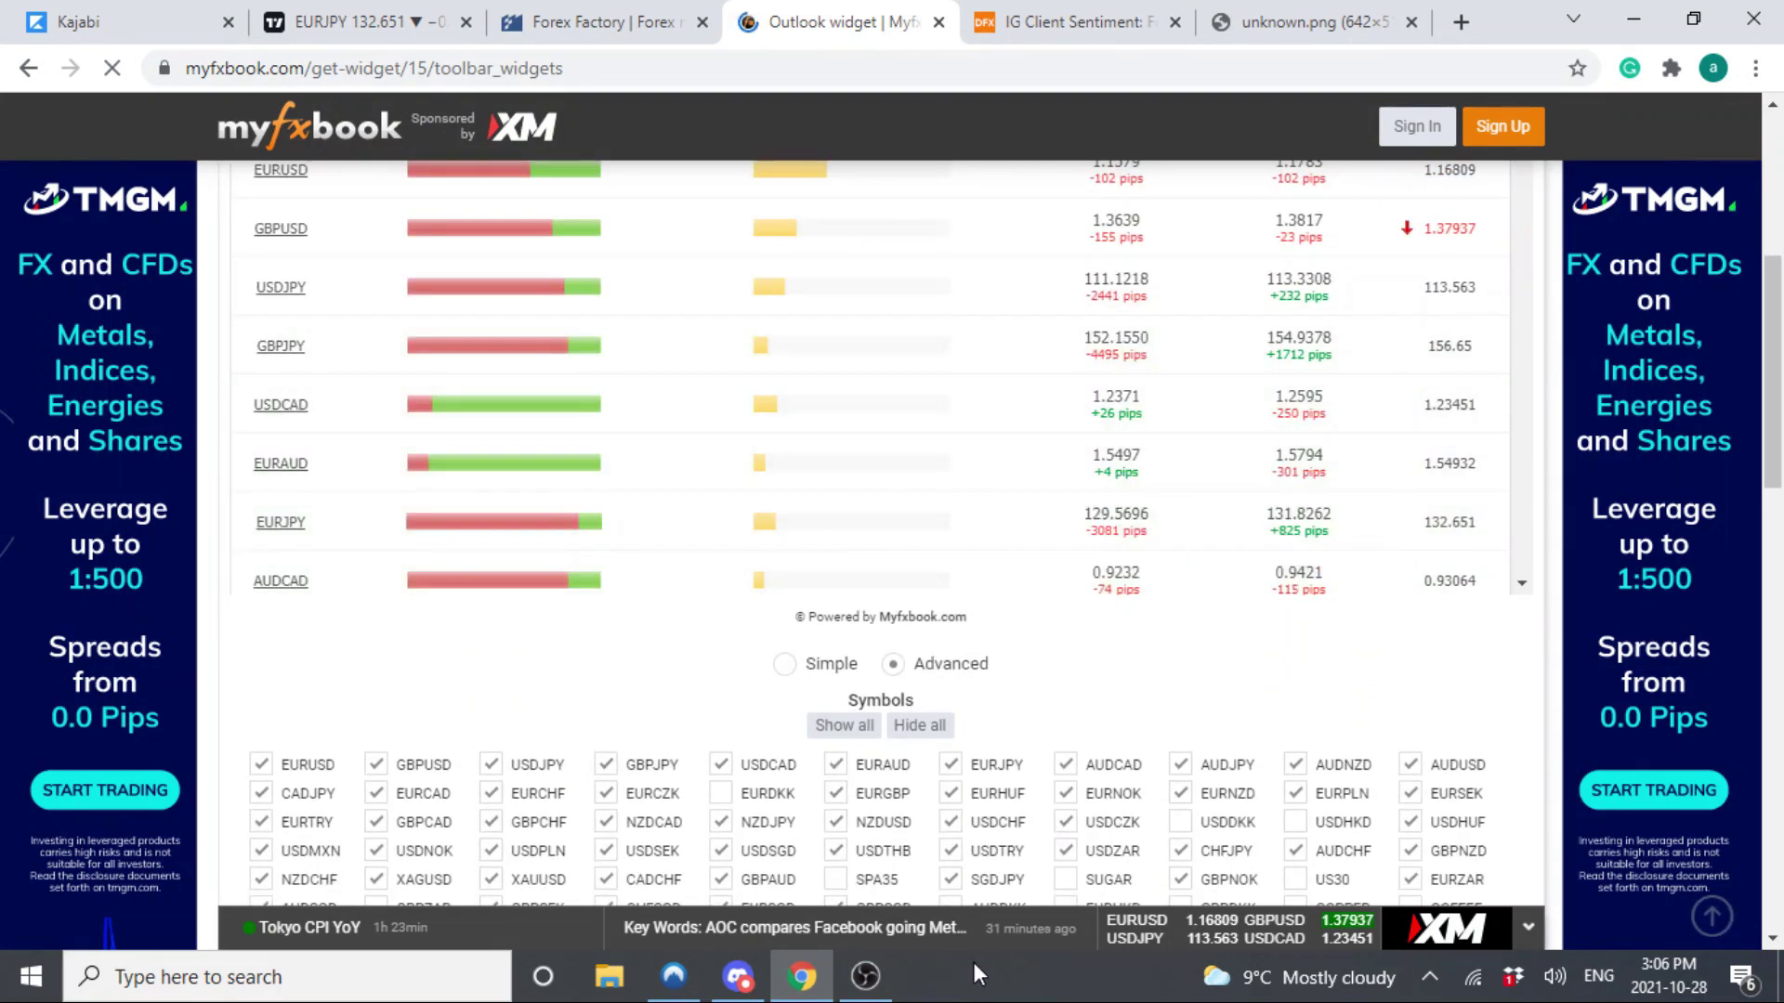
{"action": "scroll", "coordinate": [585, 502], "scroll_direction": "up", "scroll_amount": 4}
{"action": "scroll", "coordinate": [557, 666], "scroll_direction": "down", "scroll_amount": 6}
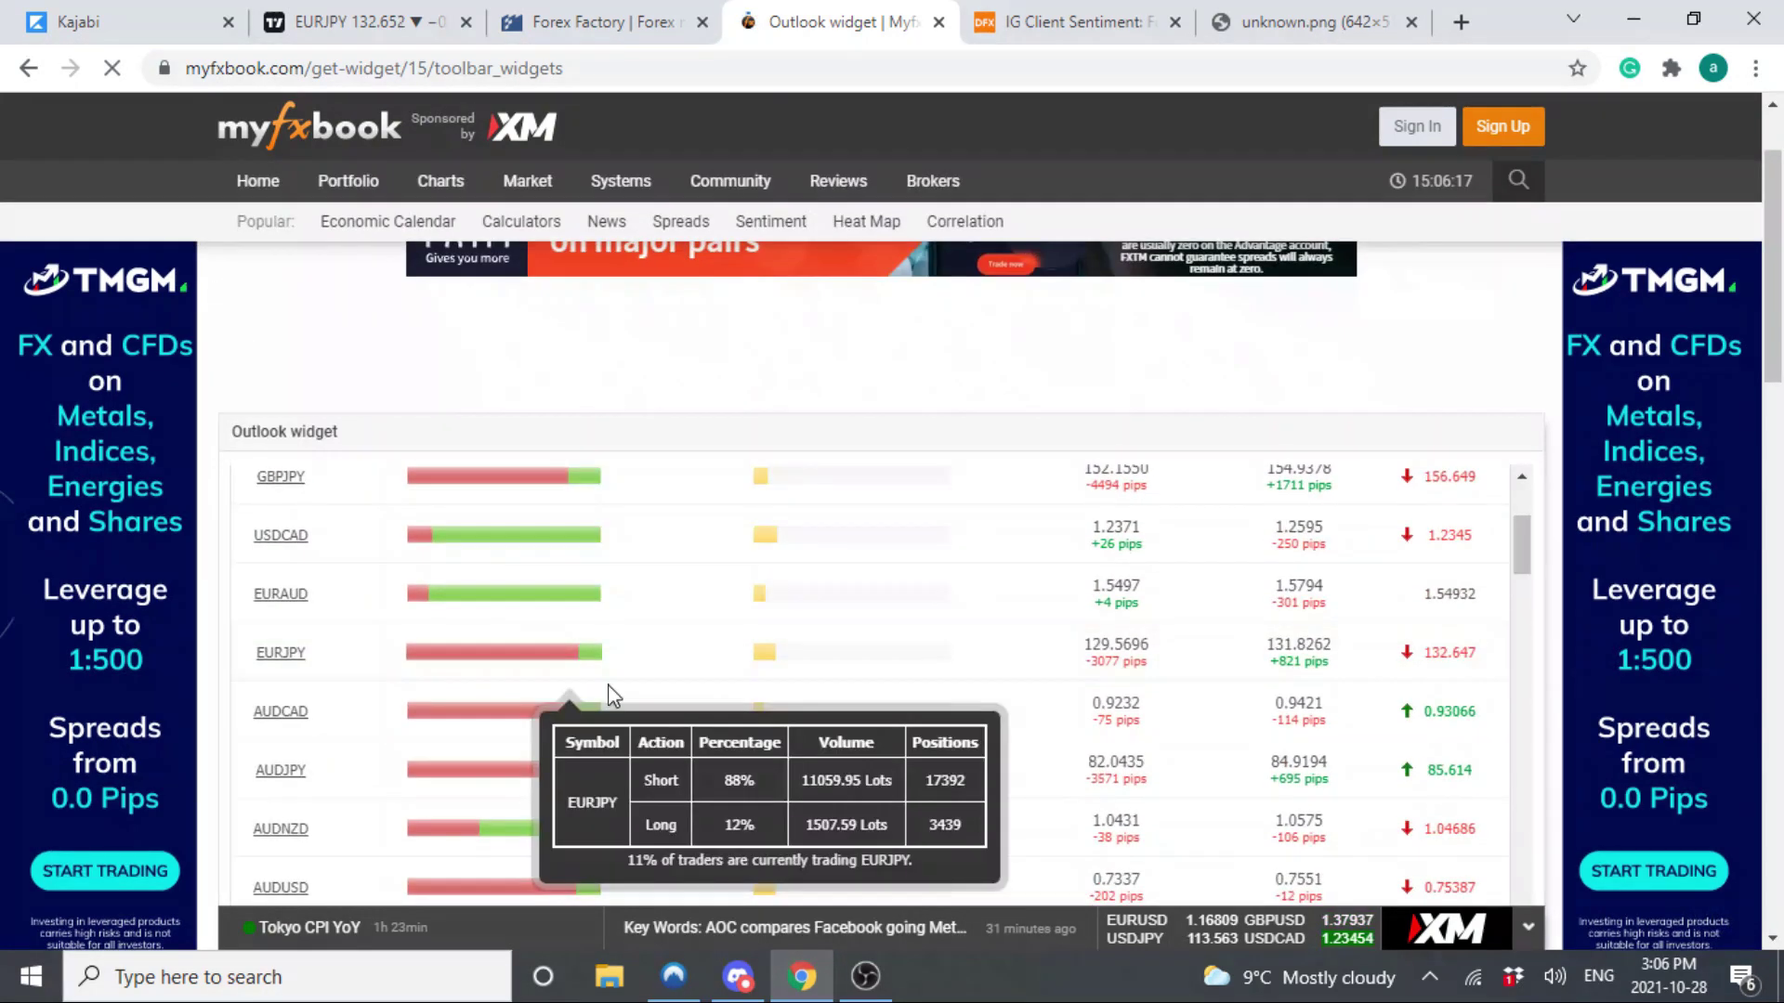
{"action": "left_click", "coordinate": [24, 70]}
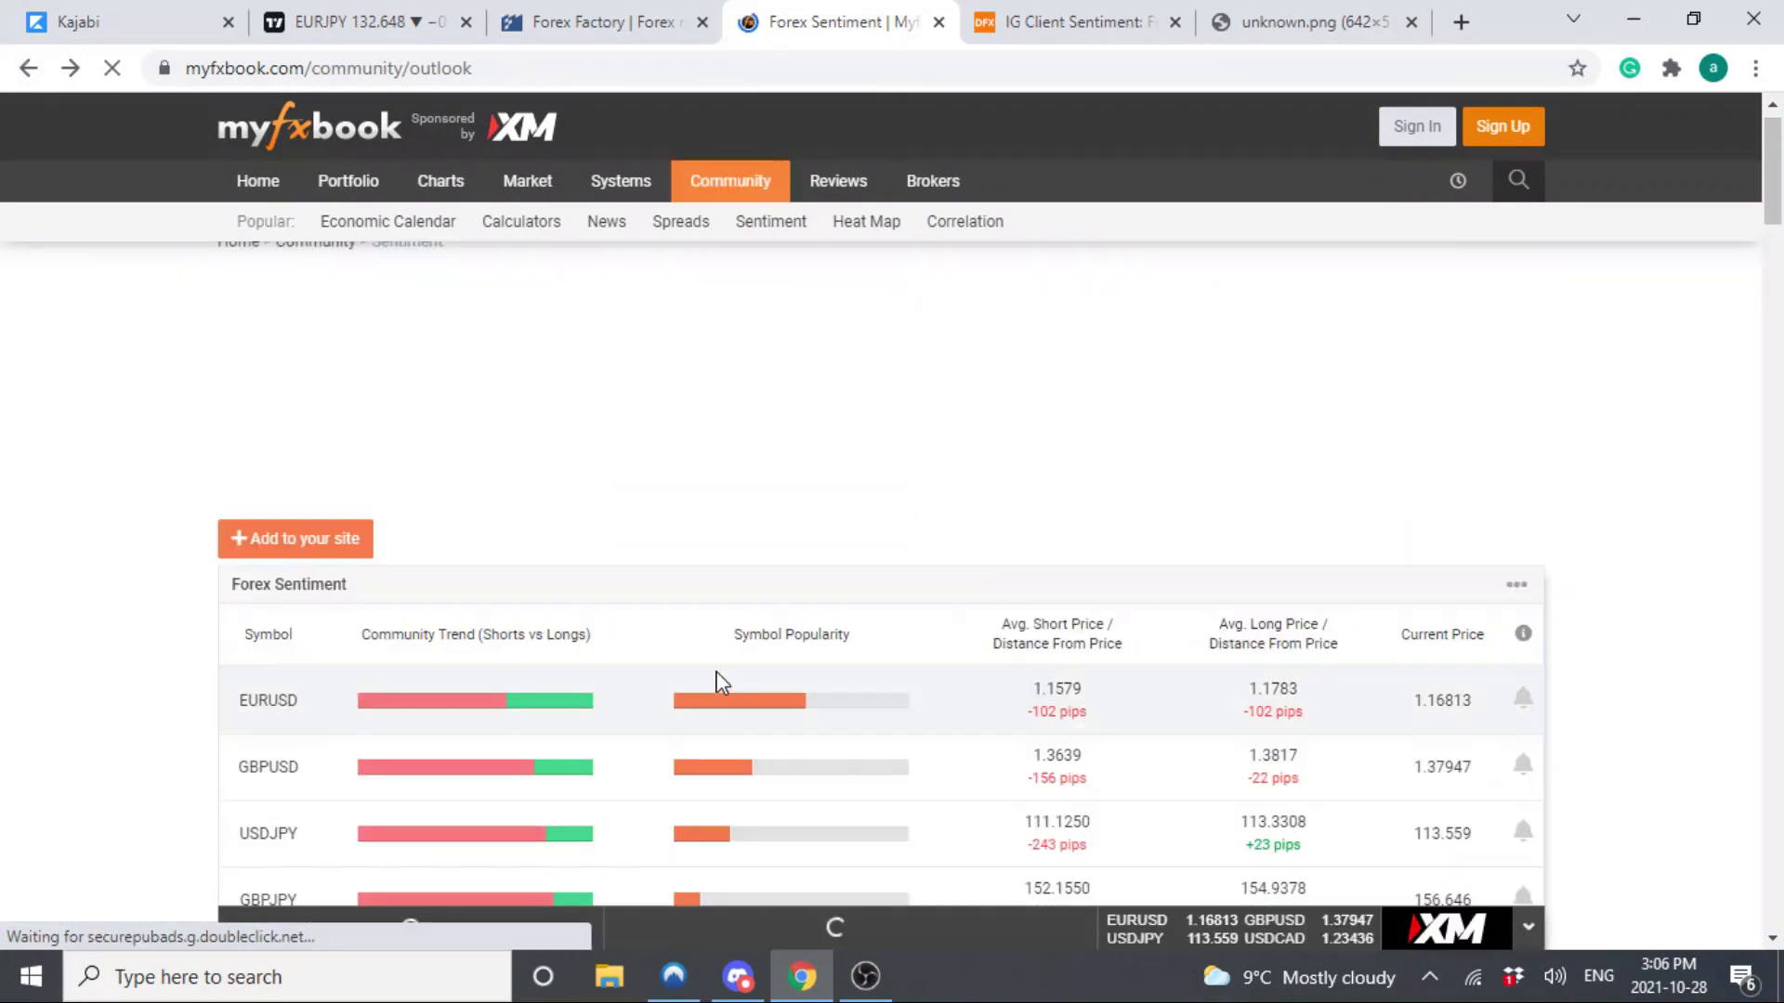
{"action": "scroll", "coordinate": [388, 676], "scroll_direction": "down", "scroll_amount": 12}
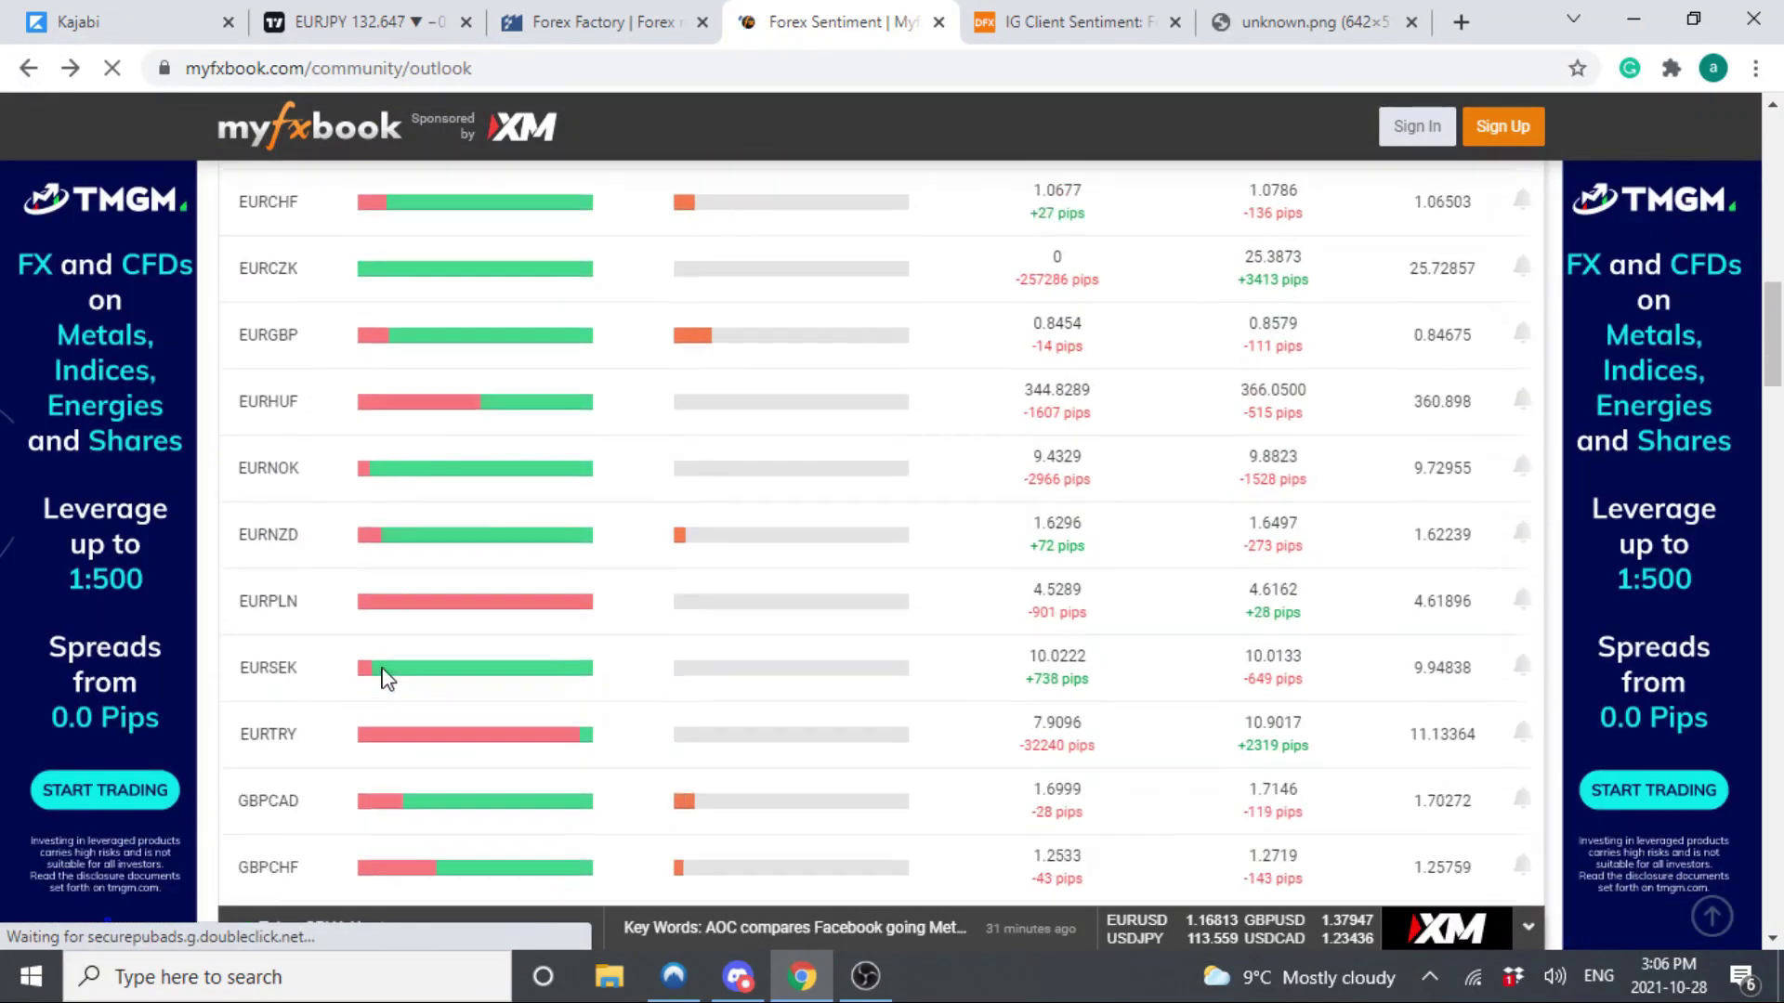
{"action": "scroll", "coordinate": [387, 679], "scroll_direction": "down", "scroll_amount": 3}
{"action": "scroll", "coordinate": [379, 677], "scroll_direction": "up", "scroll_amount": 1}
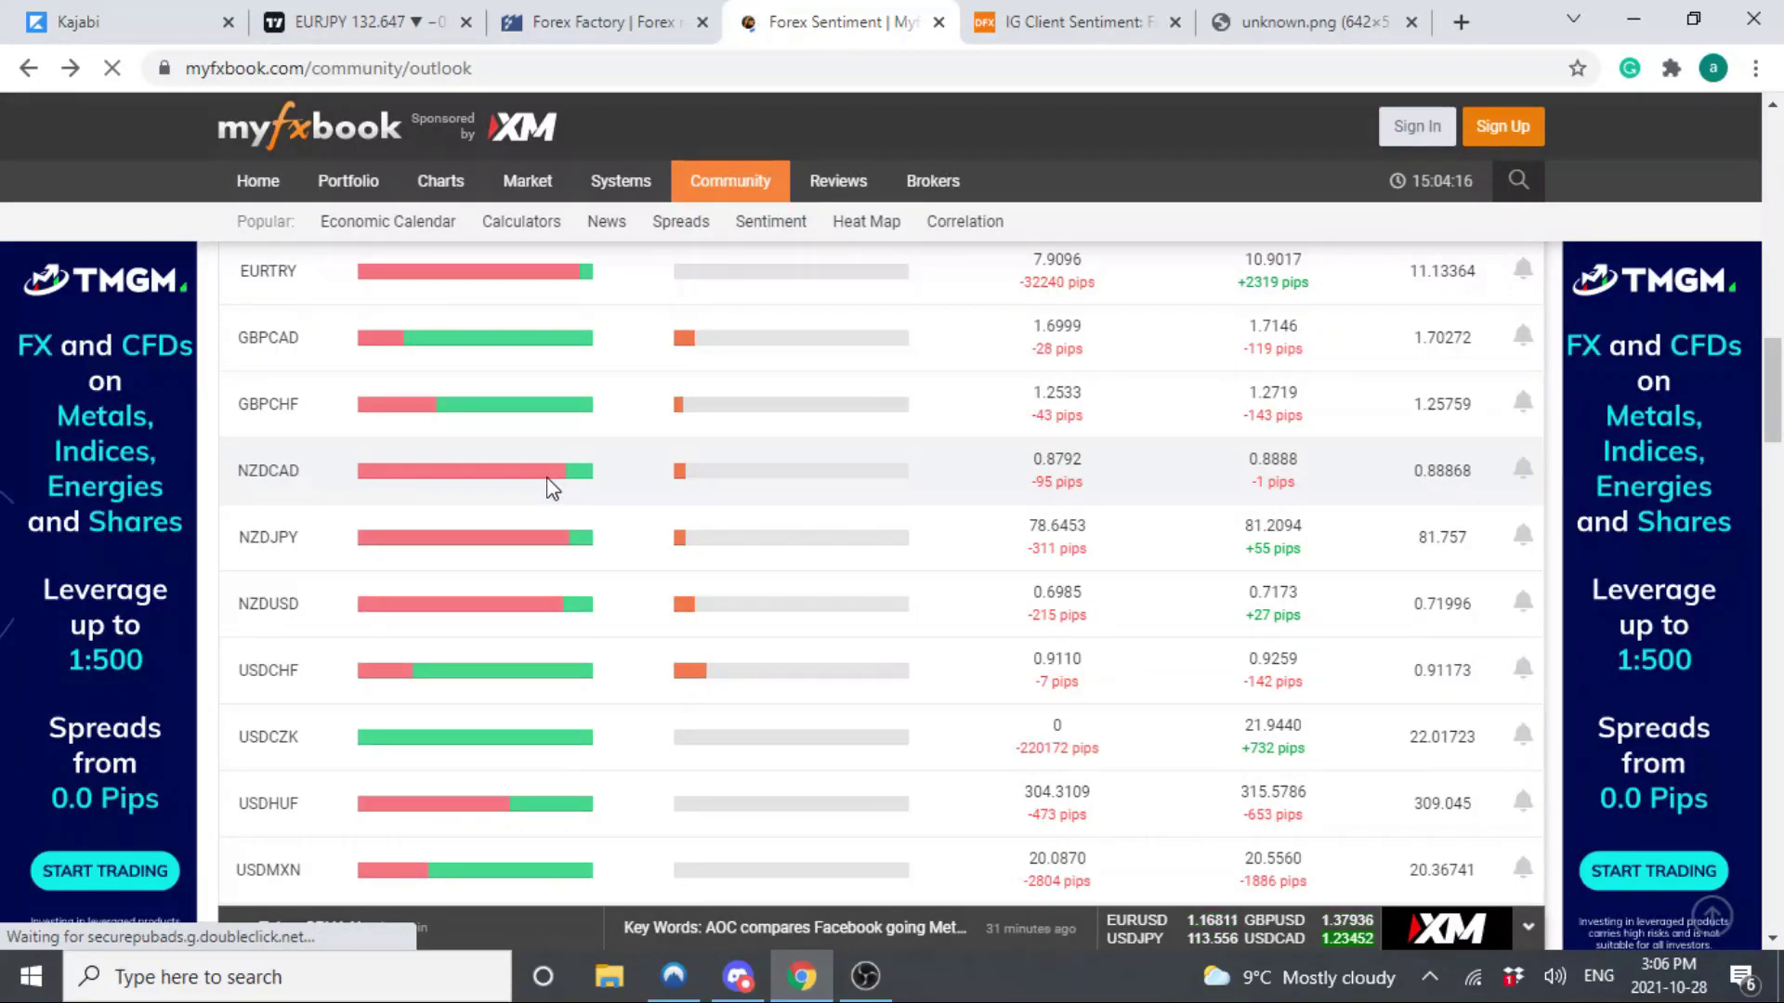
{"action": "left_click", "coordinate": [353, 22]}
- Load the SAXO NZDCAD daily chart in TradingView, then switch over to Discord
{"action": "left_click", "coordinate": [148, 116]}
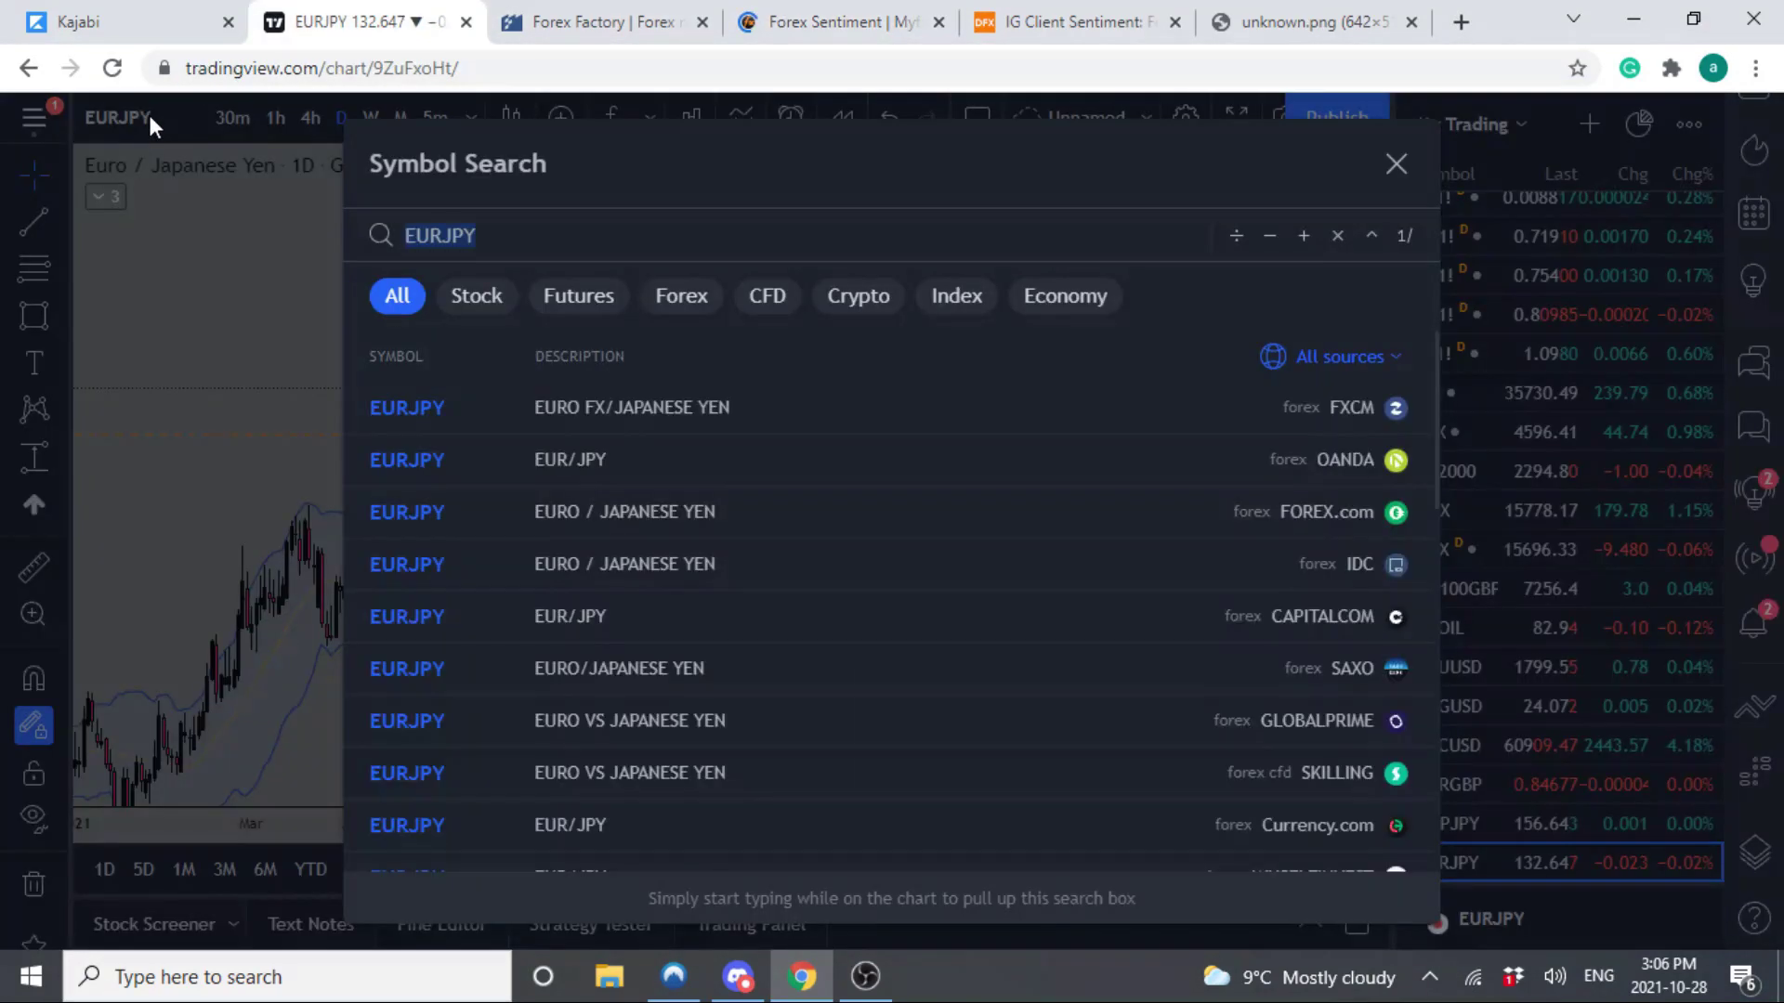
{"action": "type", "text": "NZDCAD"}
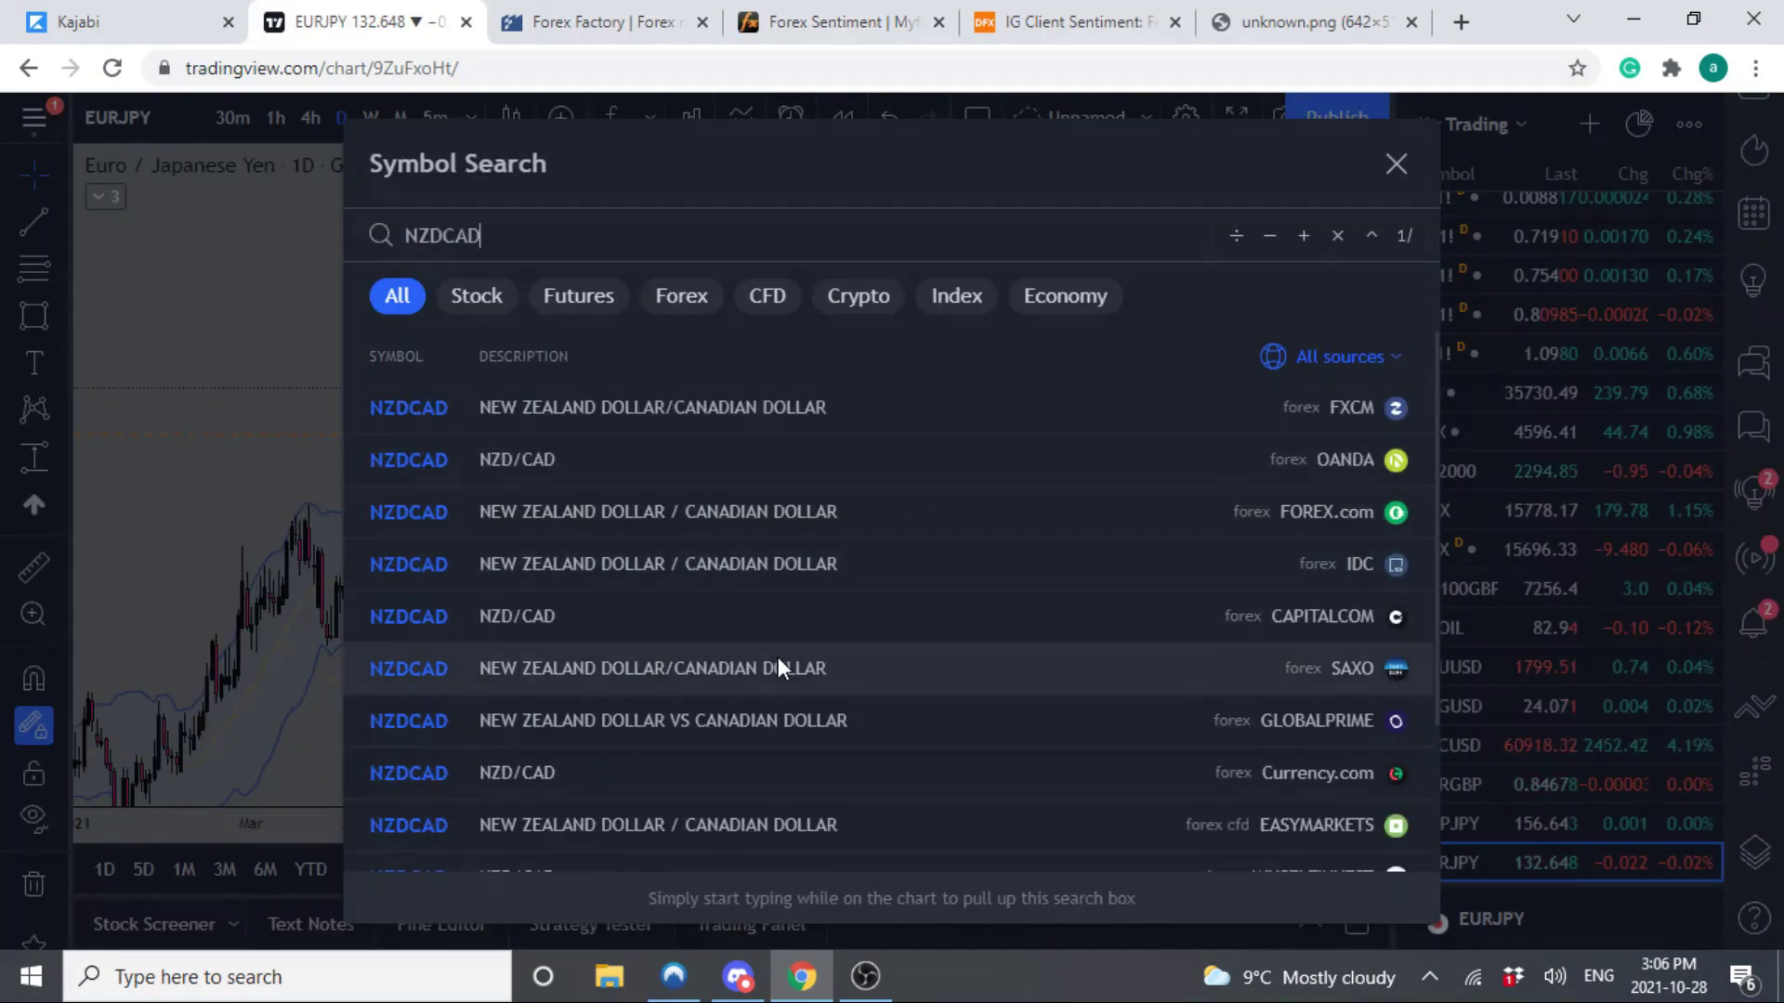
{"action": "left_click", "coordinate": [778, 668]}
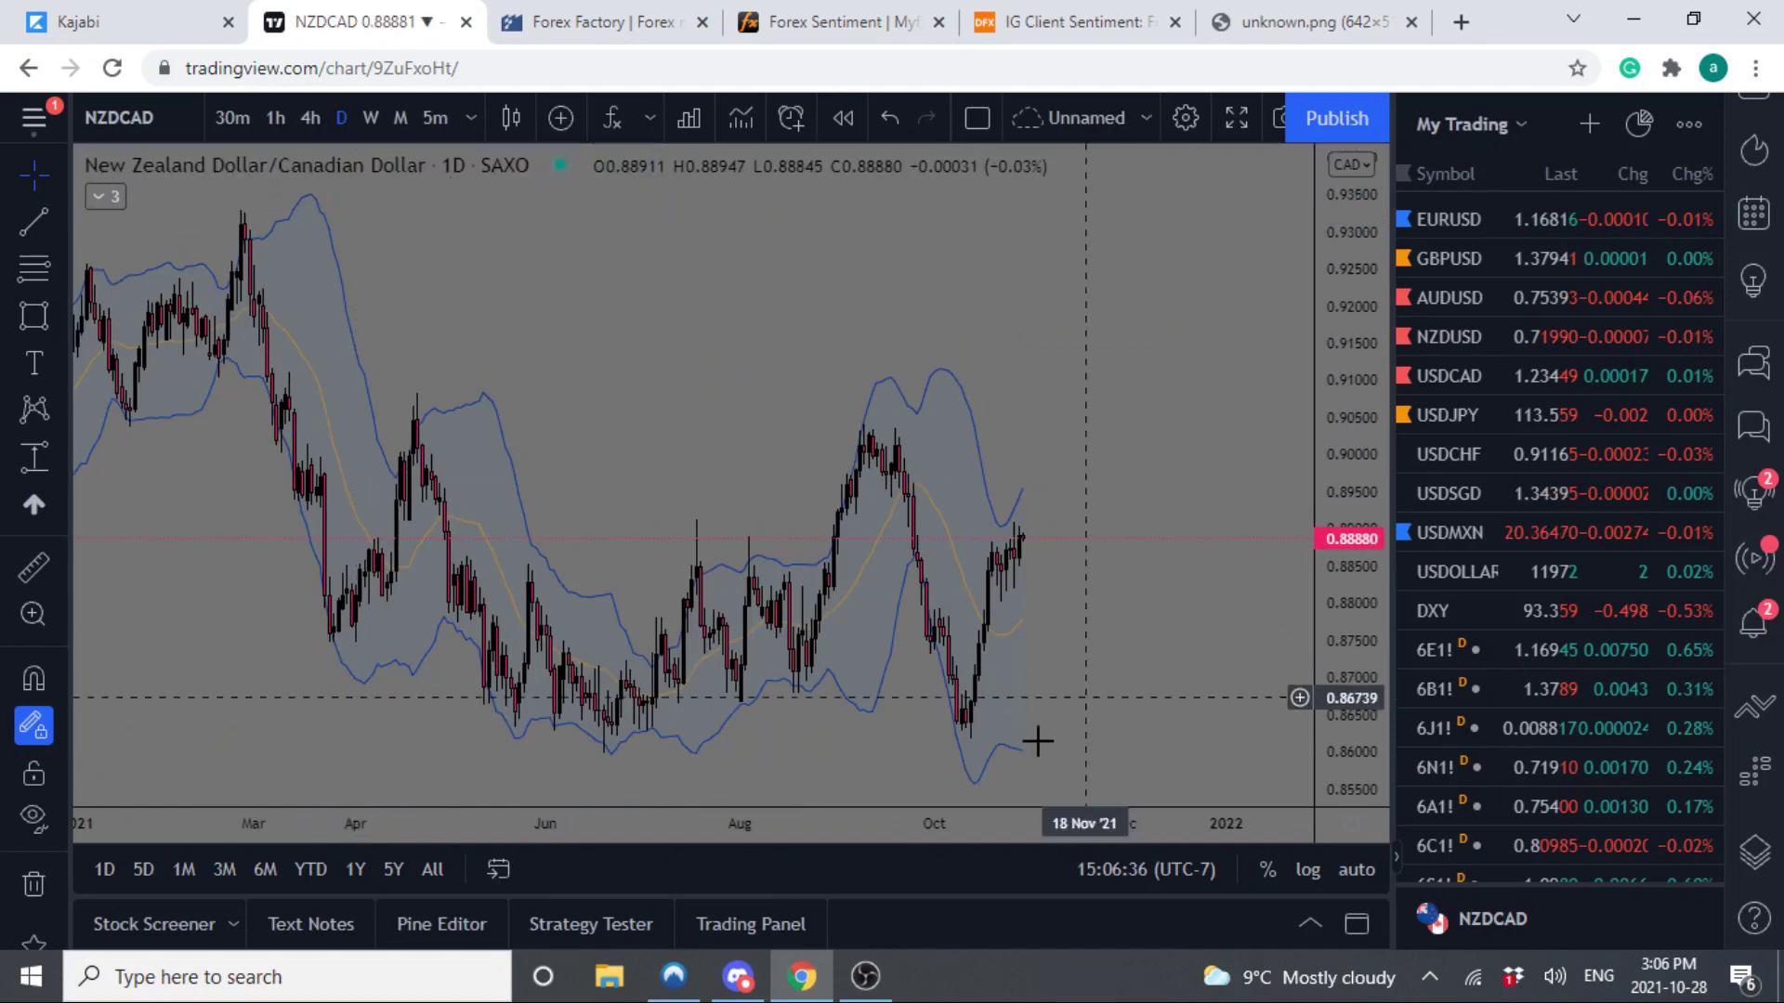
{"action": "scroll", "coordinate": [1004, 638], "scroll_direction": "up", "scroll_amount": 2}
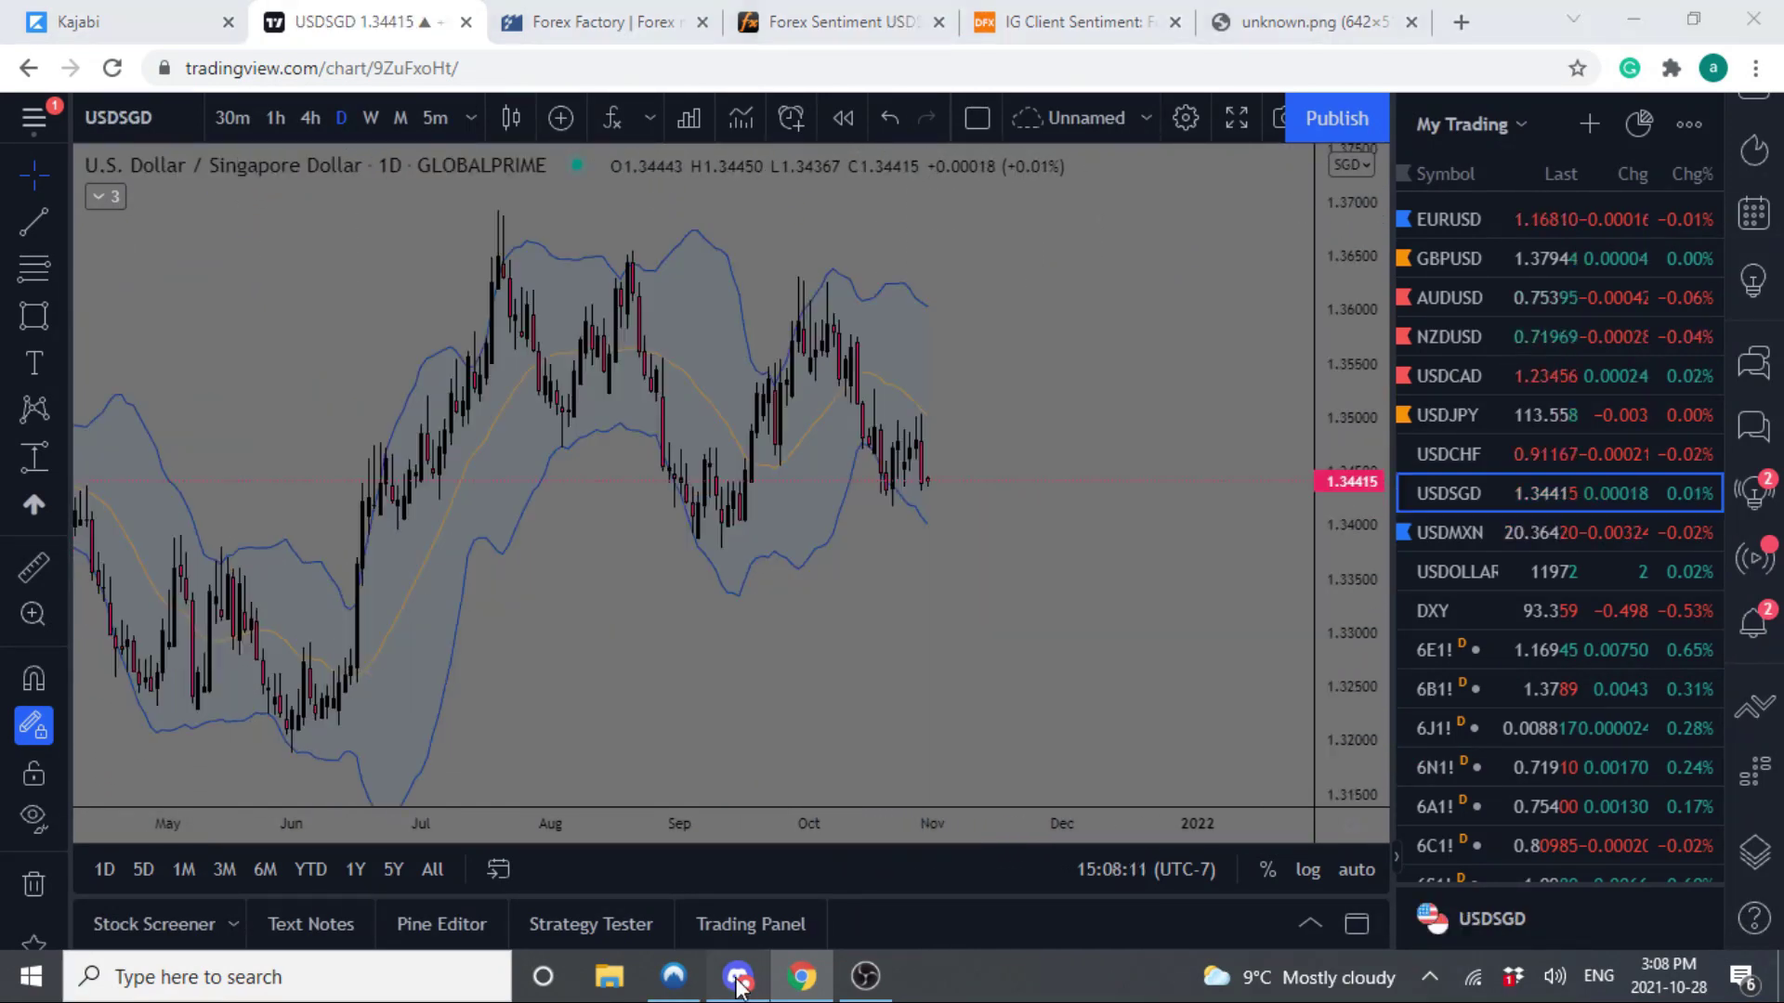
{"action": "left_click", "coordinate": [738, 977]}
- Skim the backtesting-journaling-notes sentiment post, then return to TradingView's USDSGD chart
{"action": "scroll", "coordinate": [262, 647], "scroll_direction": "down", "scroll_amount": 3}
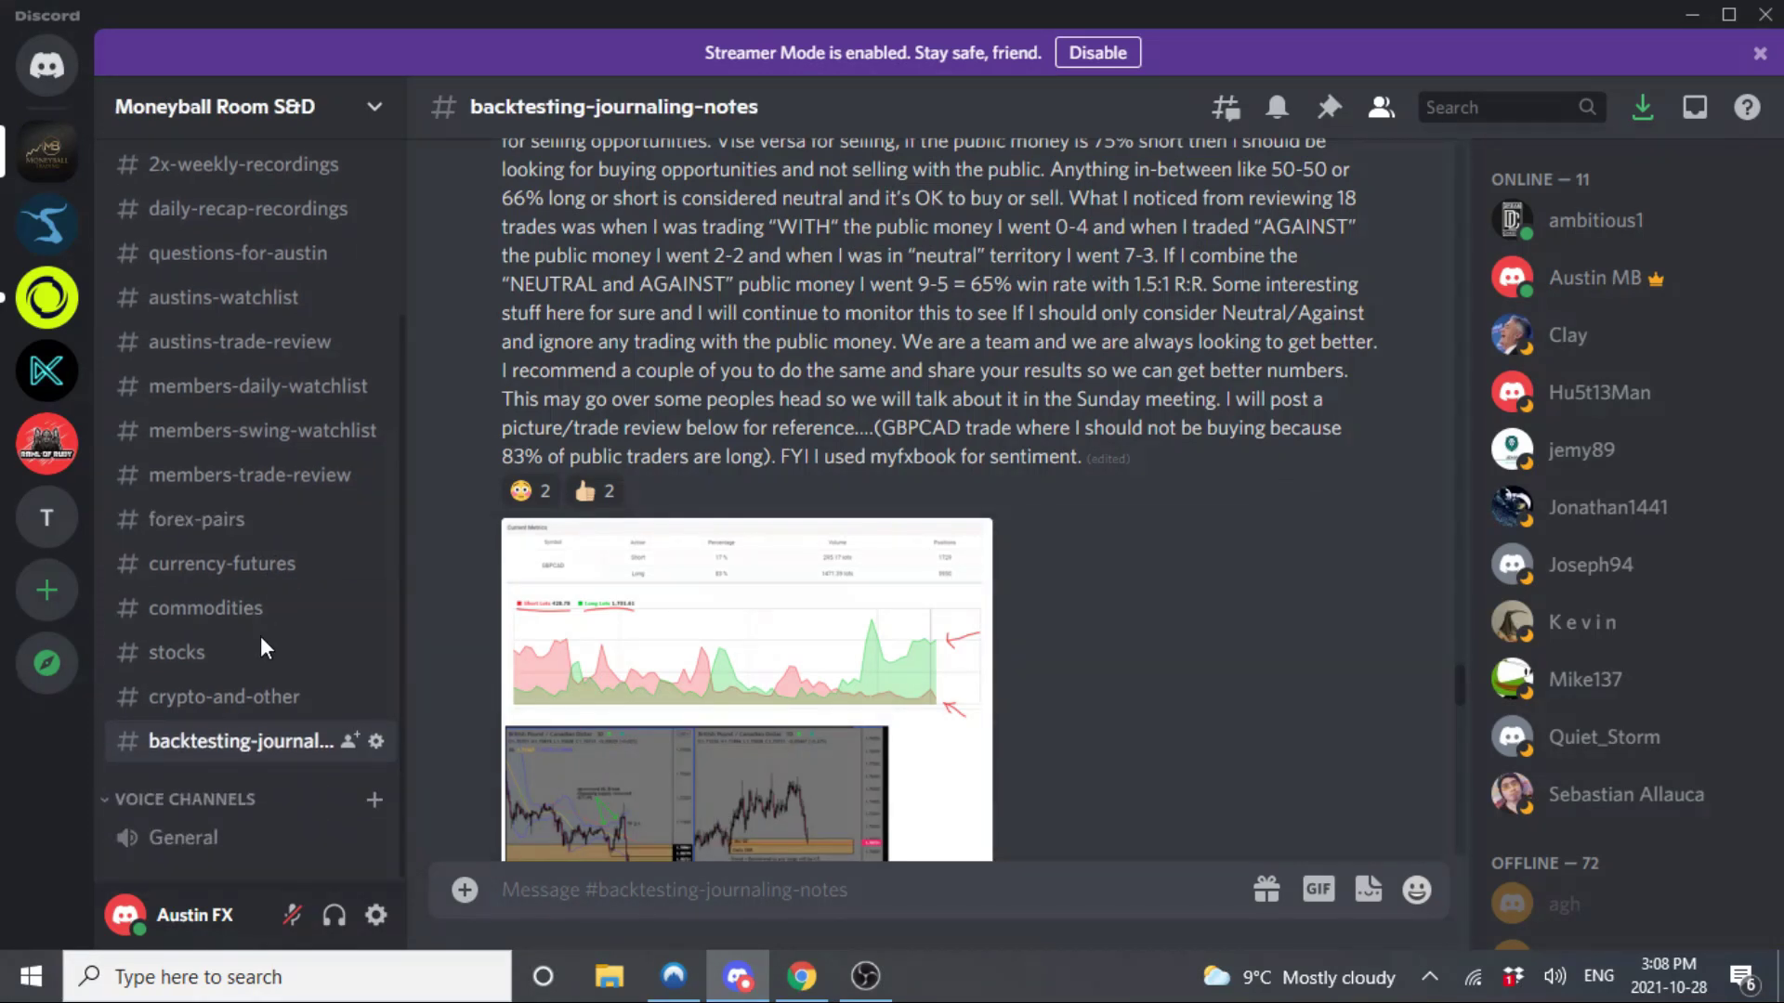
{"action": "scroll", "coordinate": [262, 648], "scroll_direction": "up", "scroll_amount": 3}
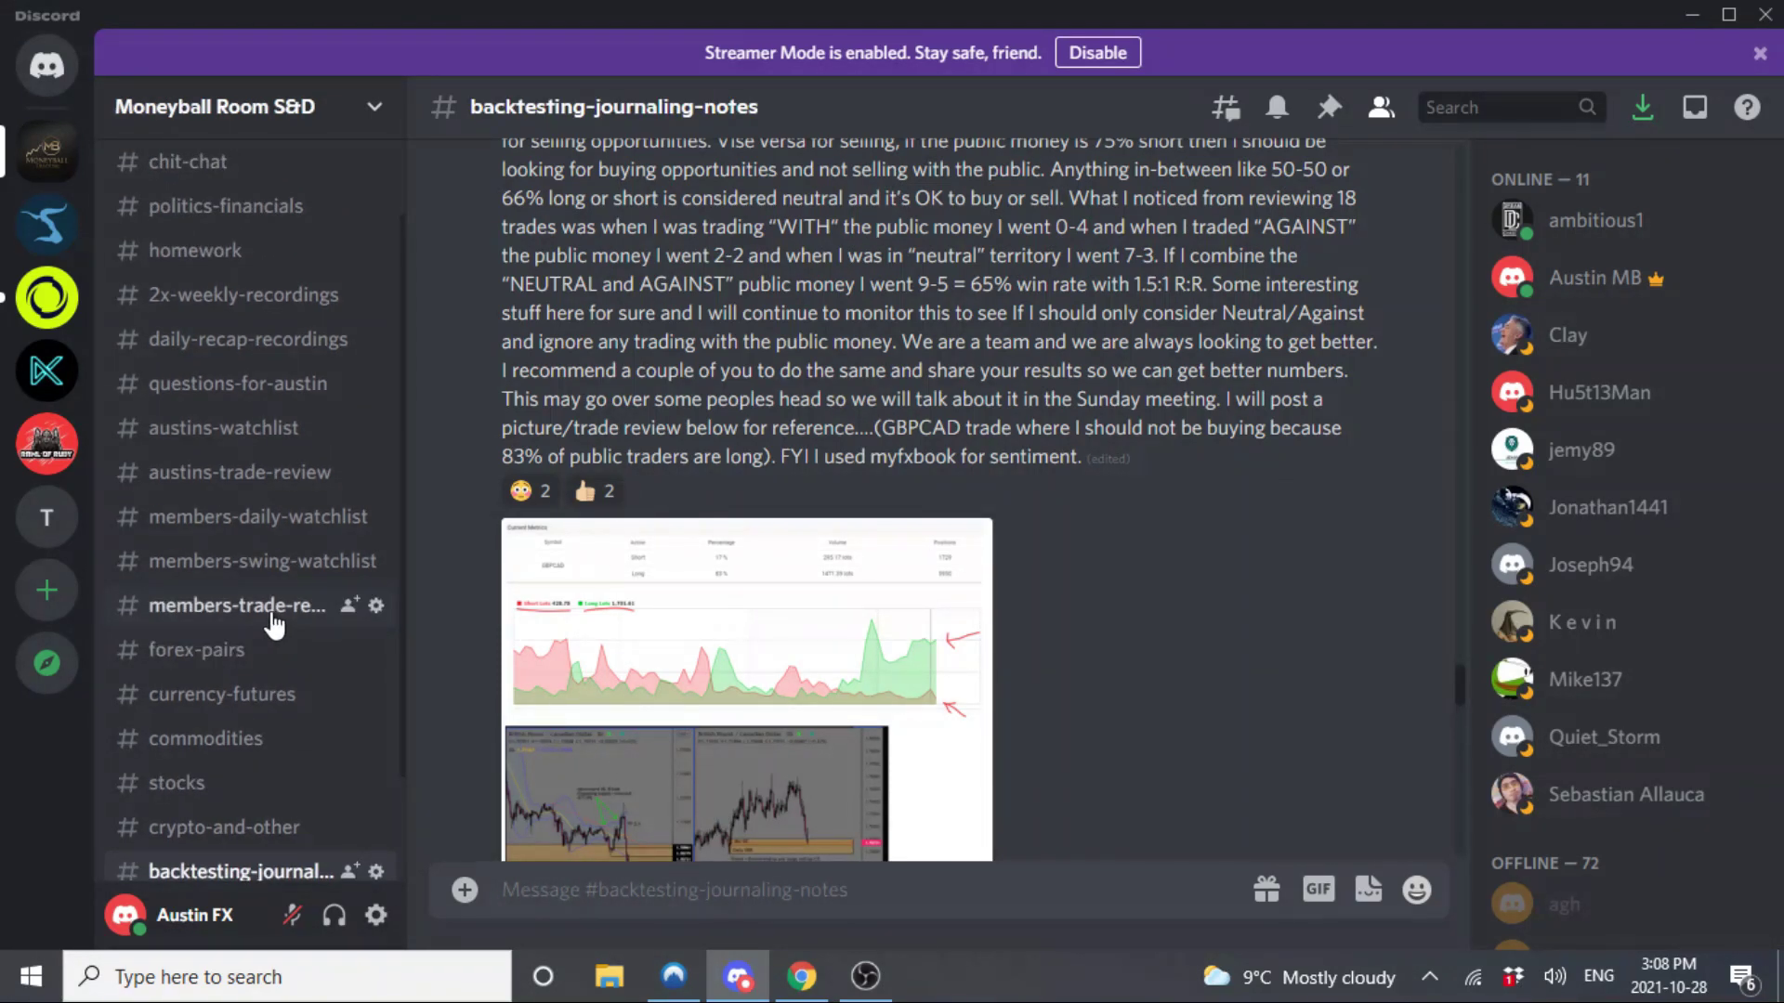
{"action": "left_click", "coordinate": [801, 976]}
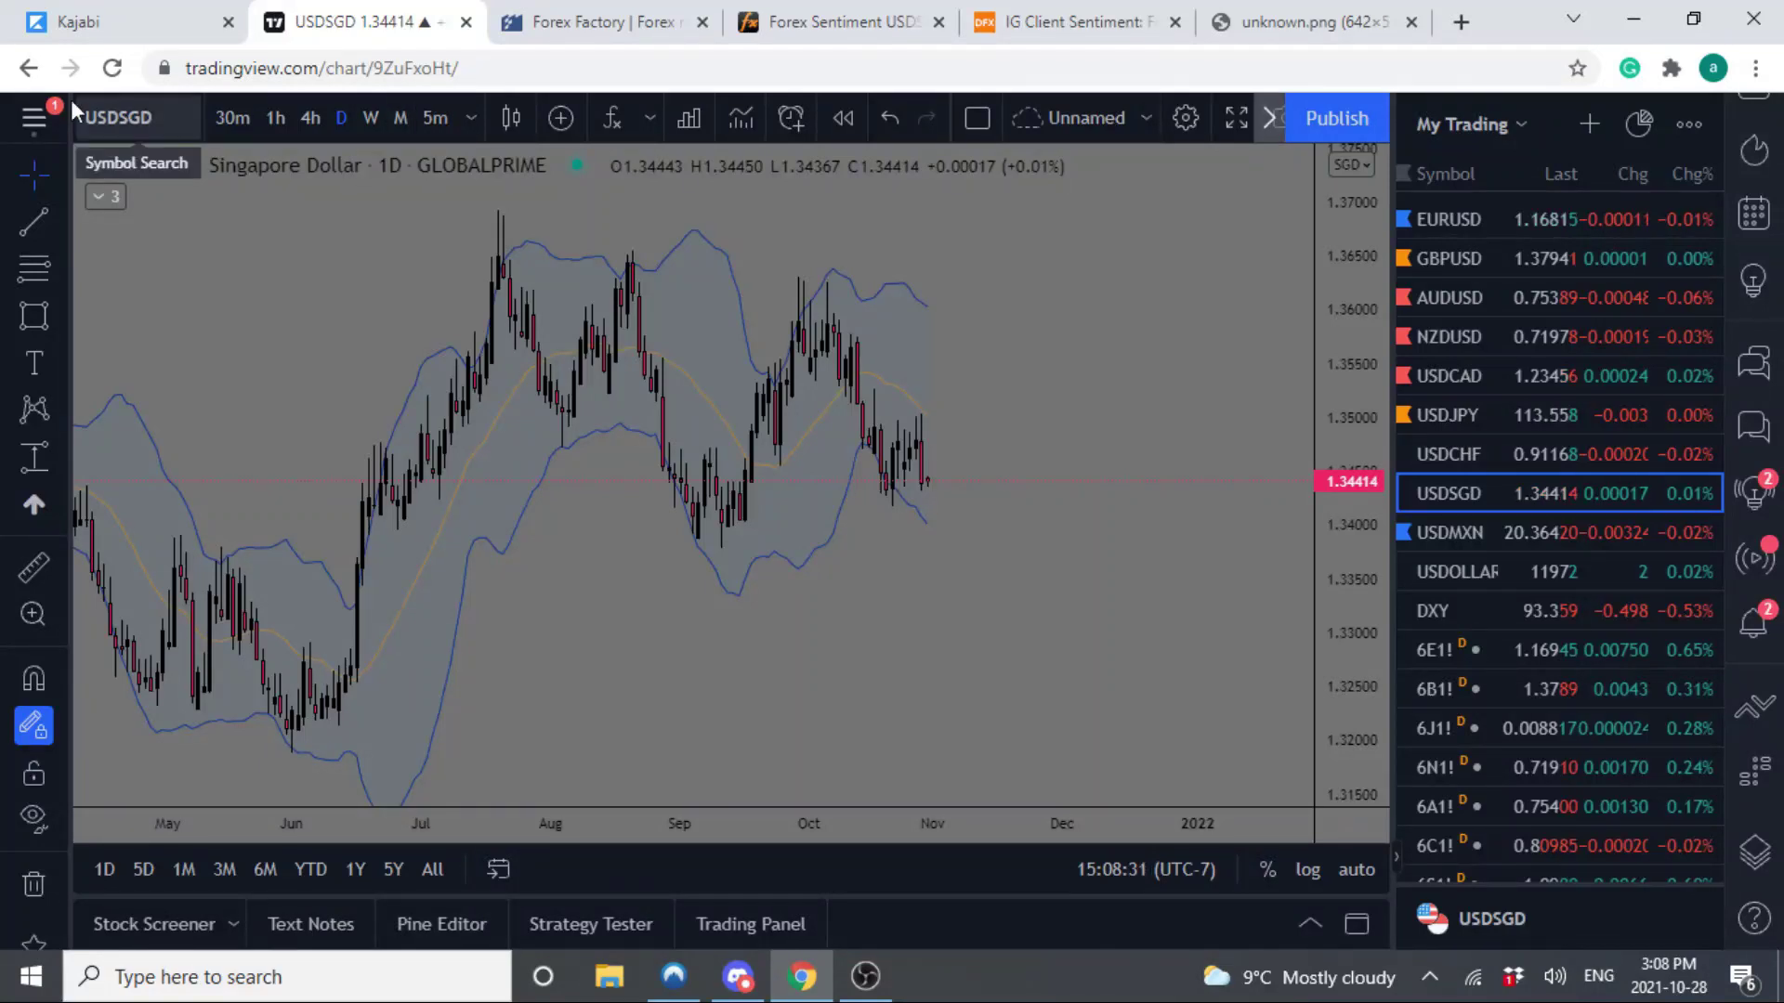
- Load the GLOBALPRIME GBPCAD chart via a 'GBPCAD' symbol search and set the weekly interval
{"action": "left_click", "coordinate": [102, 109]}
{"action": "type", "text": "GBP"}
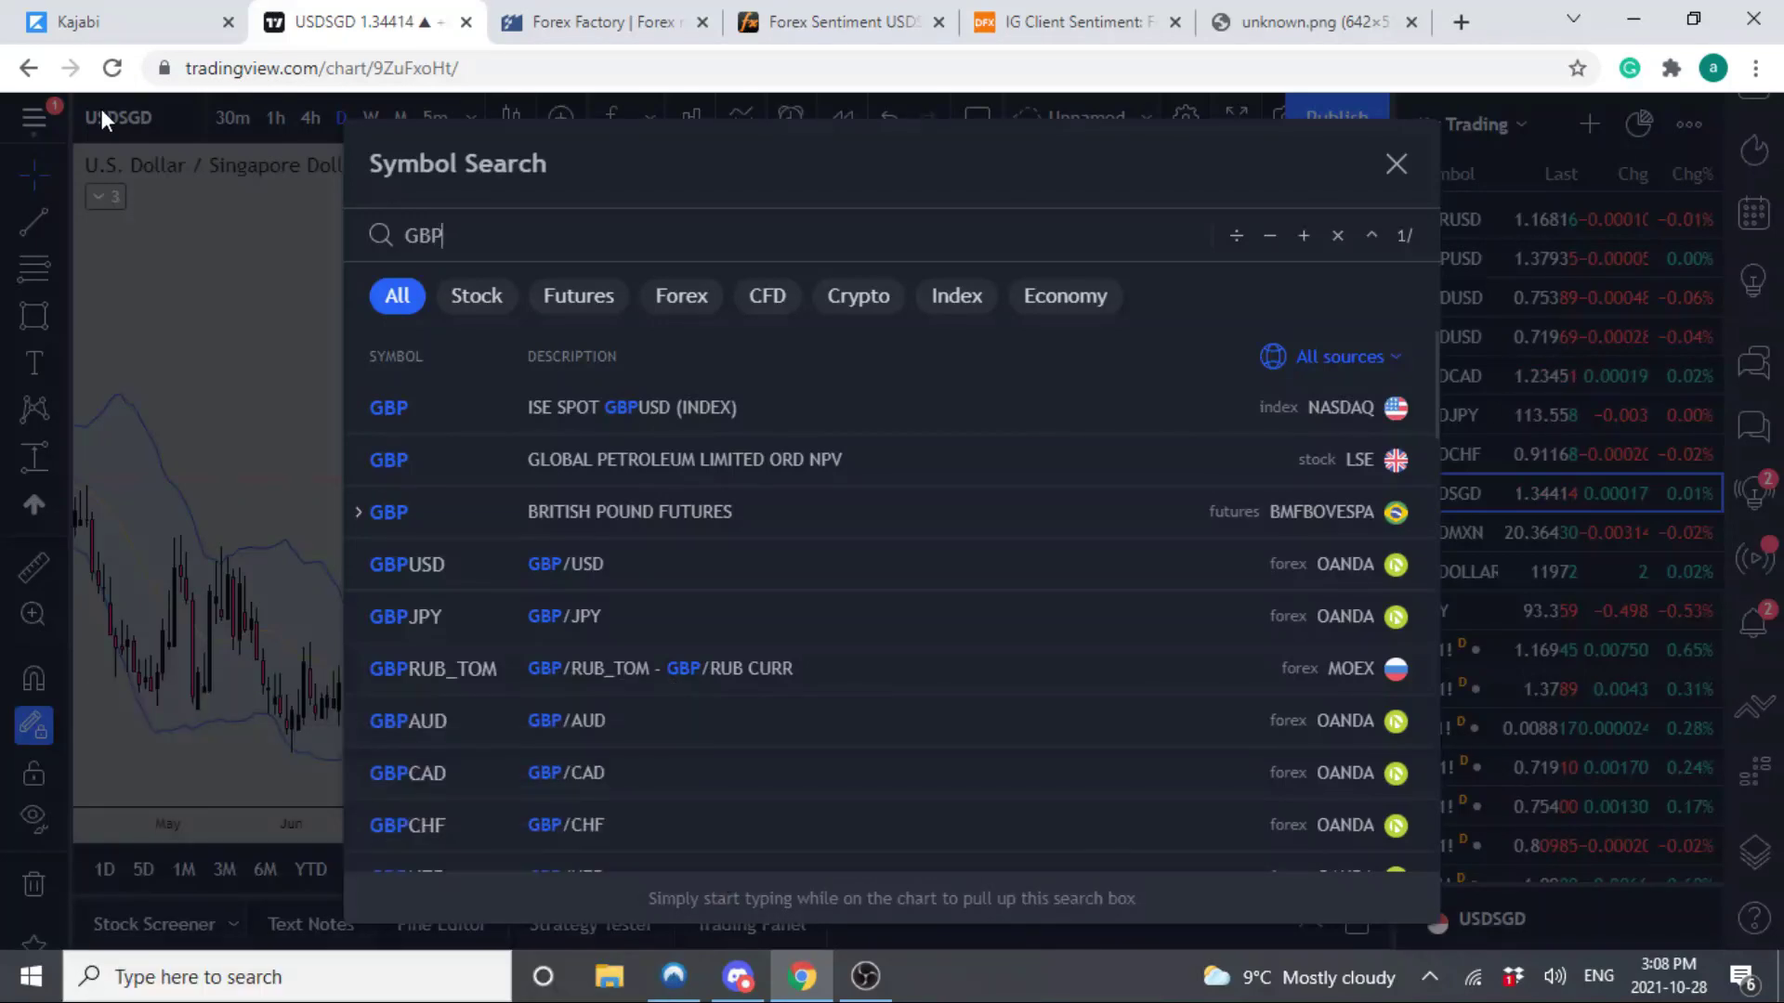
{"action": "type", "text": "CAD"}
{"action": "left_click", "coordinate": [946, 742]}
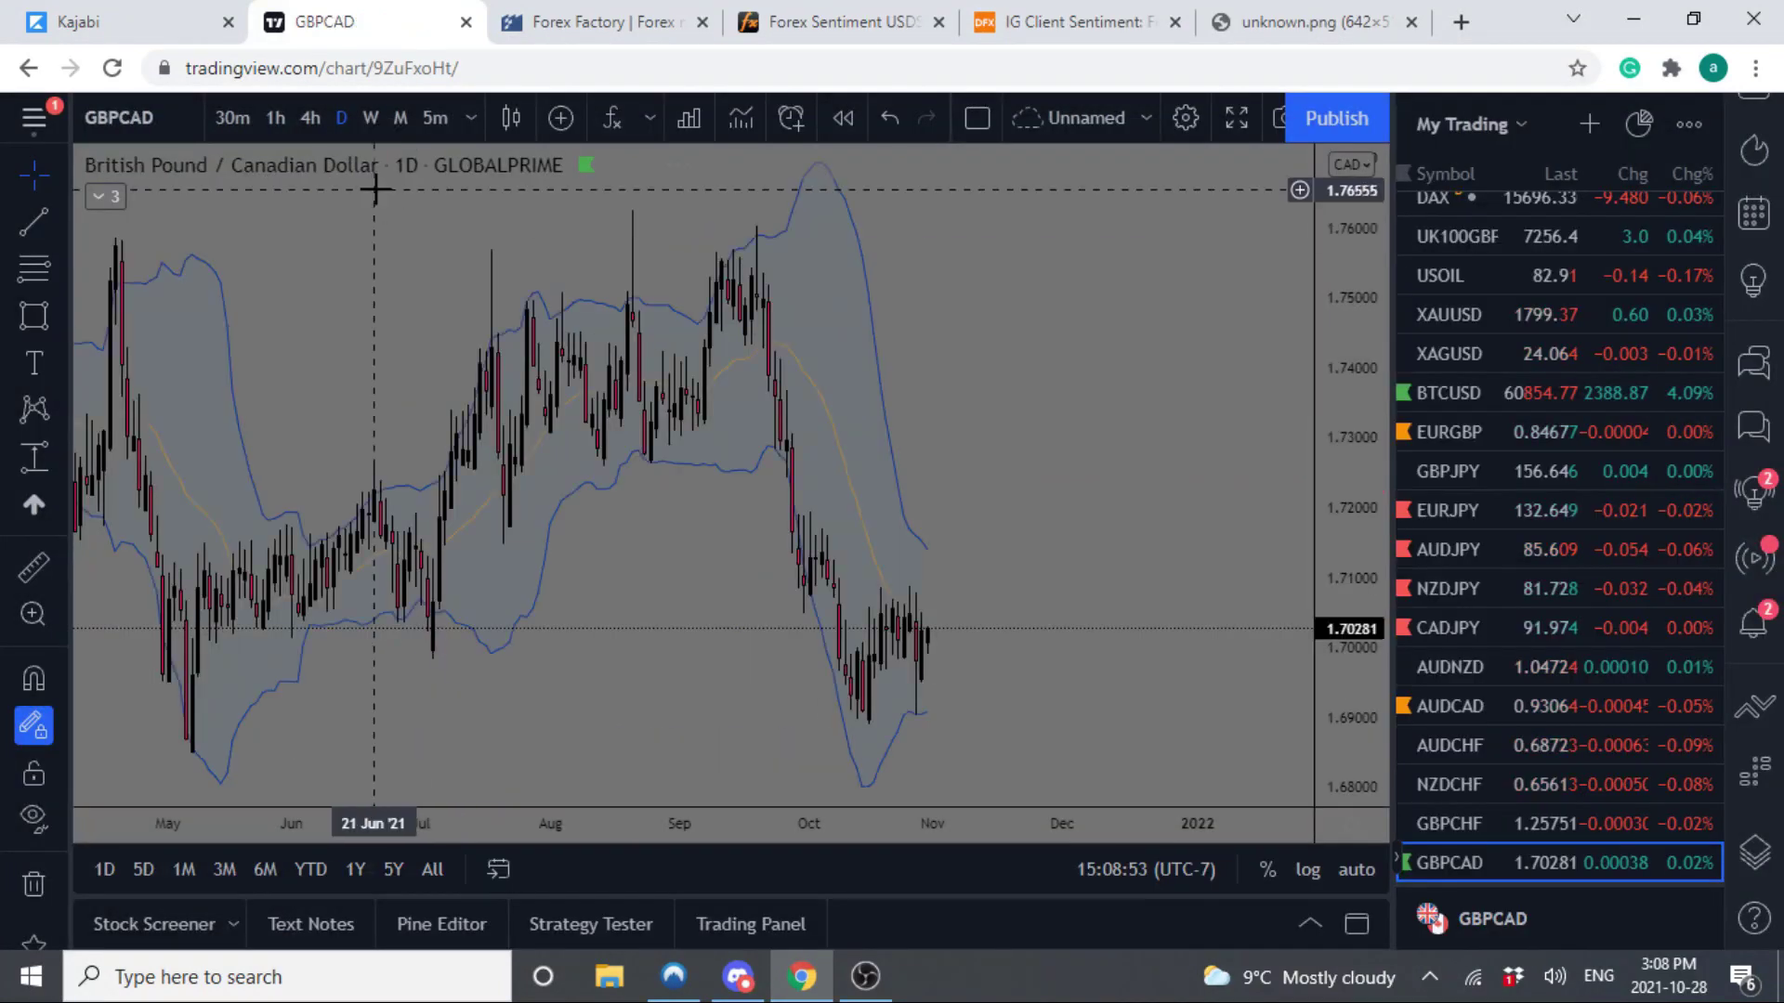
{"action": "left_click", "coordinate": [376, 125]}
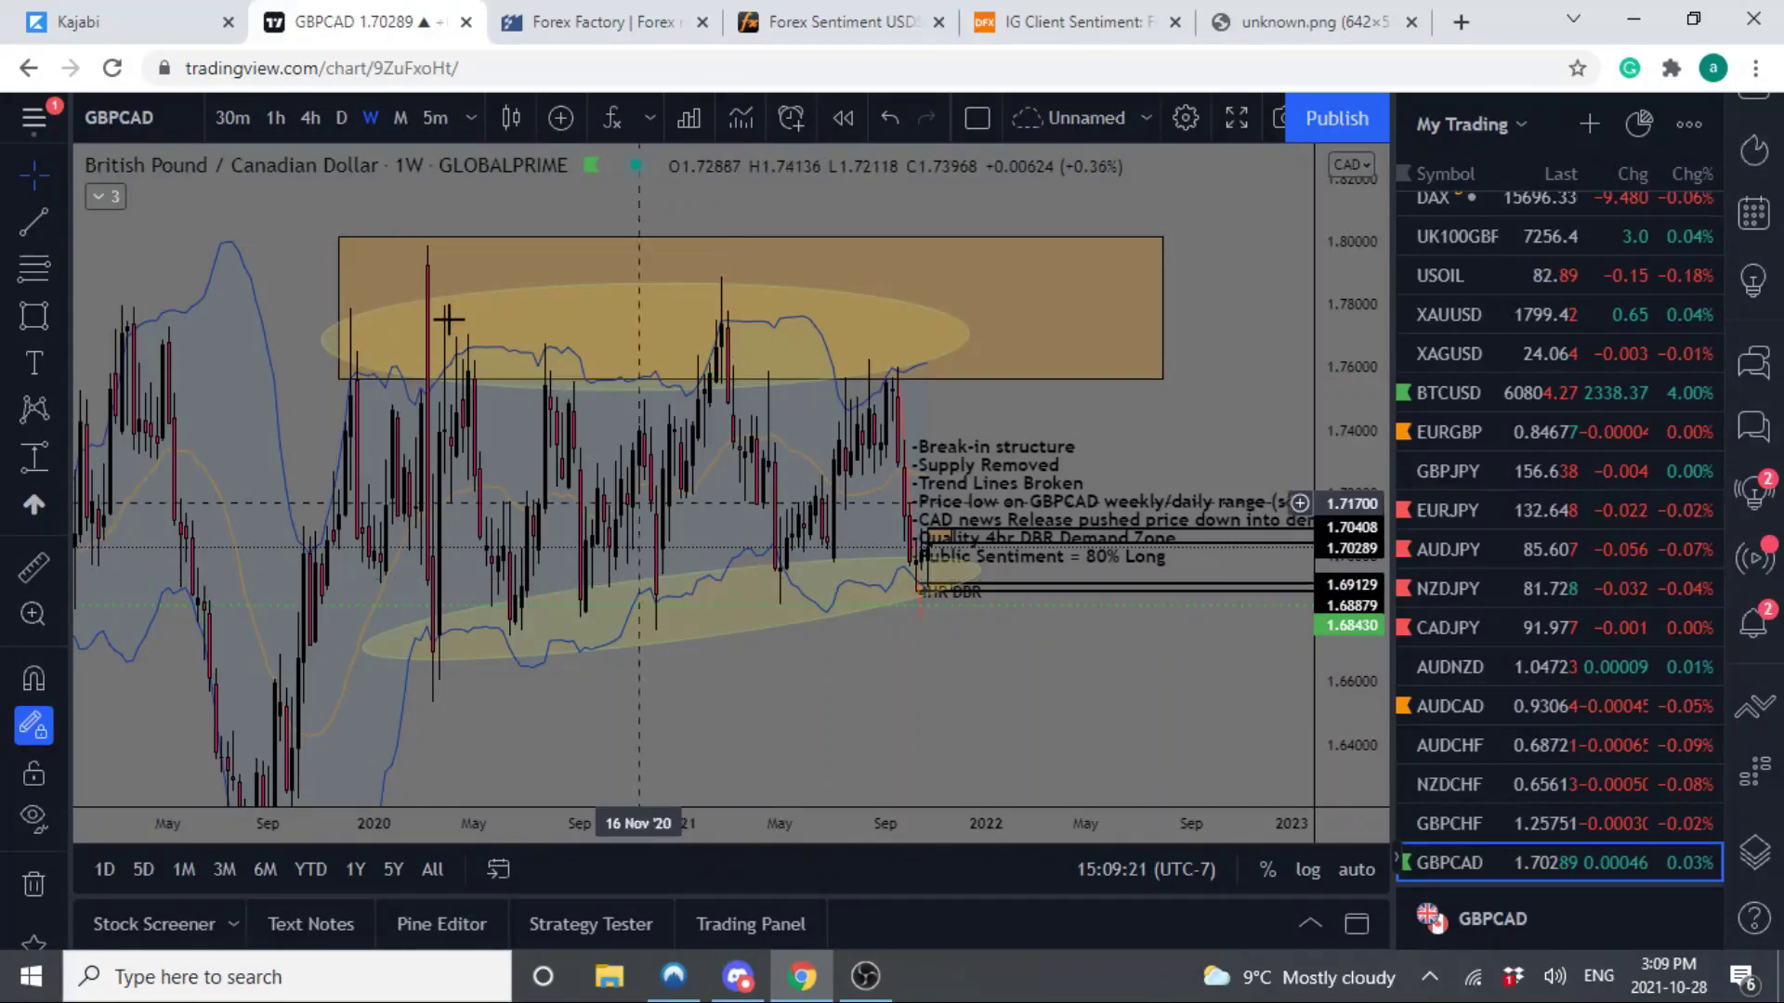
- Put GBPCAD on 4-hour candles with notes moved above price, then return to myfxbook's pair table
{"action": "left_click", "coordinate": [312, 118]}
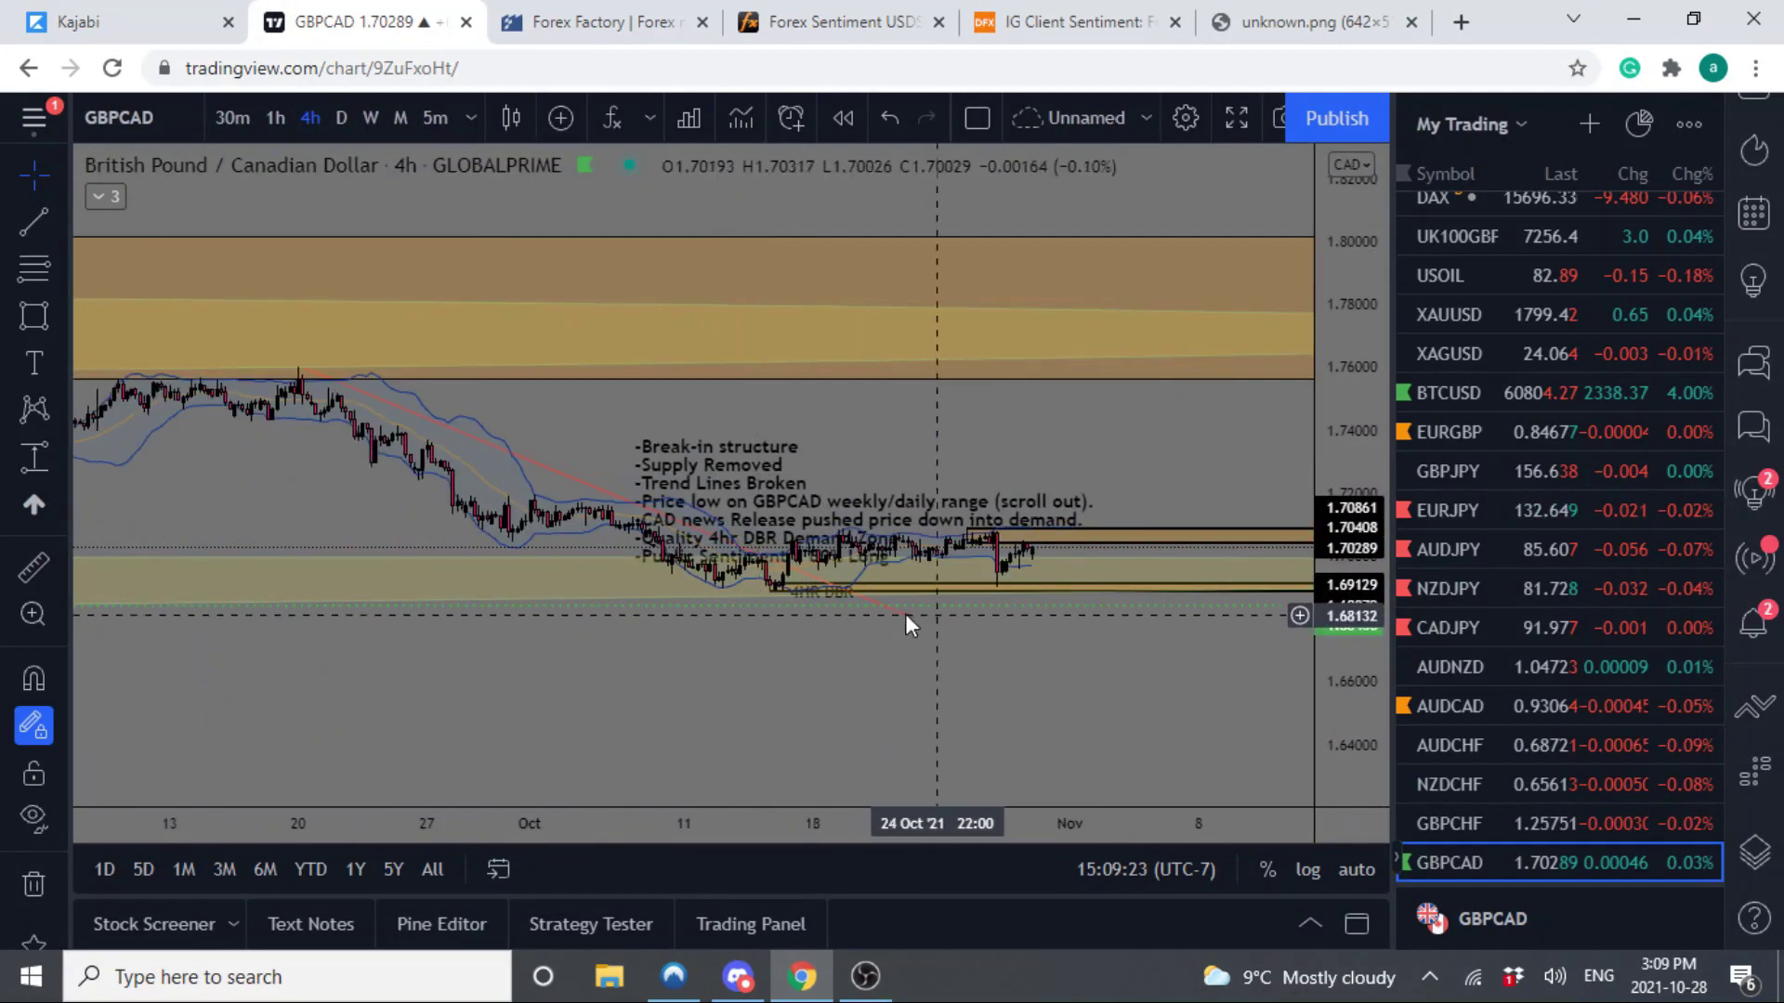
{"action": "mouse_move", "coordinate": [1238, 739]}
{"action": "left_mouse_down"}
{"action": "mouse_move", "coordinate": [1070, 360]}
{"action": "mouse_move", "coordinate": [1093, 286]}
{"action": "left_mouse_up"}
{"action": "left_click_drag", "start_coordinate": [796, 326], "coordinate": [870, 257]}
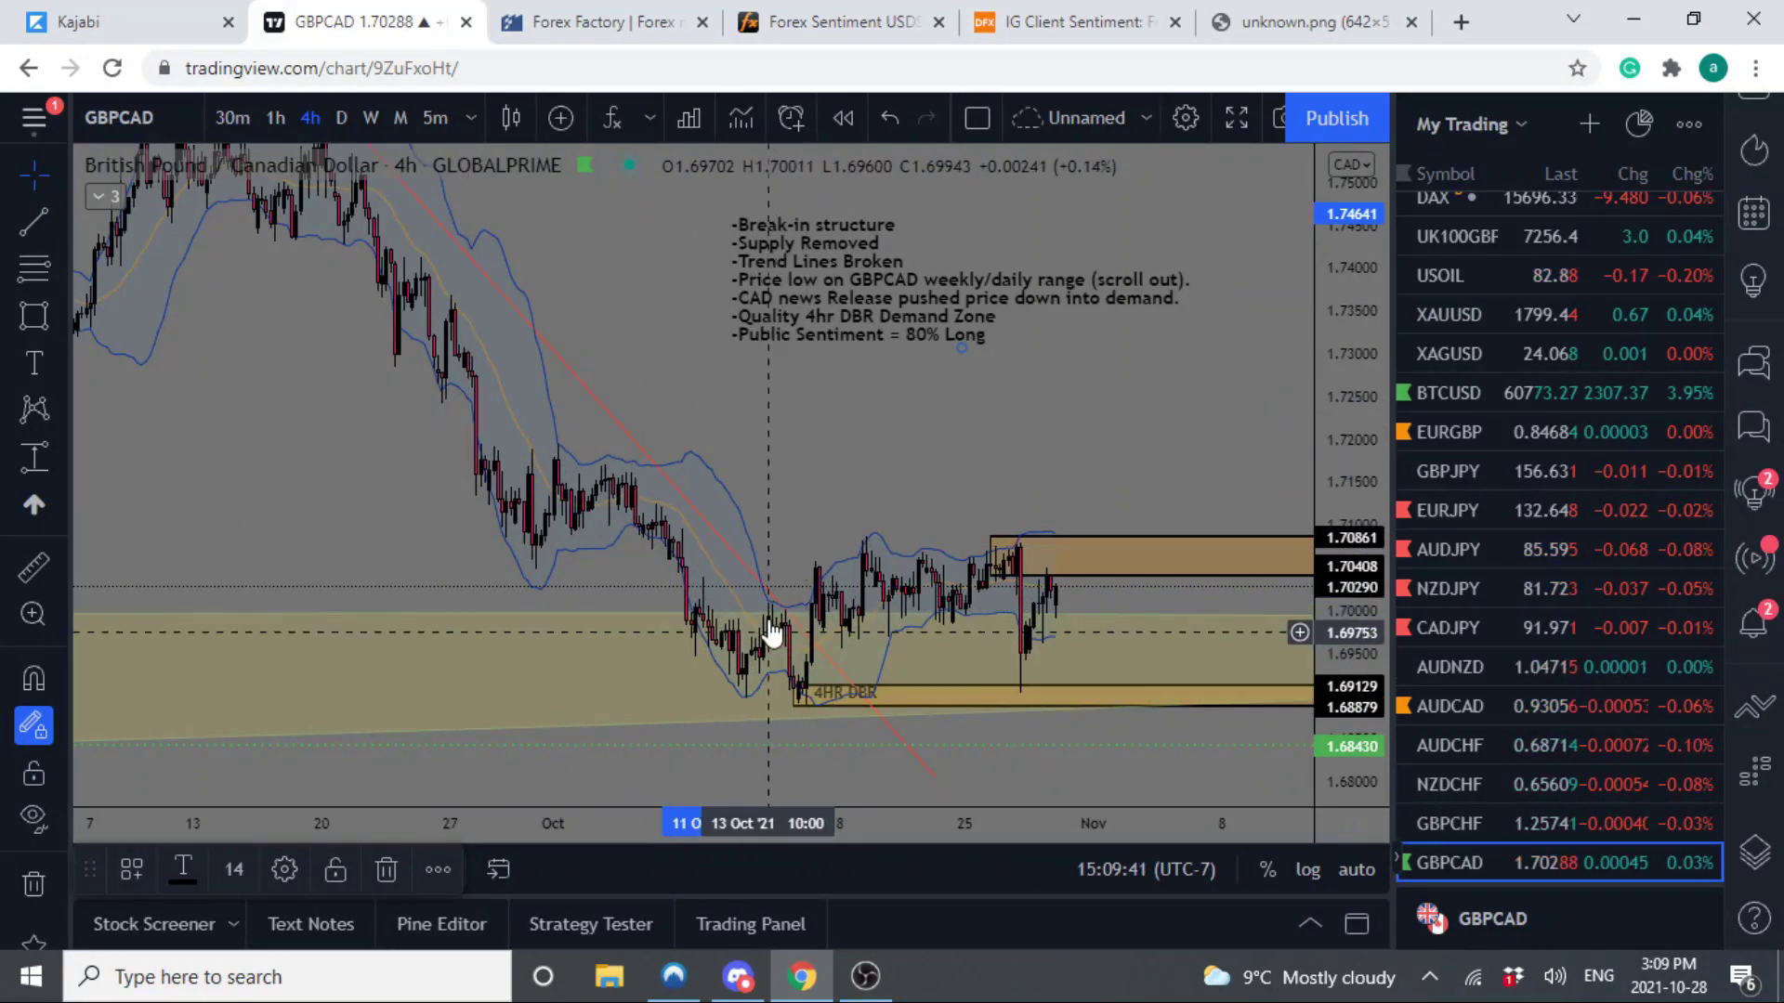
{"action": "mouse_move", "coordinate": [801, 701]}
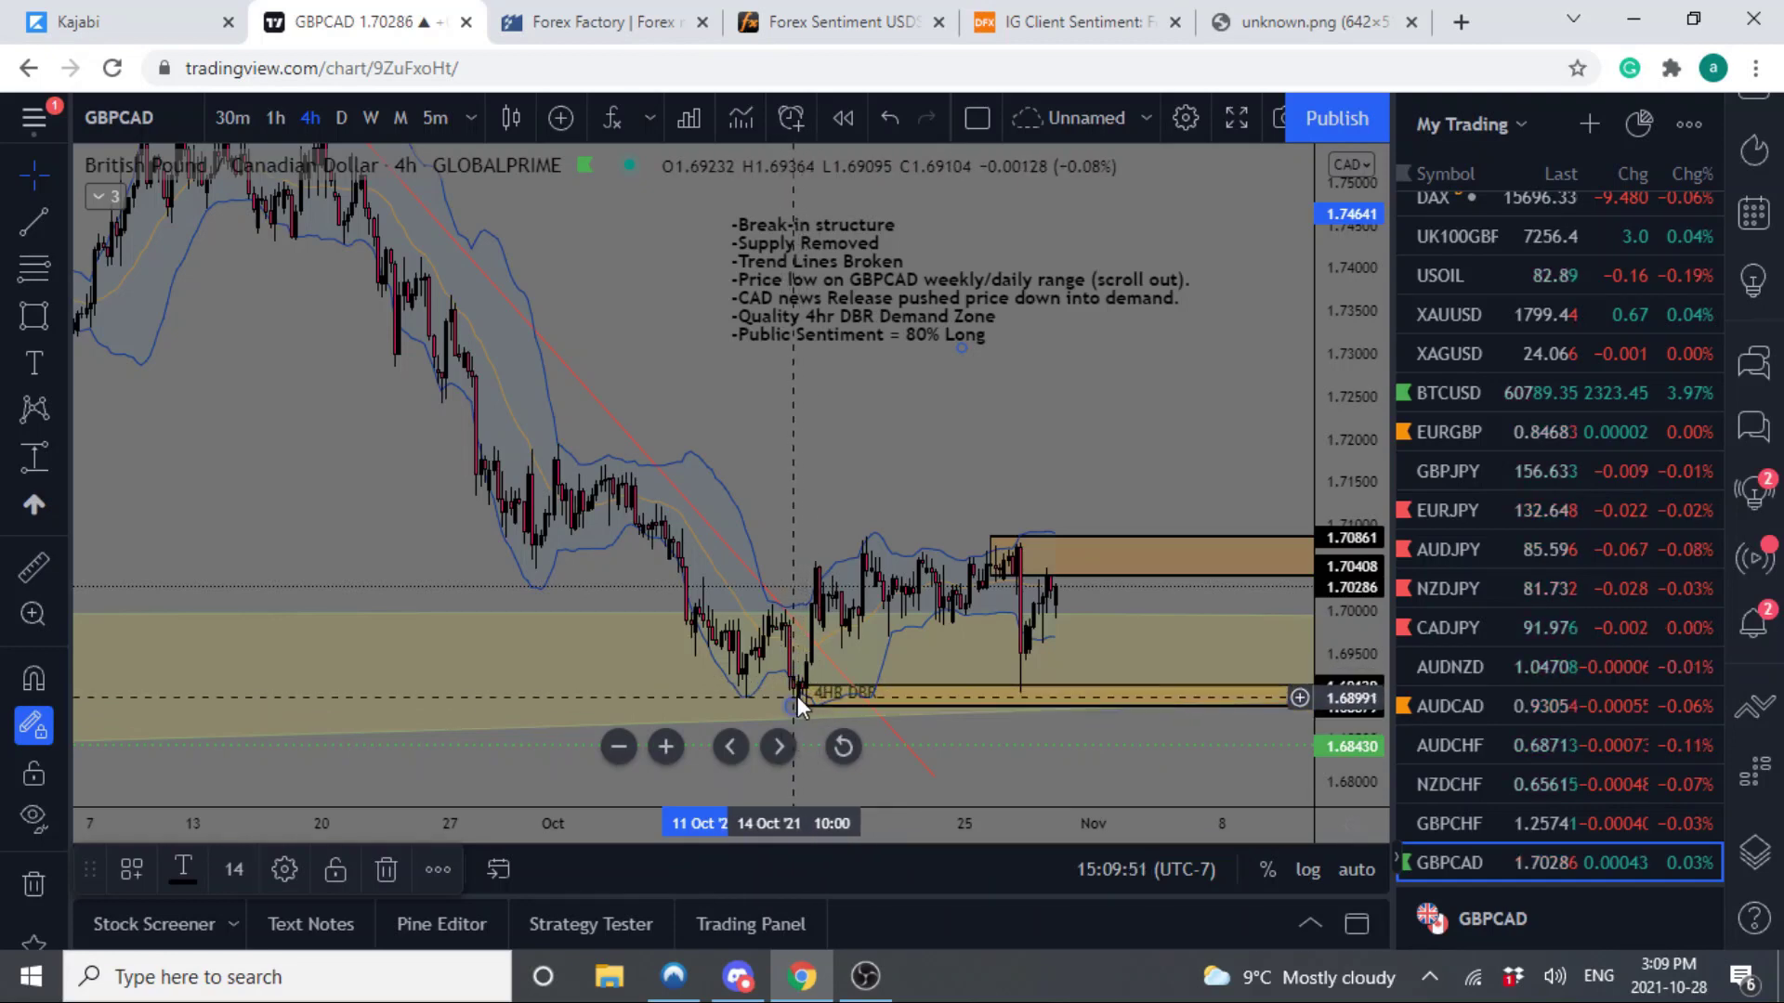
{"action": "left_click", "coordinate": [817, 11]}
{"action": "left_click", "coordinate": [20, 71]}
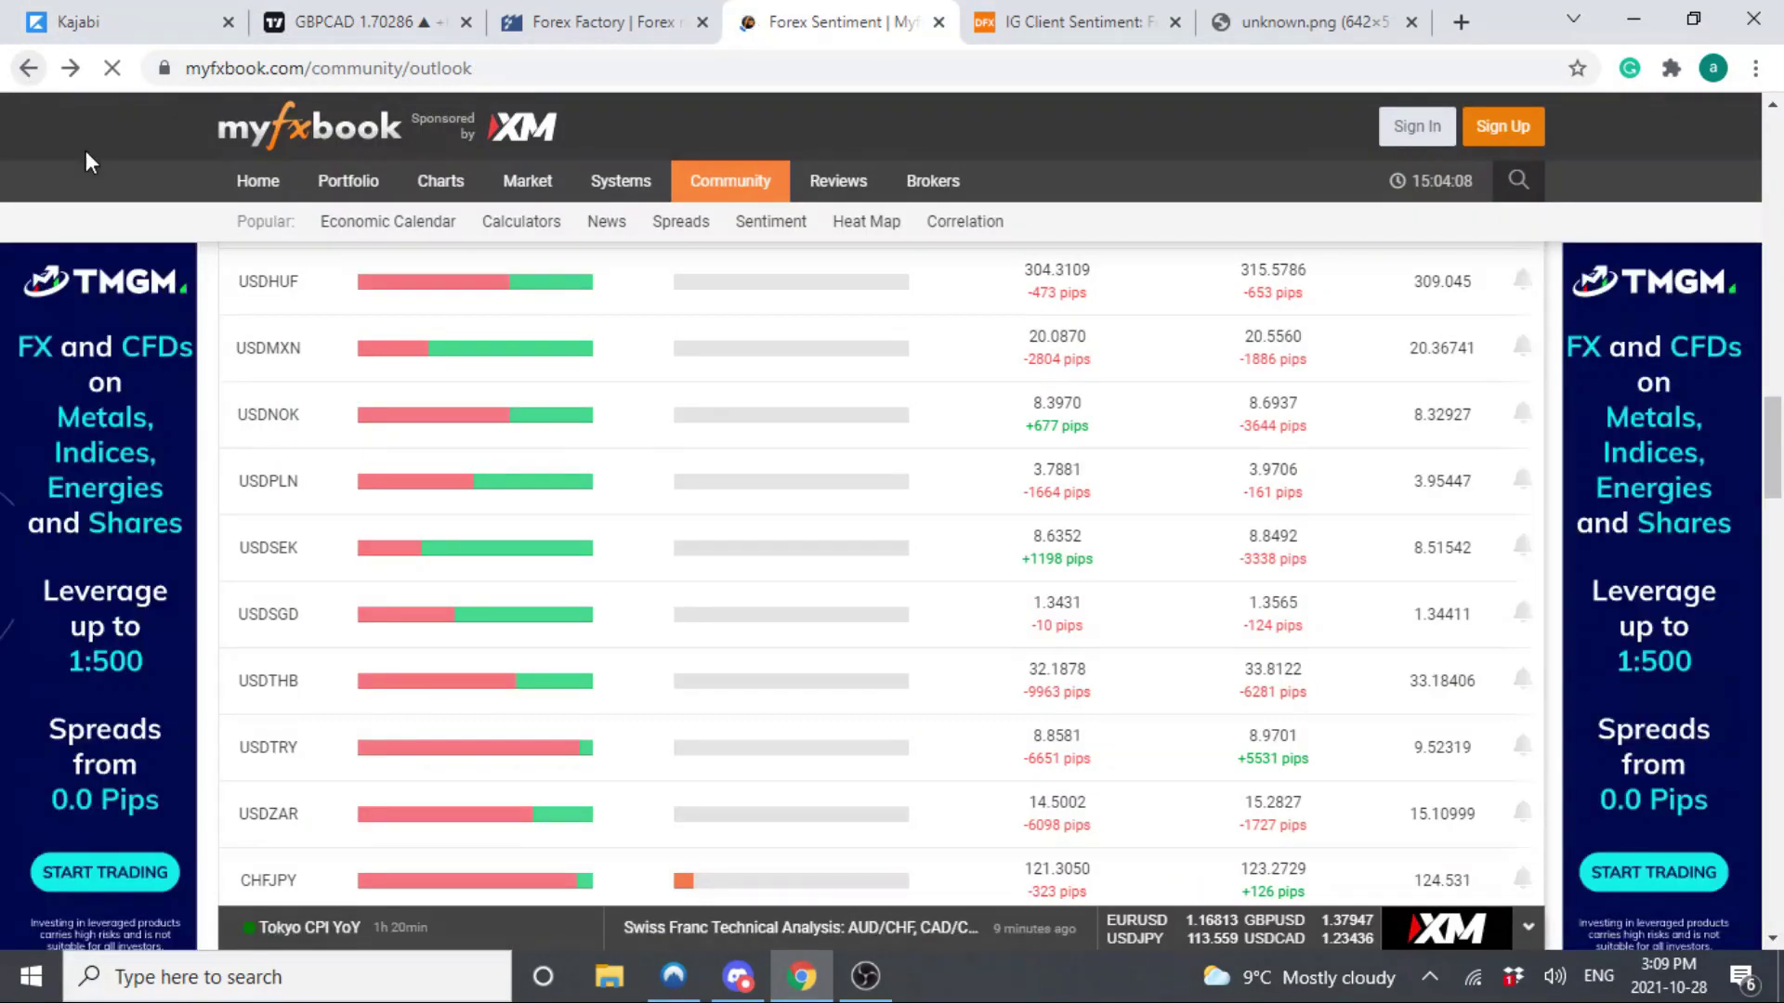
- Find 'gbpcad' in the outlook table and open its page showing 19% short, 81% long
{"action": "scroll", "coordinate": [387, 414], "scroll_direction": "down", "scroll_amount": 6}
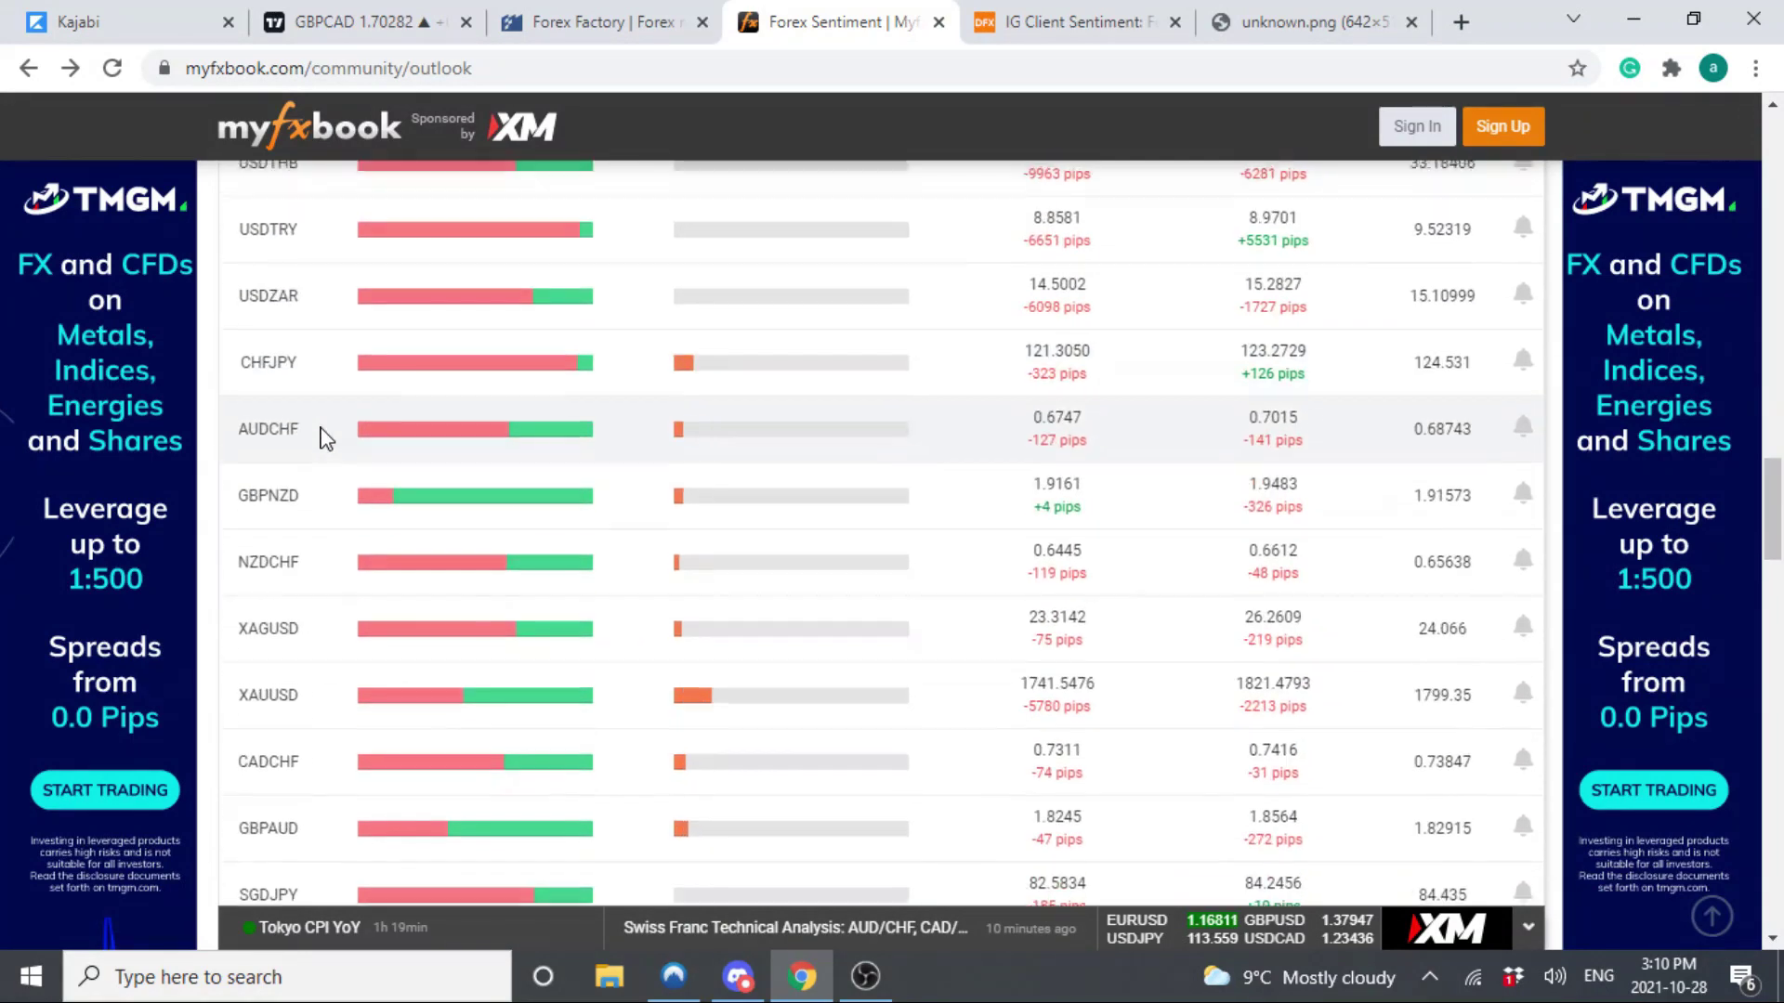
{"action": "scroll", "coordinate": [320, 437], "scroll_direction": "down", "scroll_amount": 3}
{"action": "scroll", "coordinate": [320, 437], "scroll_direction": "down", "scroll_amount": 2}
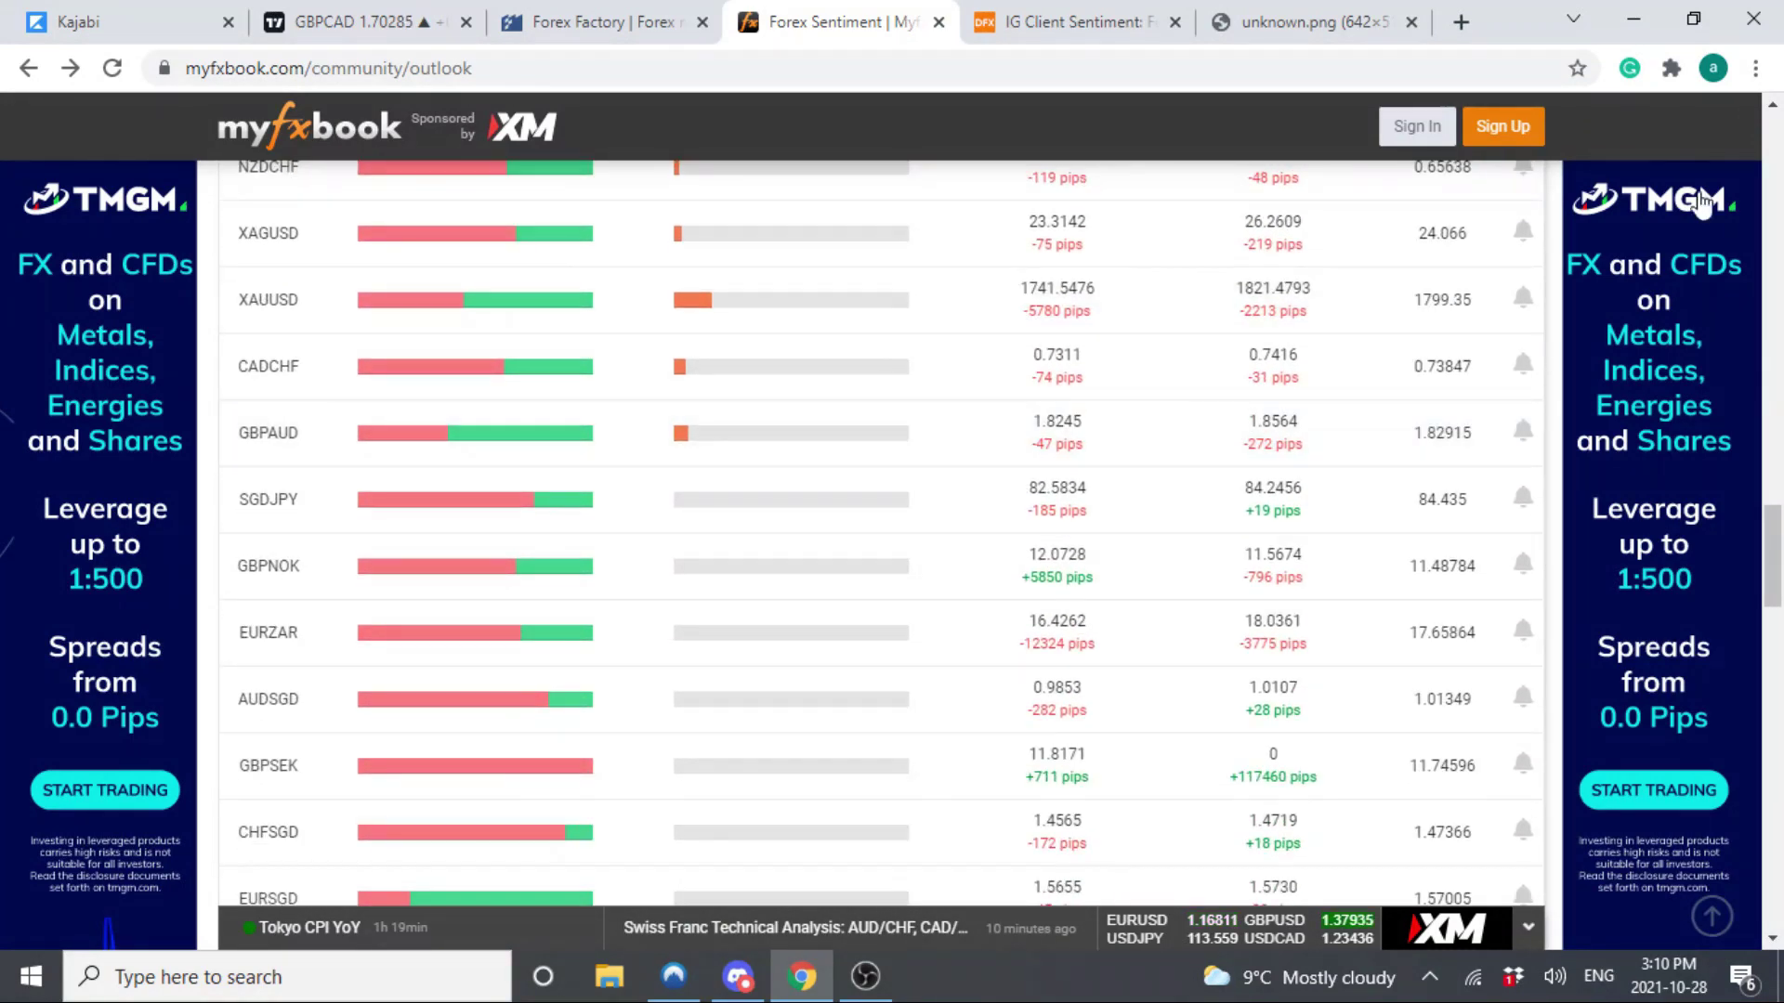
{"action": "left_click", "coordinate": [1755, 67]}
{"action": "left_click", "coordinate": [1533, 403]}
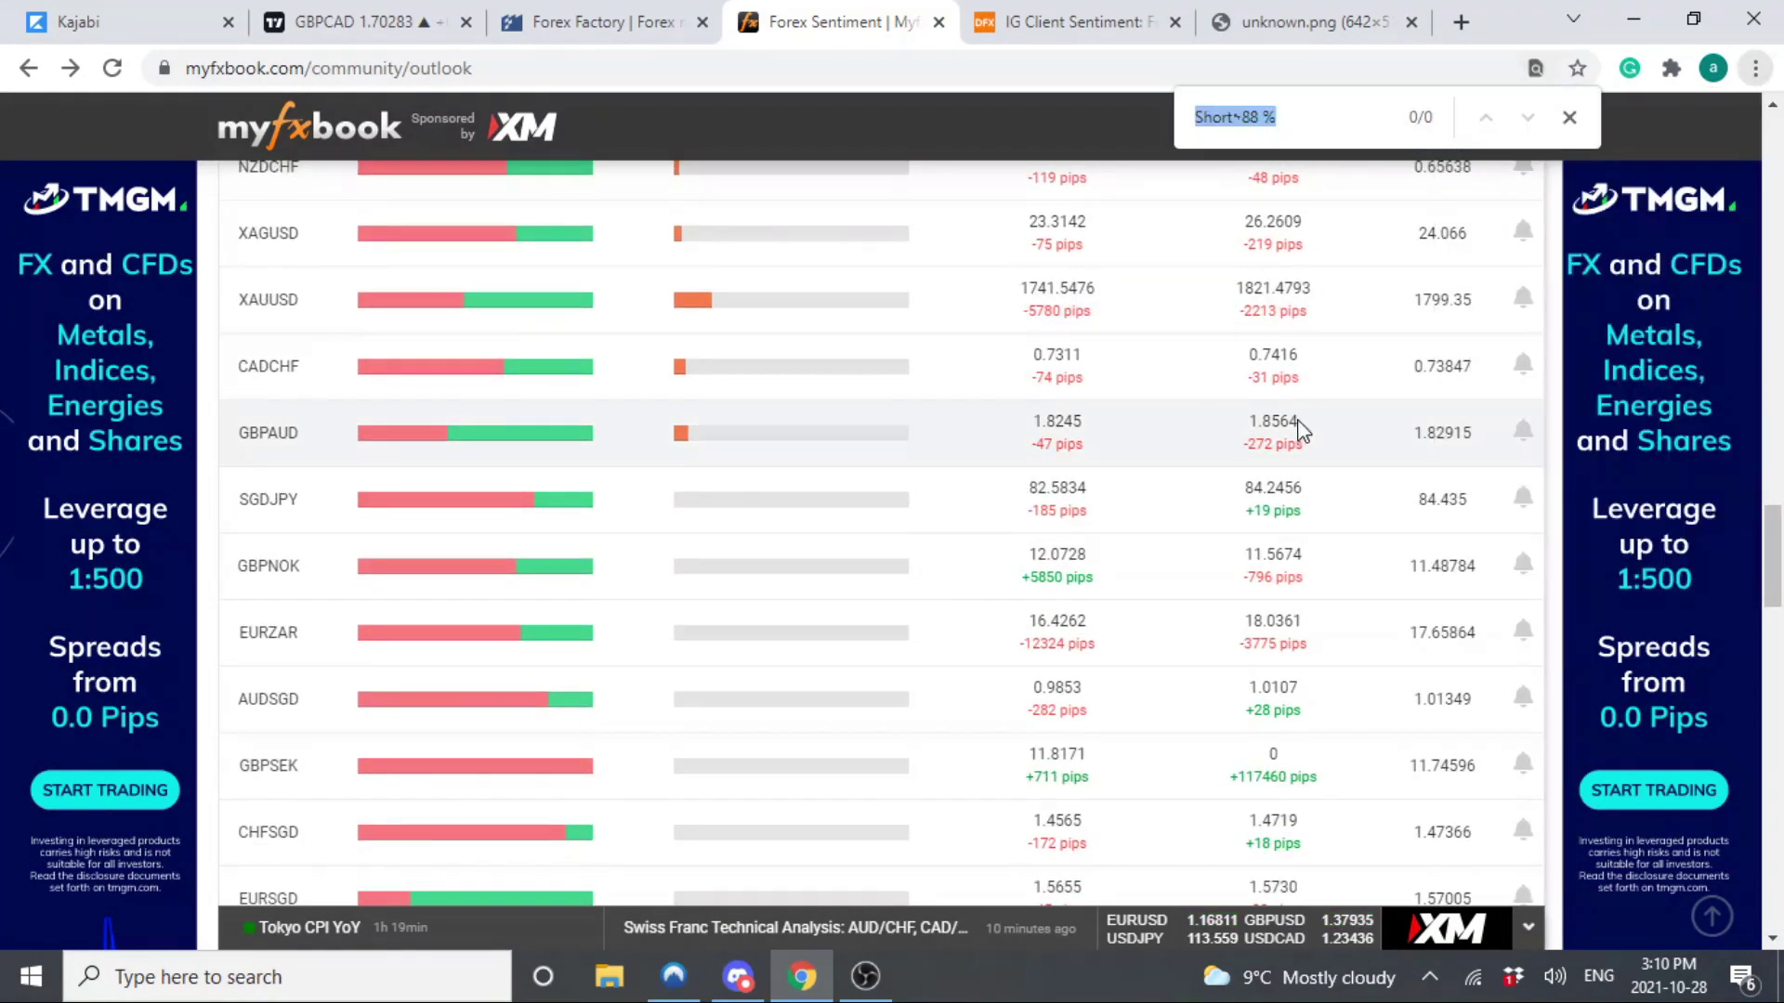
{"action": "type", "text": "gbpcad"}
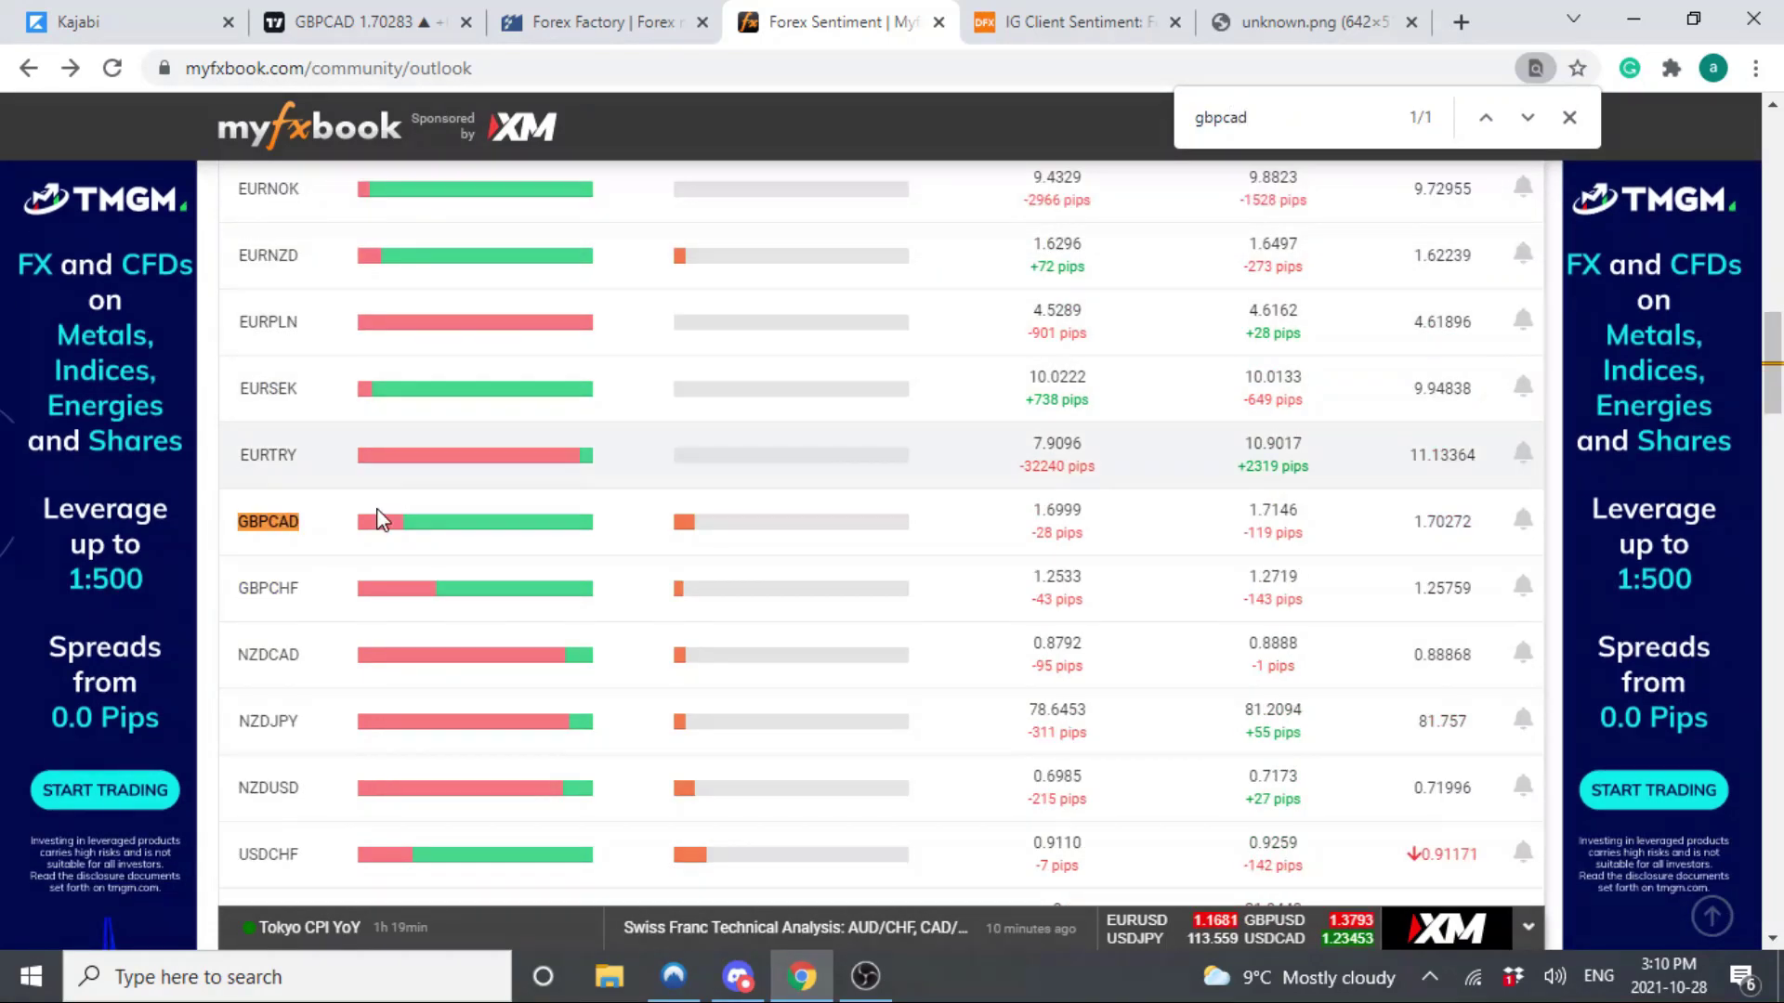
{"action": "left_click", "coordinate": [381, 521]}
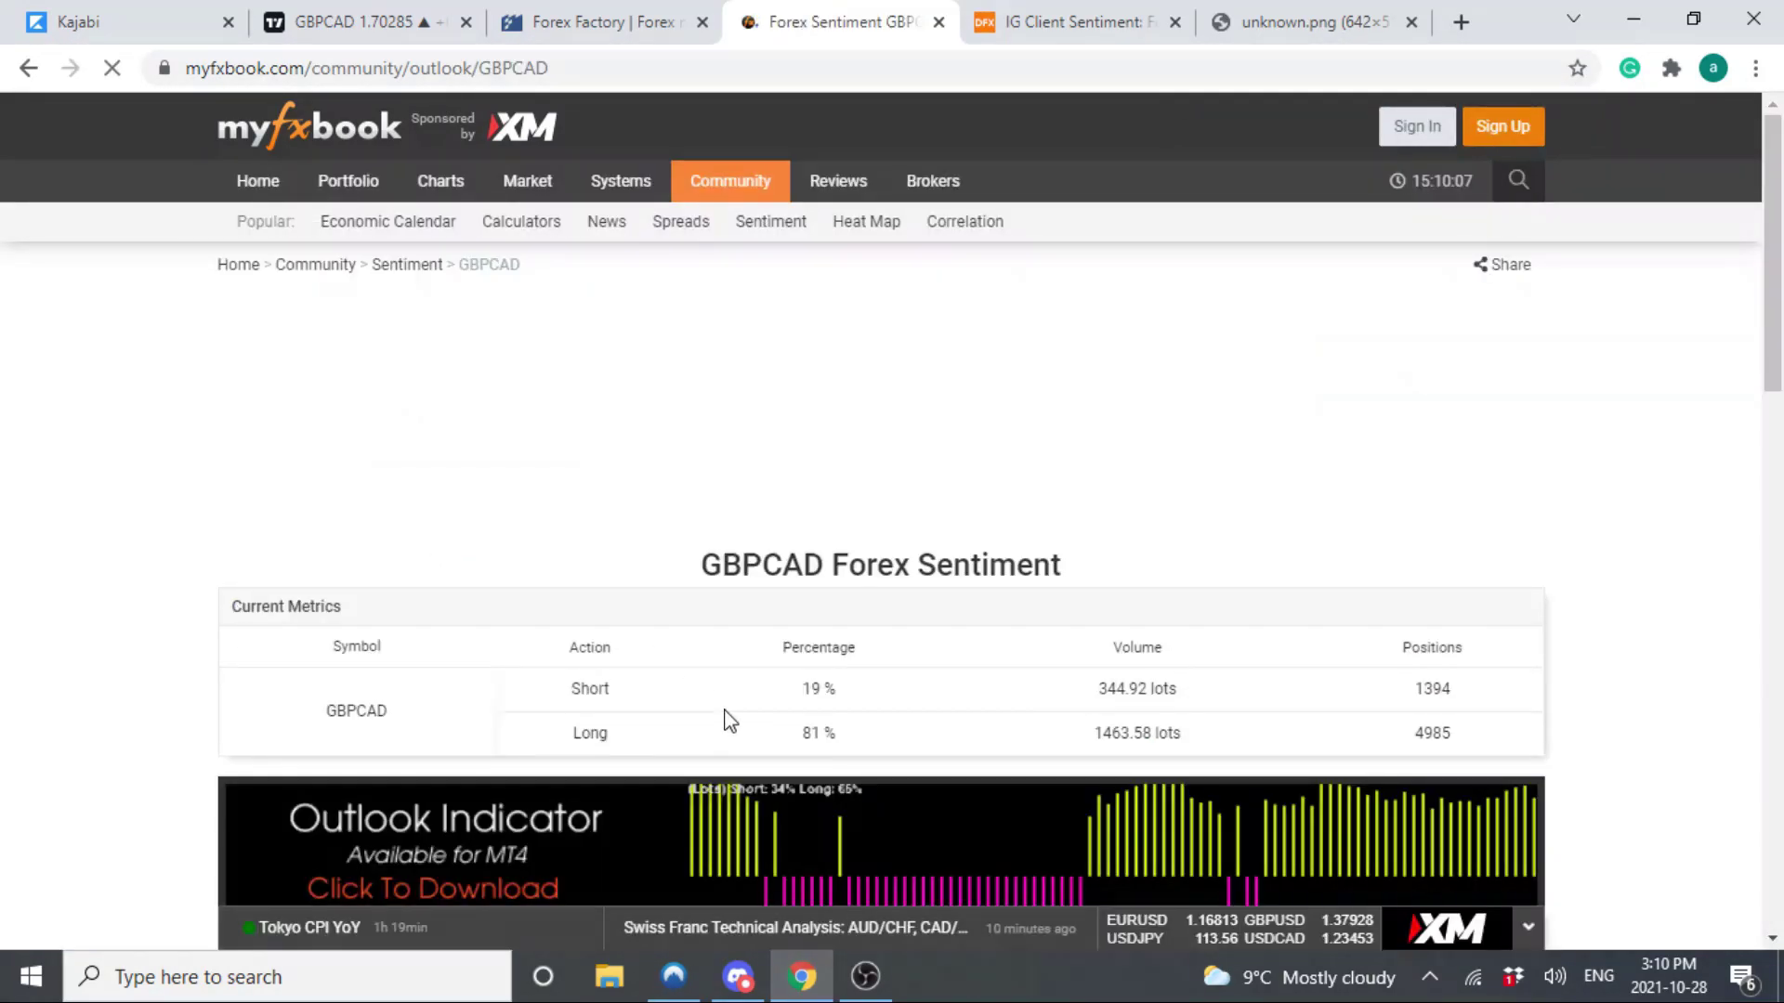
- Highlight GBPCAD's 81% long reading, then scroll to its July–November 2021 lots chart
{"action": "left_click_drag", "start_coordinate": [935, 741], "coordinate": [797, 733]}
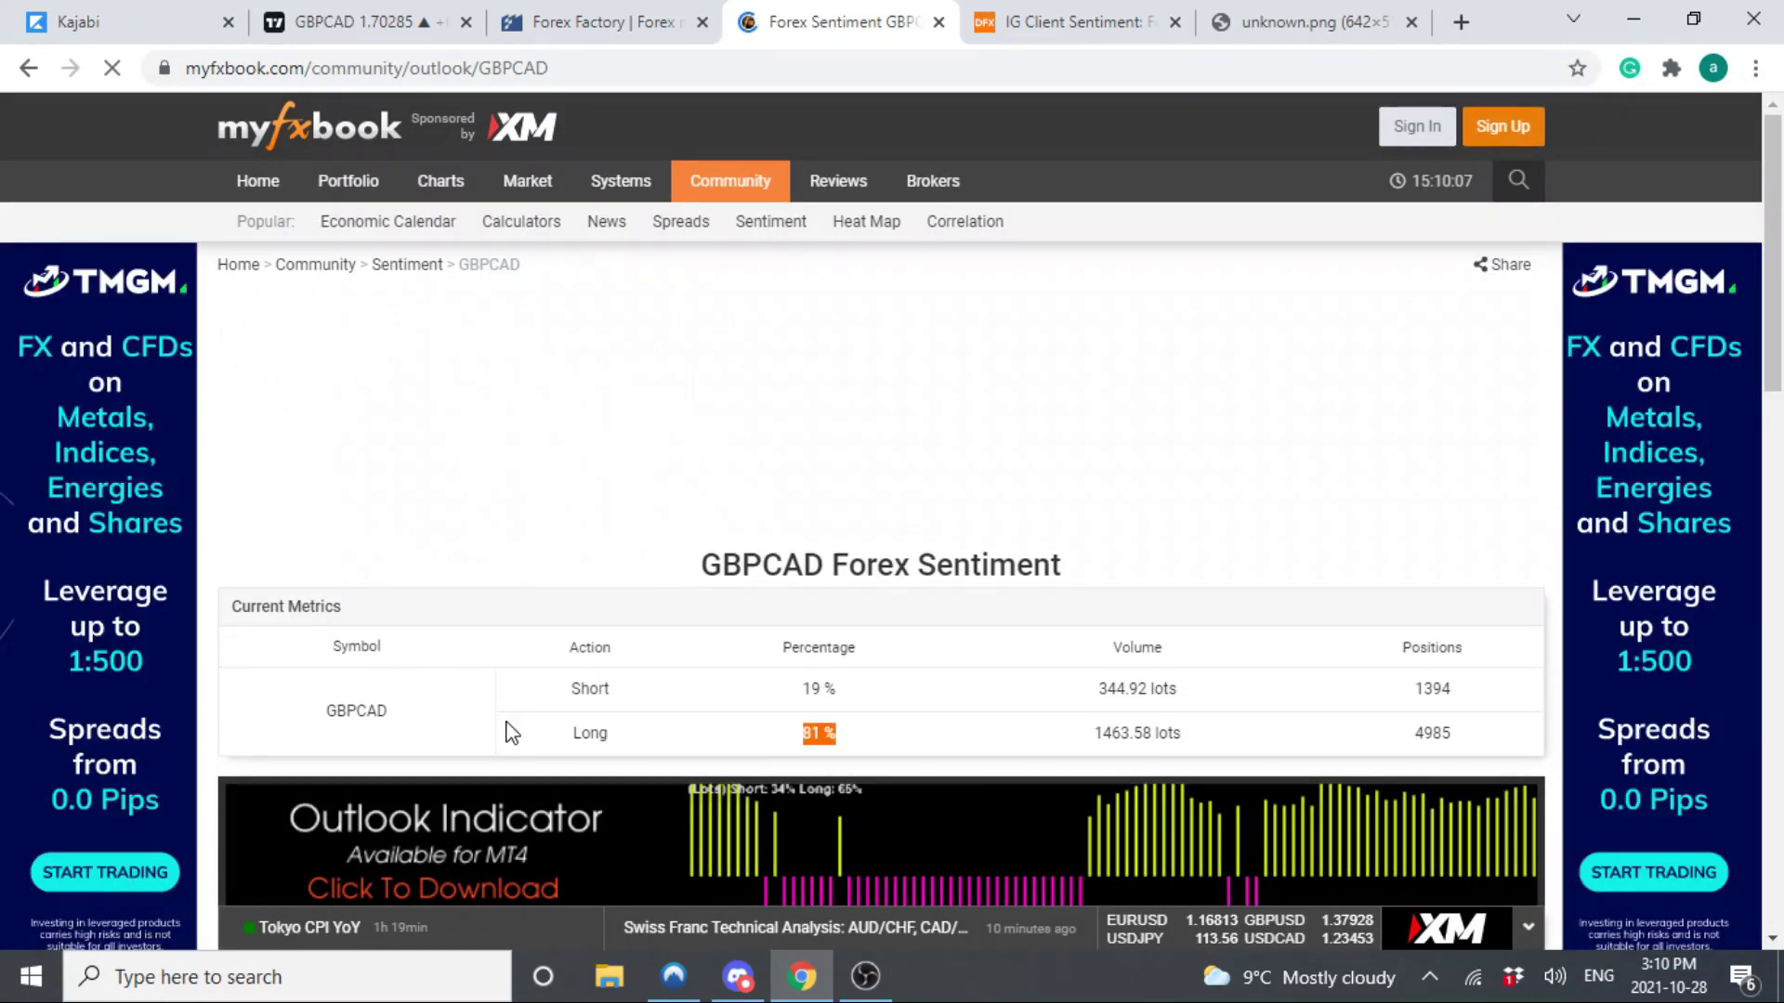
{"action": "left_click_drag", "start_coordinate": [511, 734], "coordinate": [509, 734]}
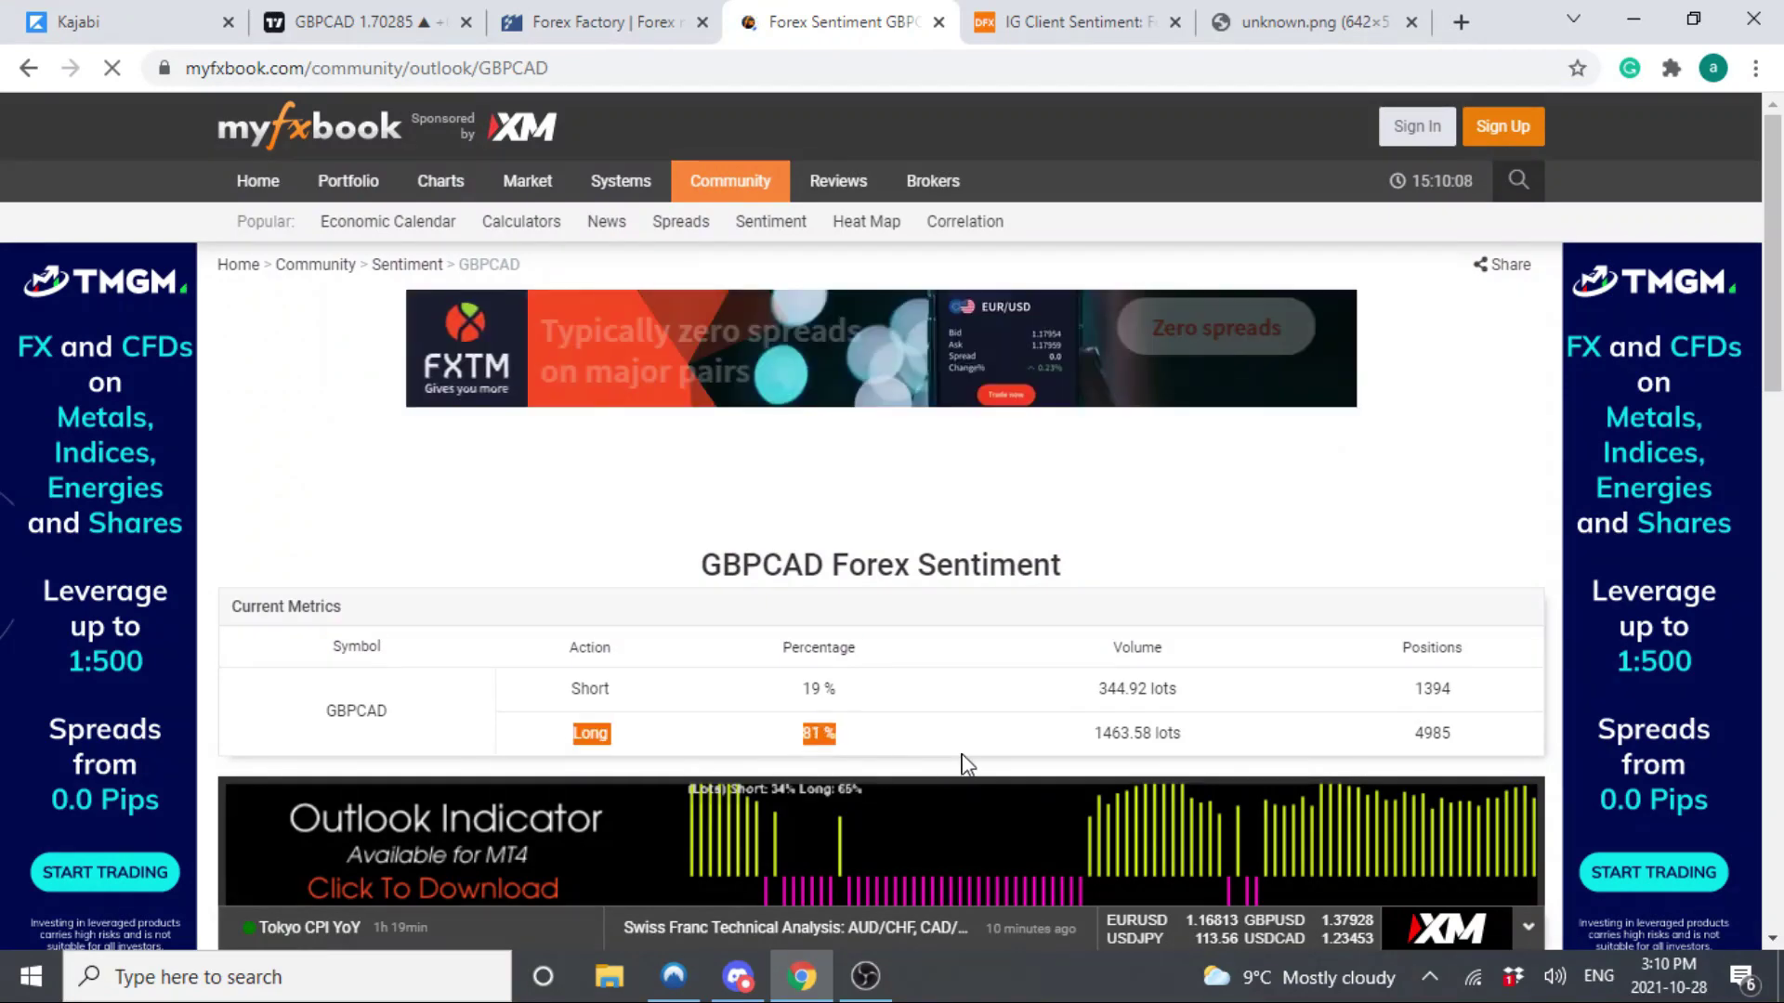
{"action": "left_click", "coordinate": [1019, 741]}
{"action": "scroll", "coordinate": [1012, 734], "scroll_direction": "down", "scroll_amount": 5}
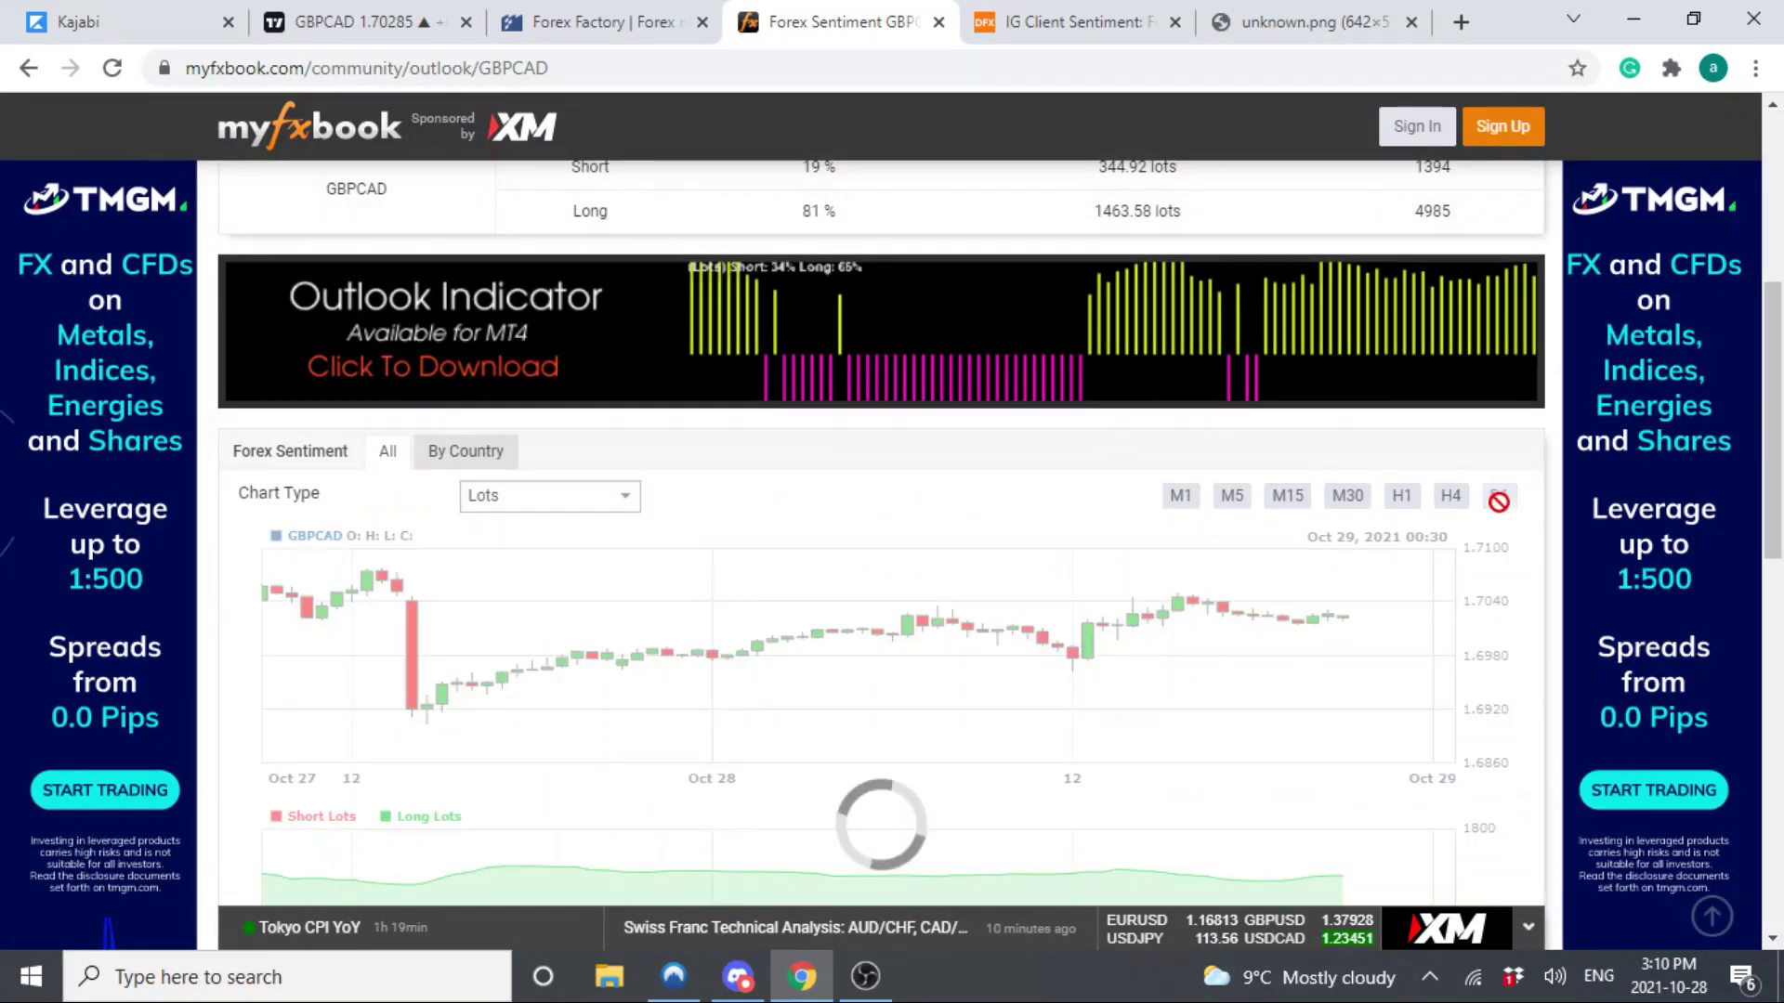
{"action": "scroll", "coordinate": [1308, 651], "scroll_direction": "down", "scroll_amount": 3}
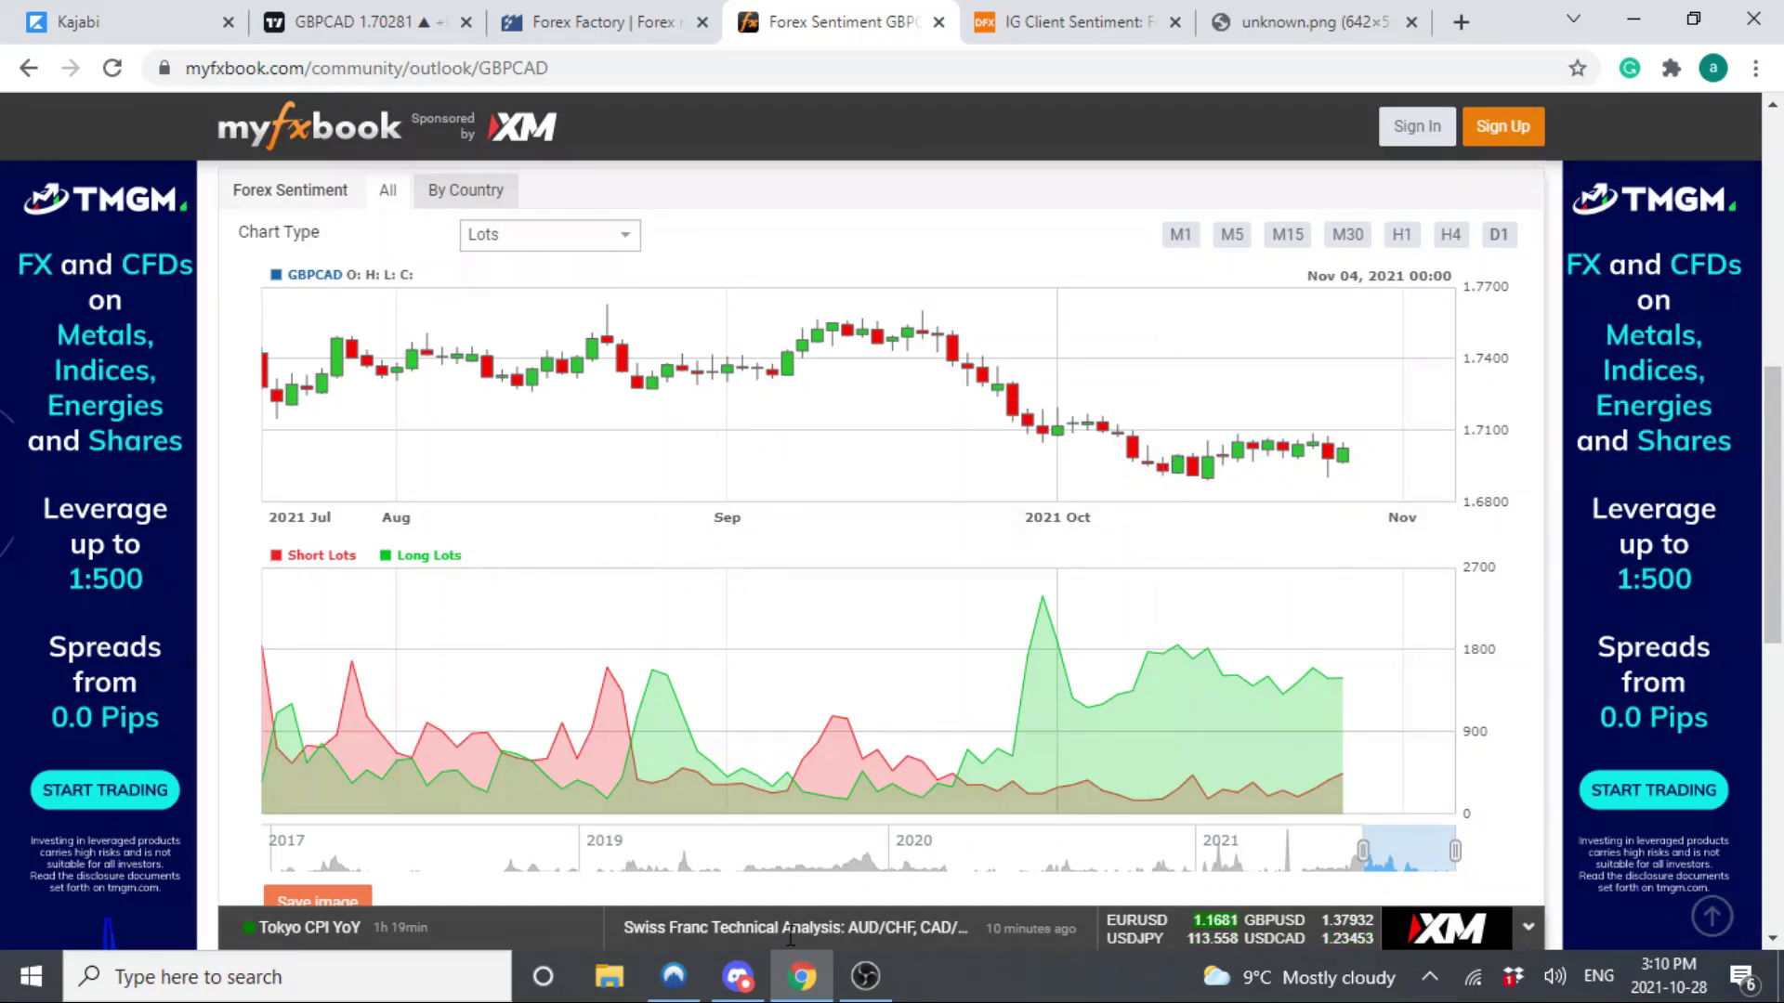
- Read the GBPCAD post in Discord's backtesting-journaling-notes channel, then return to myfxbook in Chrome
{"action": "left_click", "coordinate": [739, 974]}
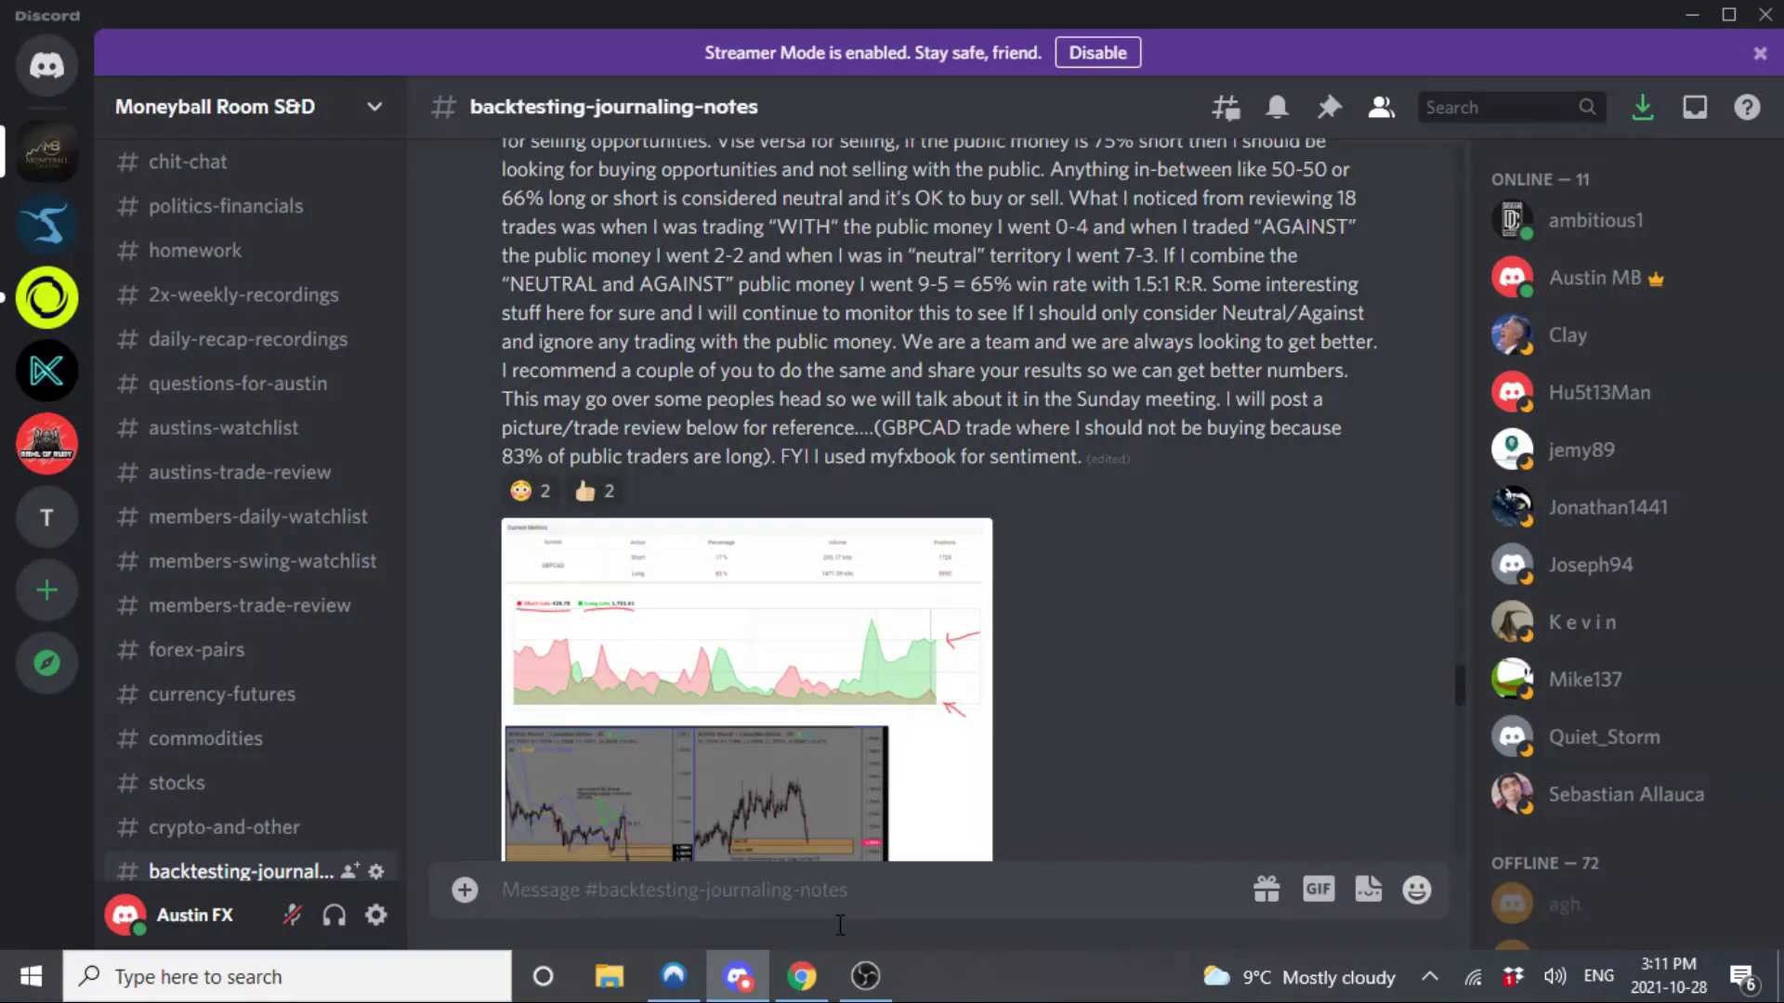
{"action": "left_click", "coordinate": [801, 976]}
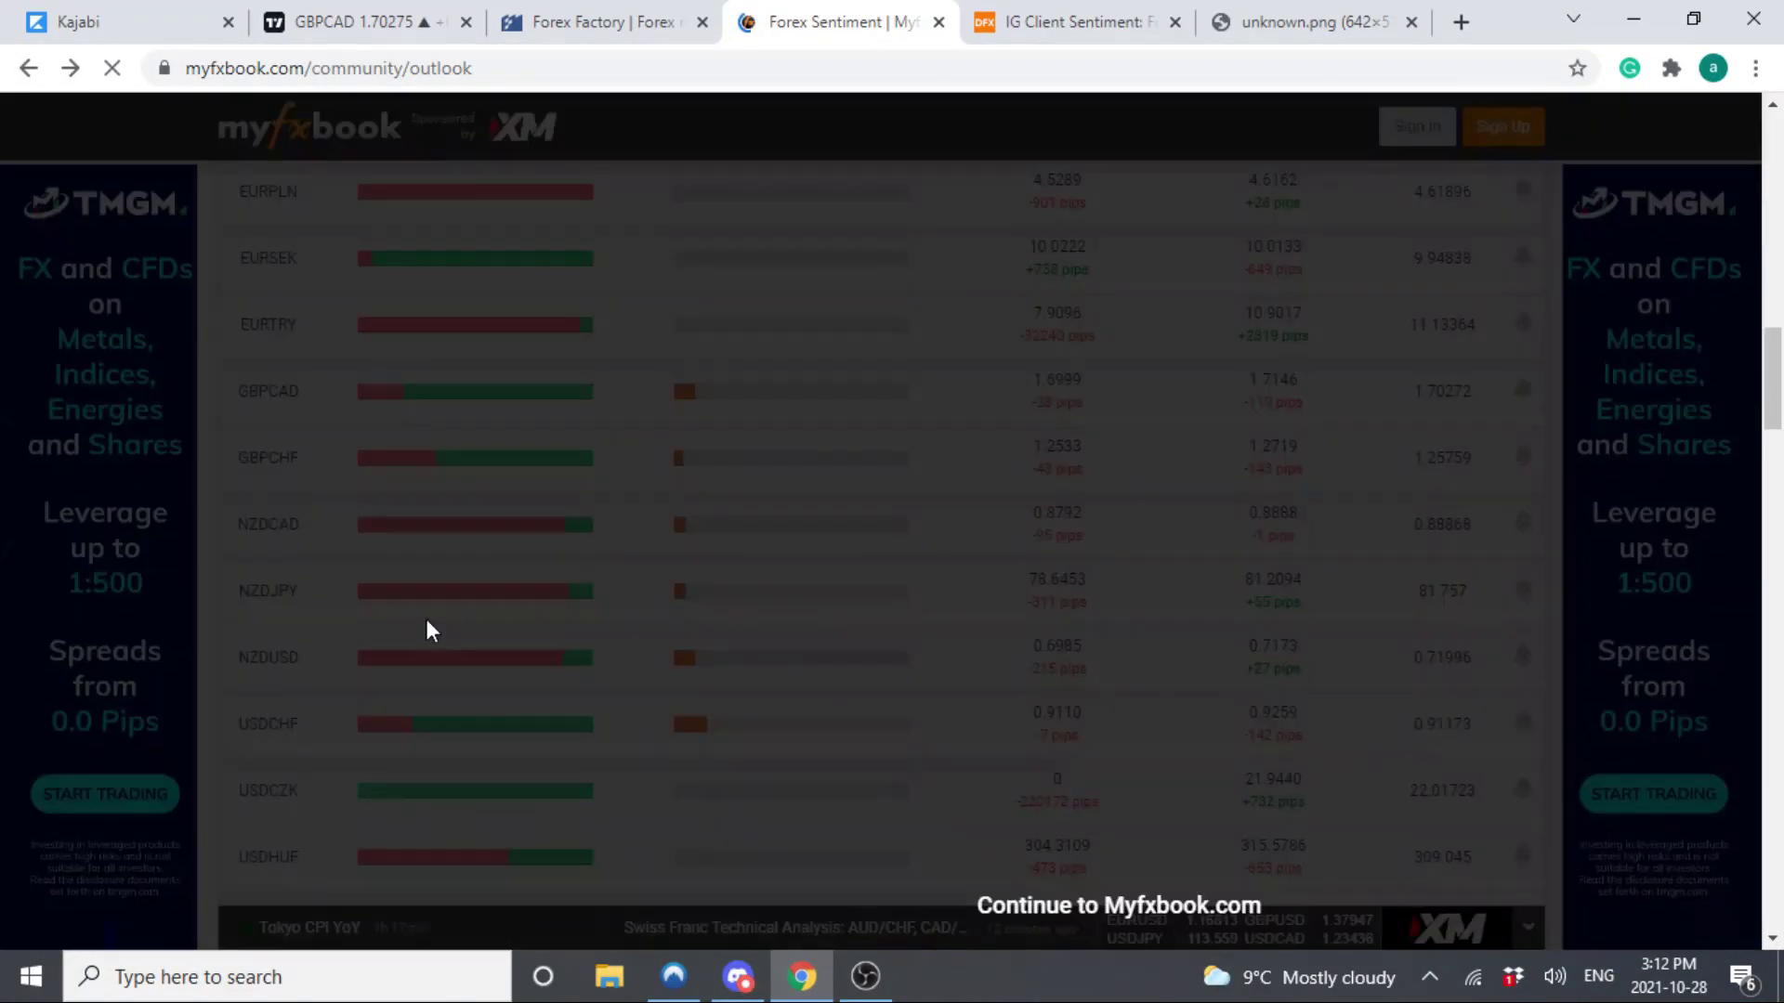
- Dismiss the ad, view USDJPY's 80% short / 20% long sentiment, then return to TradingView
{"action": "left_click", "coordinate": [1089, 909]}
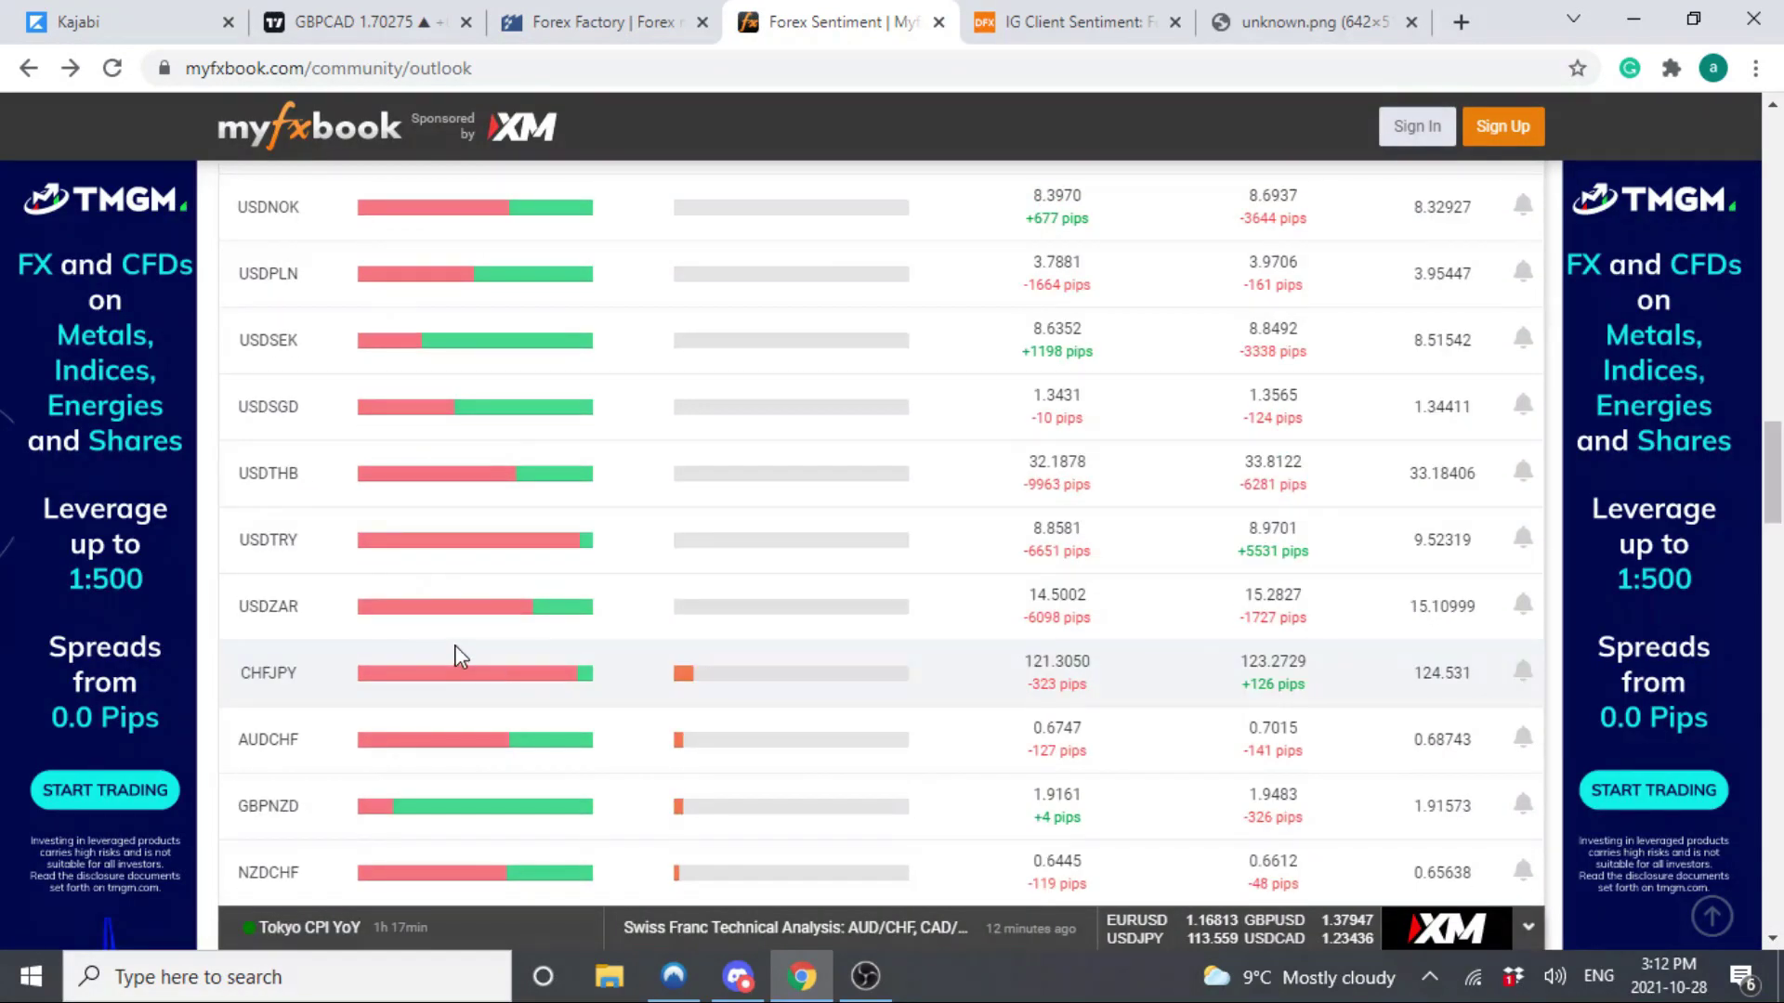
{"action": "scroll", "coordinate": [418, 678], "scroll_direction": "up", "scroll_amount": 20}
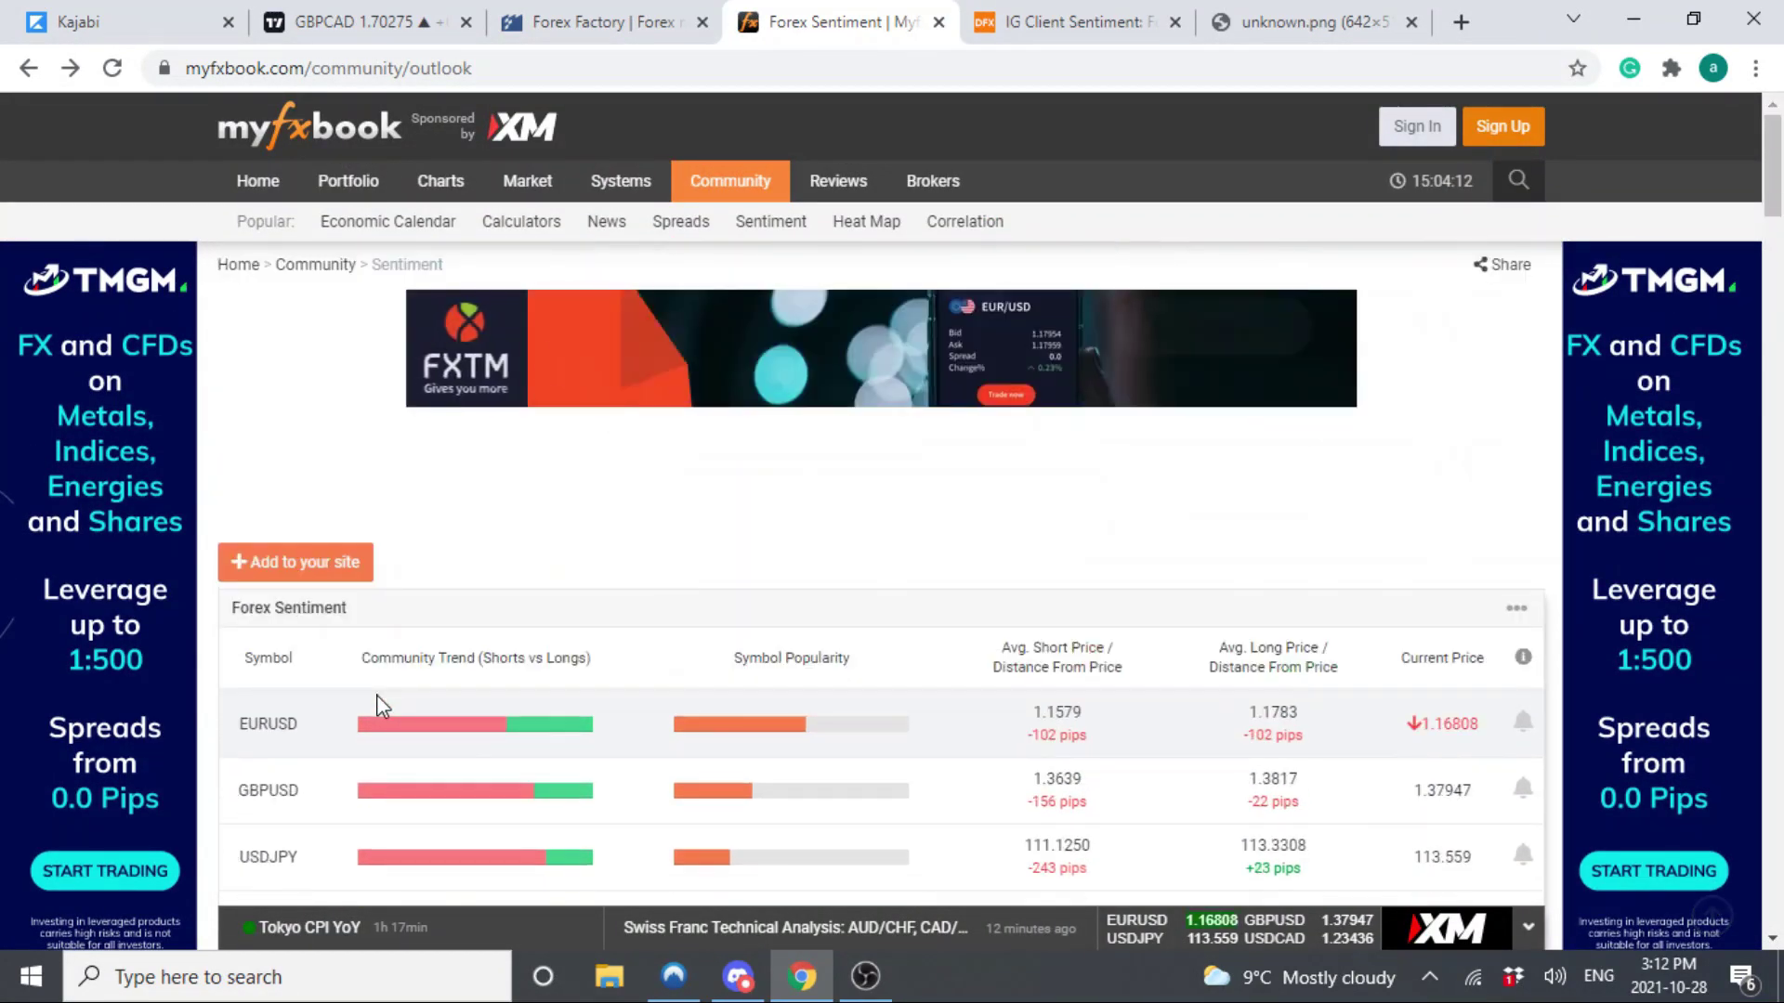
{"action": "scroll", "coordinate": [379, 706], "scroll_direction": "down", "scroll_amount": 4}
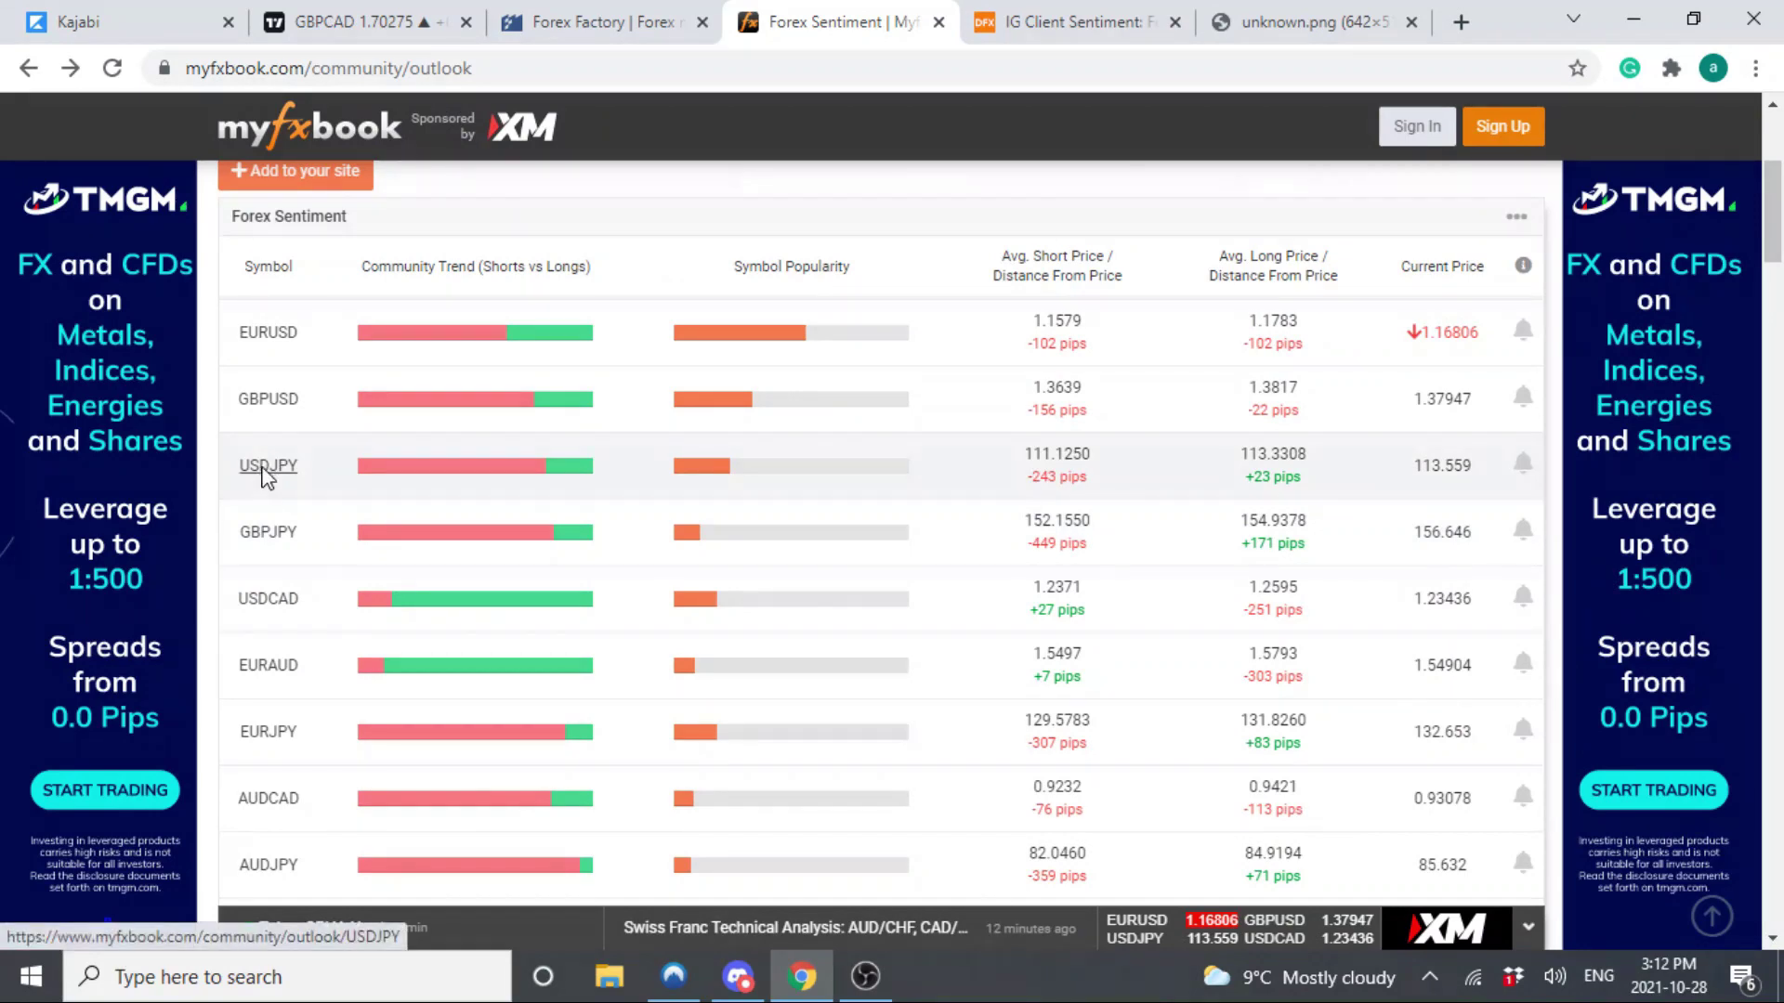
{"action": "left_click", "coordinate": [266, 469]}
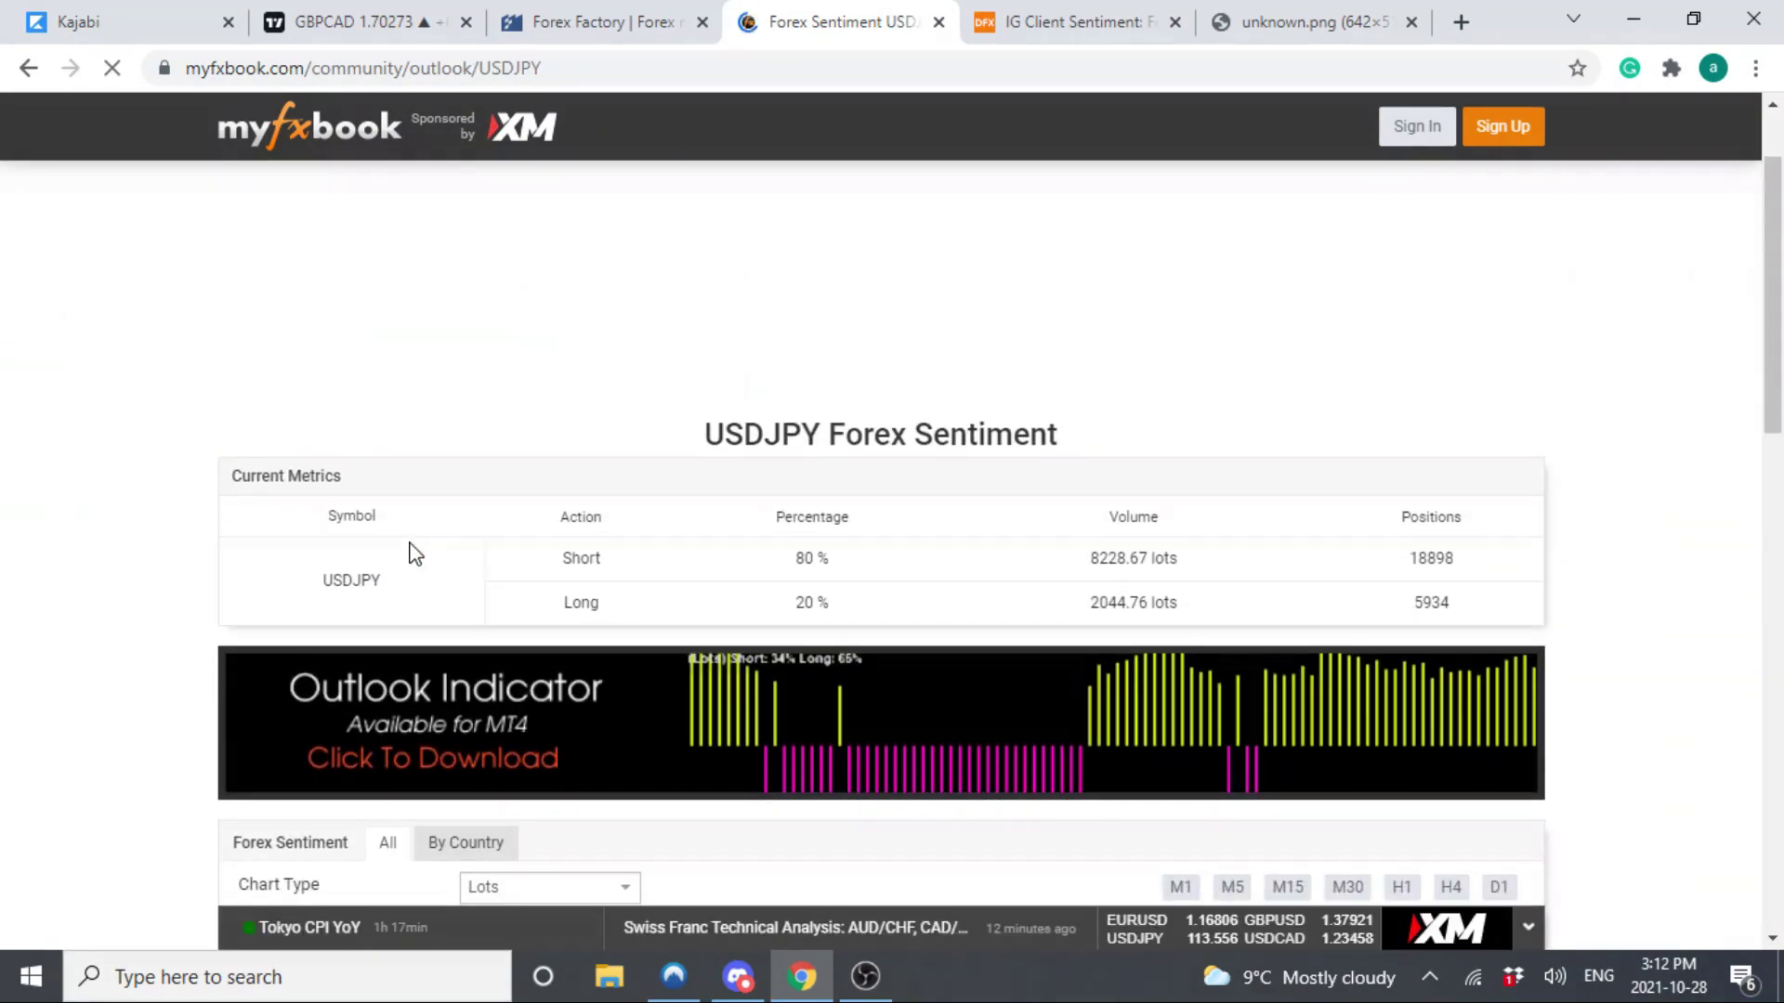
{"action": "left_click_drag", "start_coordinate": [560, 604], "coordinate": [890, 611]}
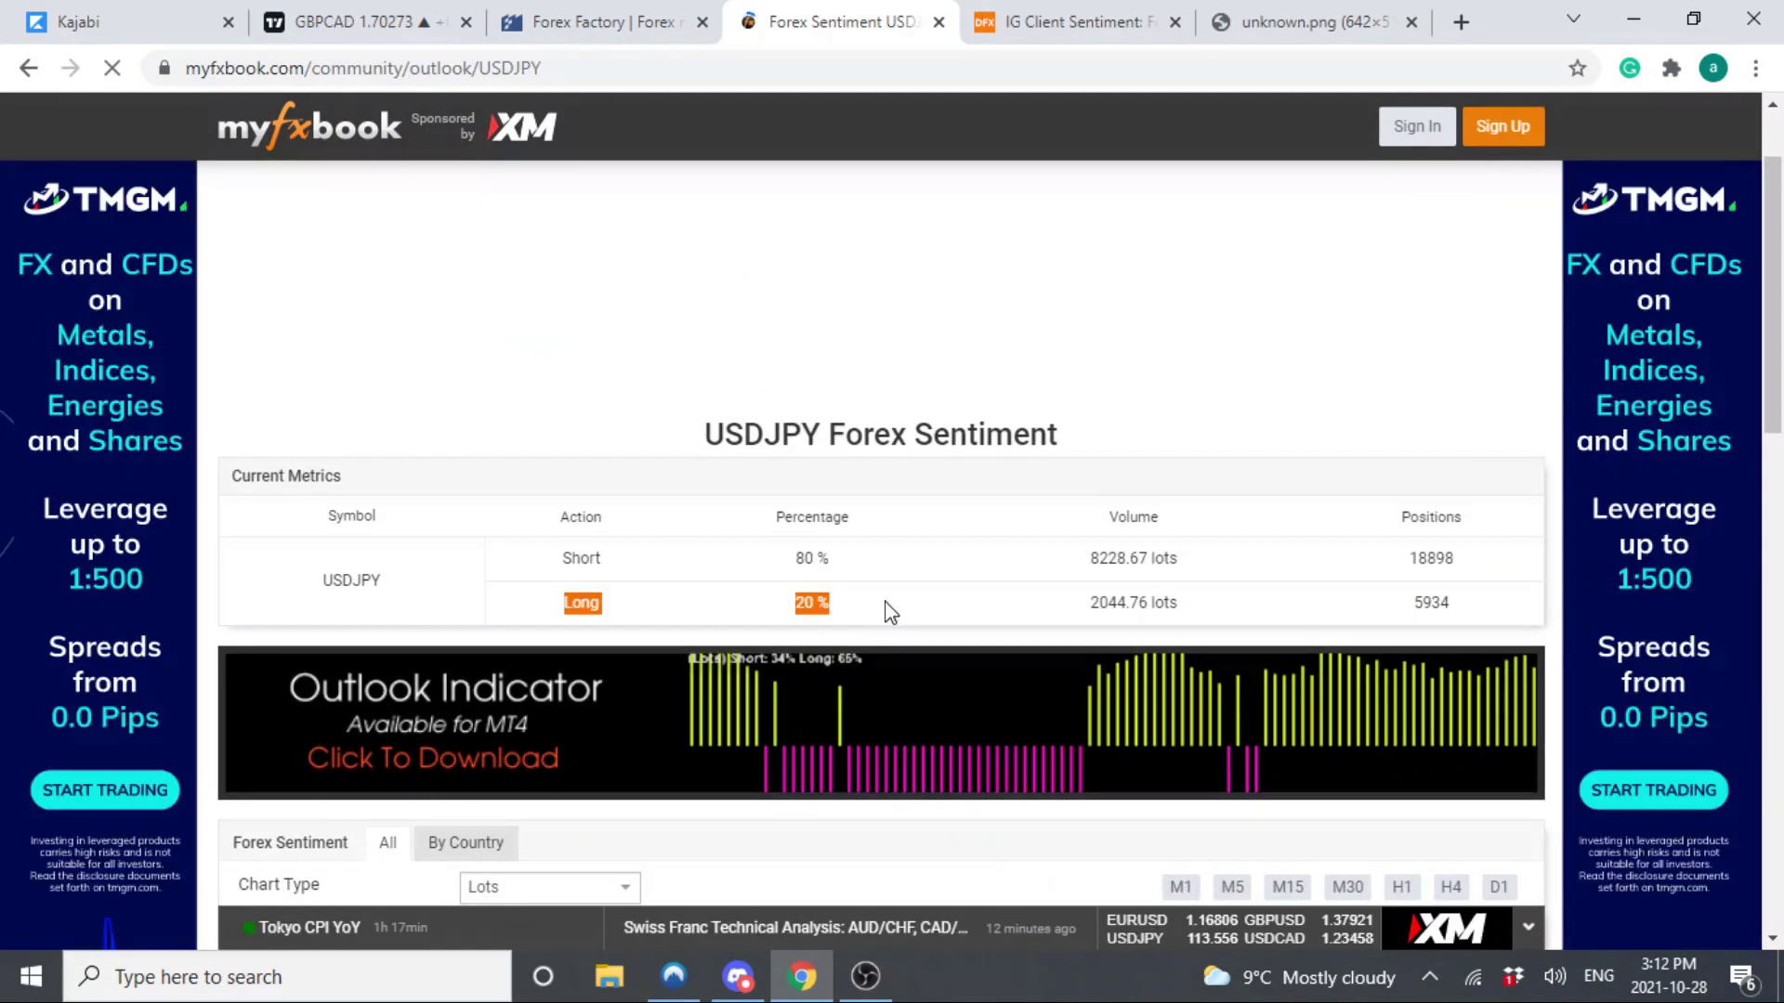
{"action": "left_click", "coordinate": [892, 610]}
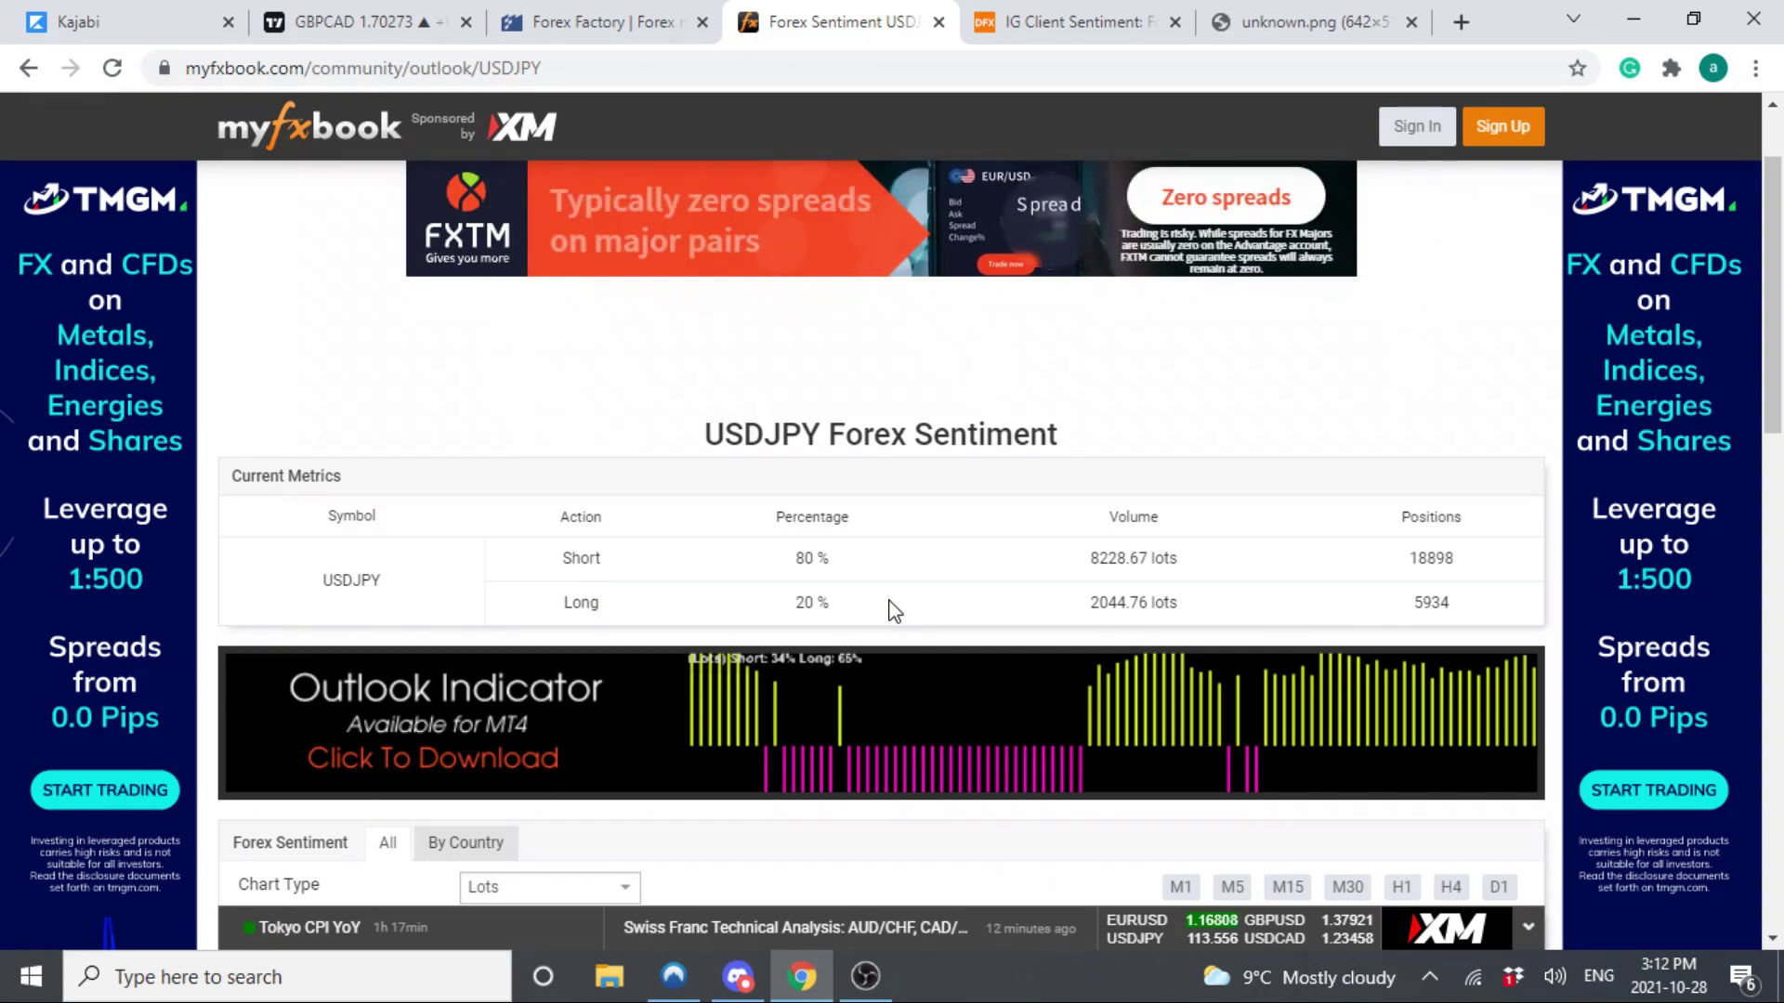
{"action": "left_click", "coordinate": [334, 15]}
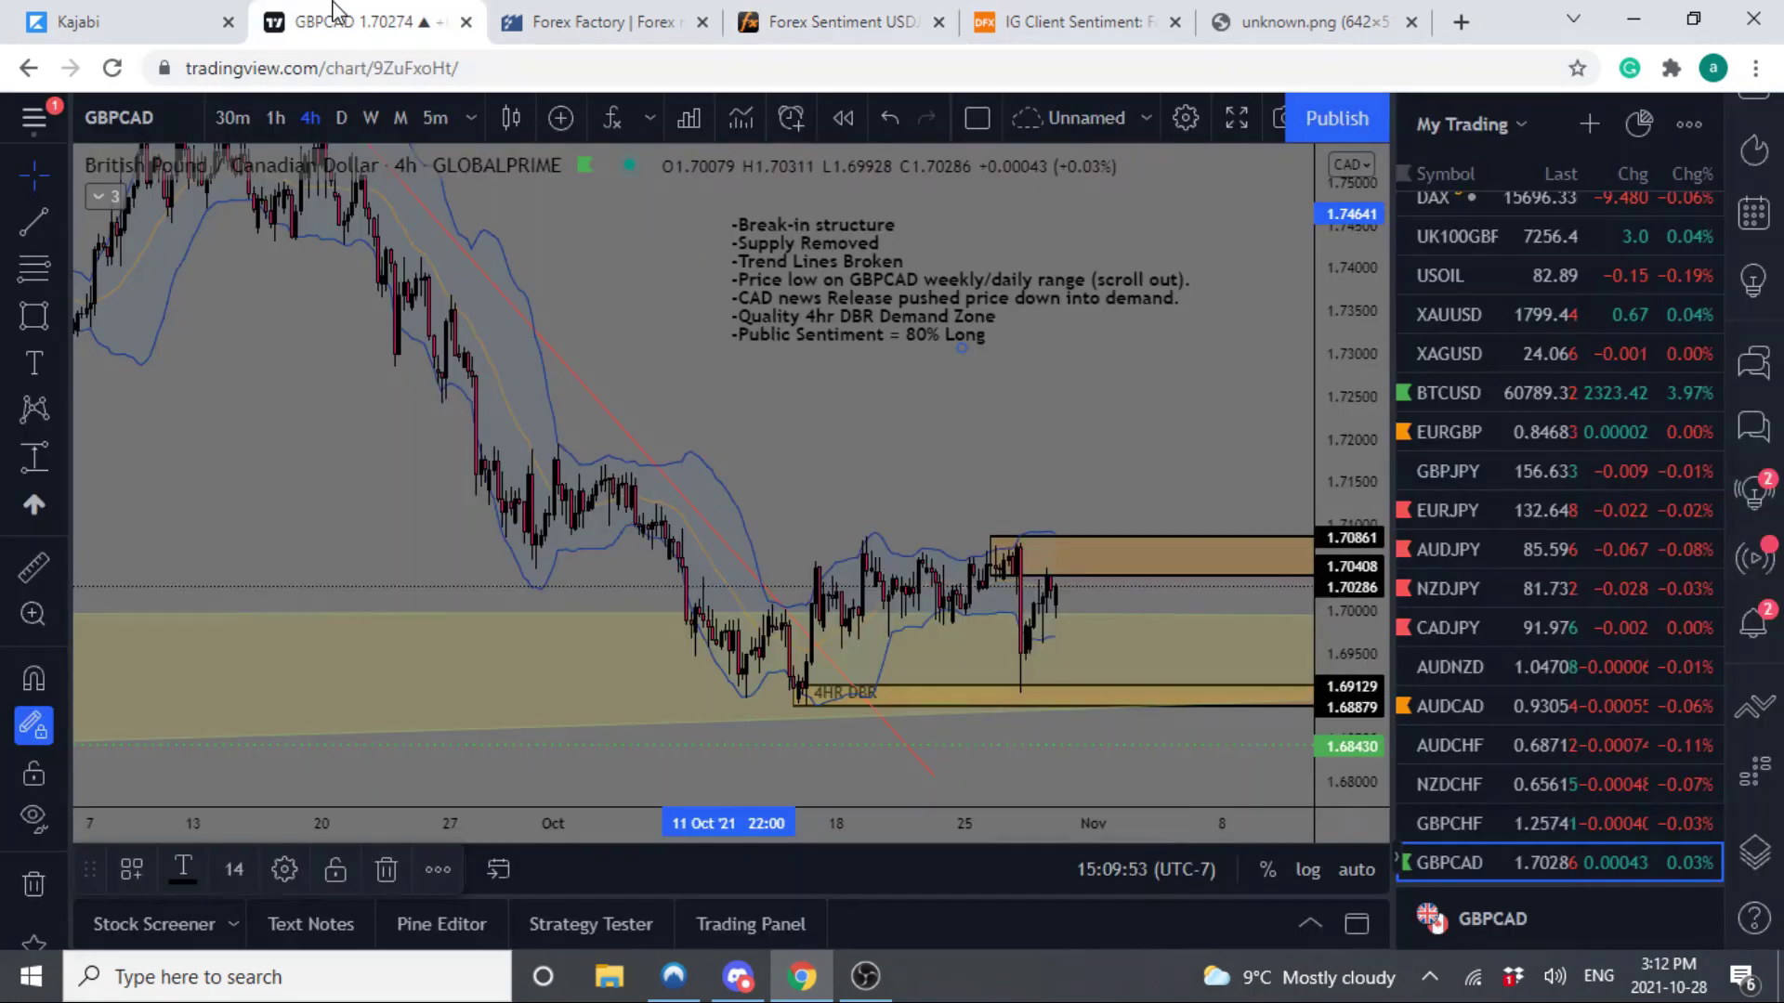
- Load USDJPY from the watchlist on daily candles, showing the marked zone near 113.5
{"action": "scroll", "coordinate": [1463, 448], "scroll_direction": "up", "scroll_amount": 5}
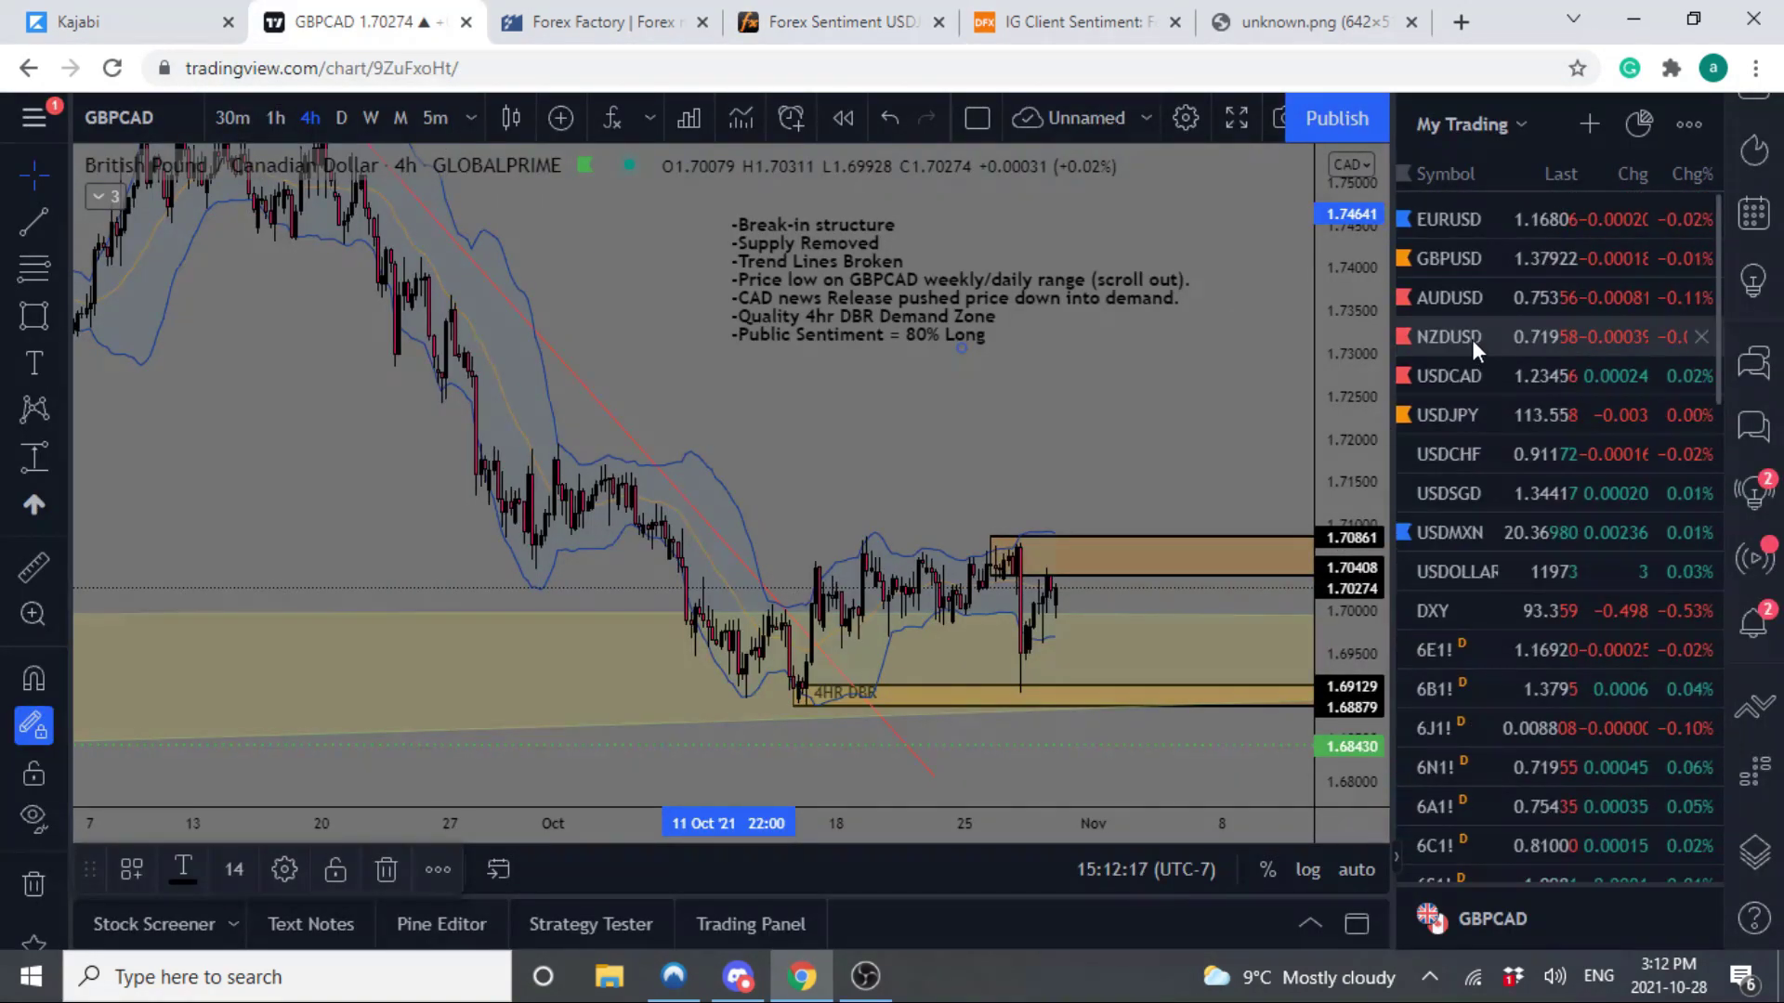
{"action": "left_click", "coordinate": [1468, 408]}
{"action": "left_click", "coordinate": [341, 117]}
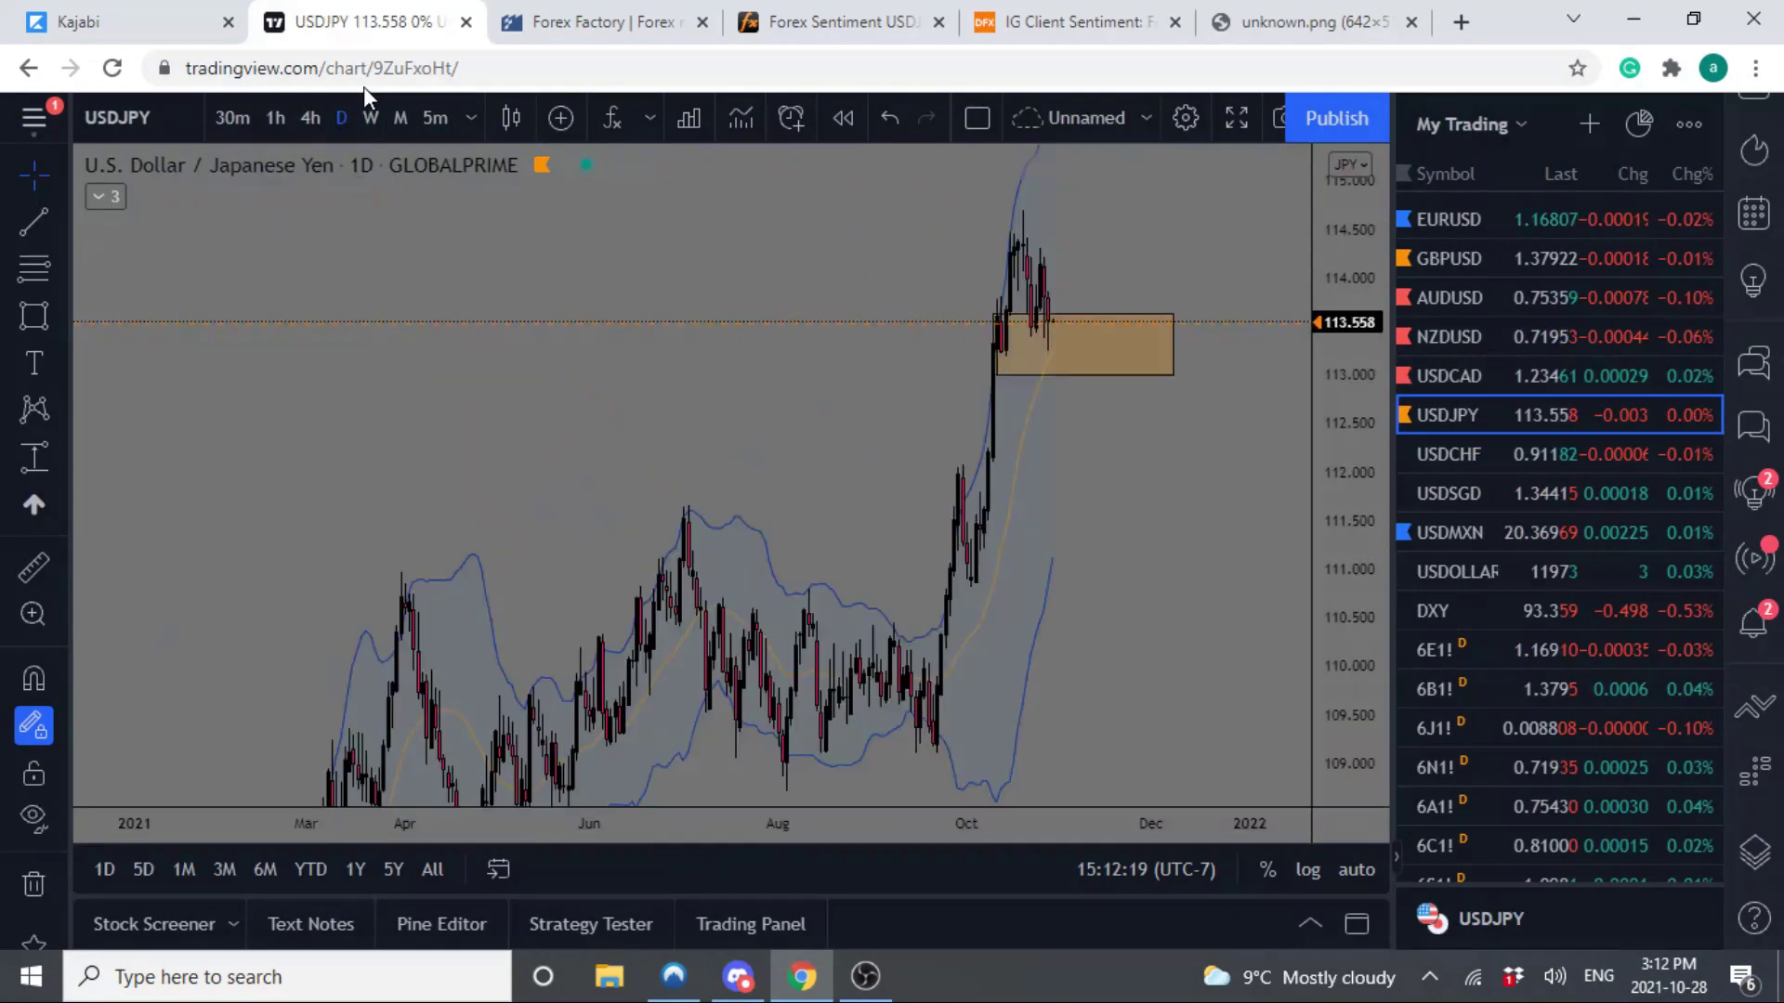